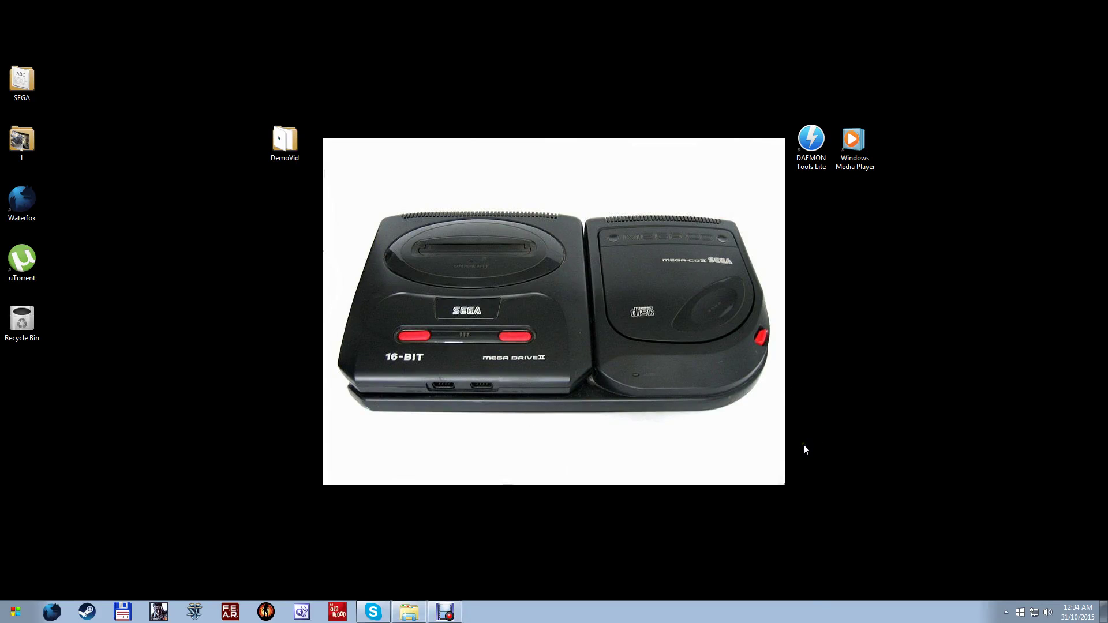
# Open the DemoVid folder on the desktop and look over the game, emulator and BIOS archives in it
pyautogui.doubleClick(296, 151)
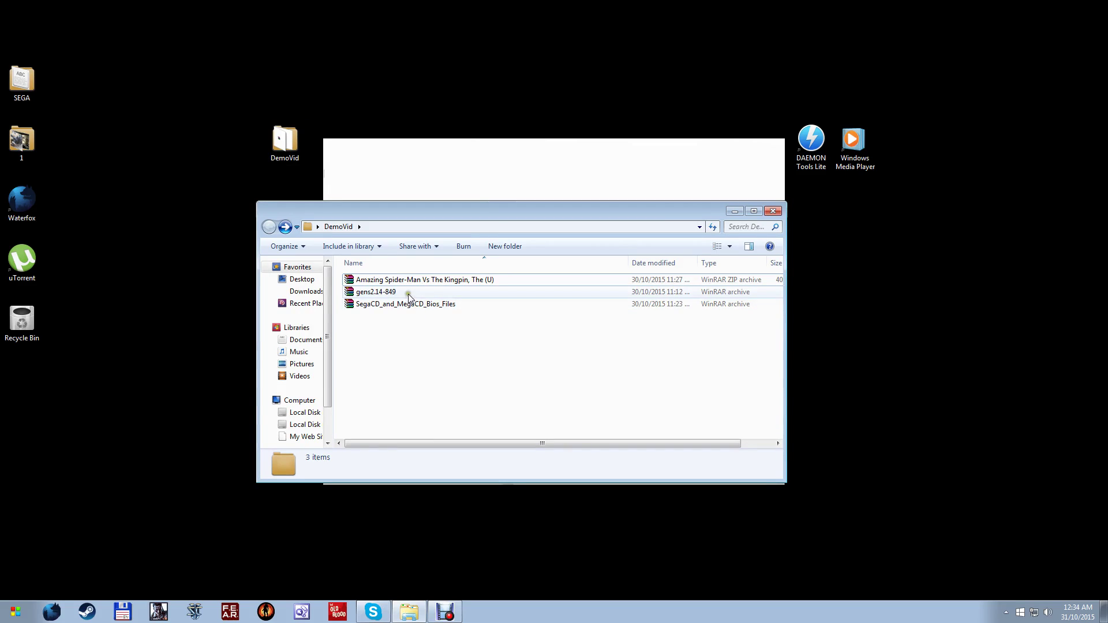
pyautogui.click(378, 292)
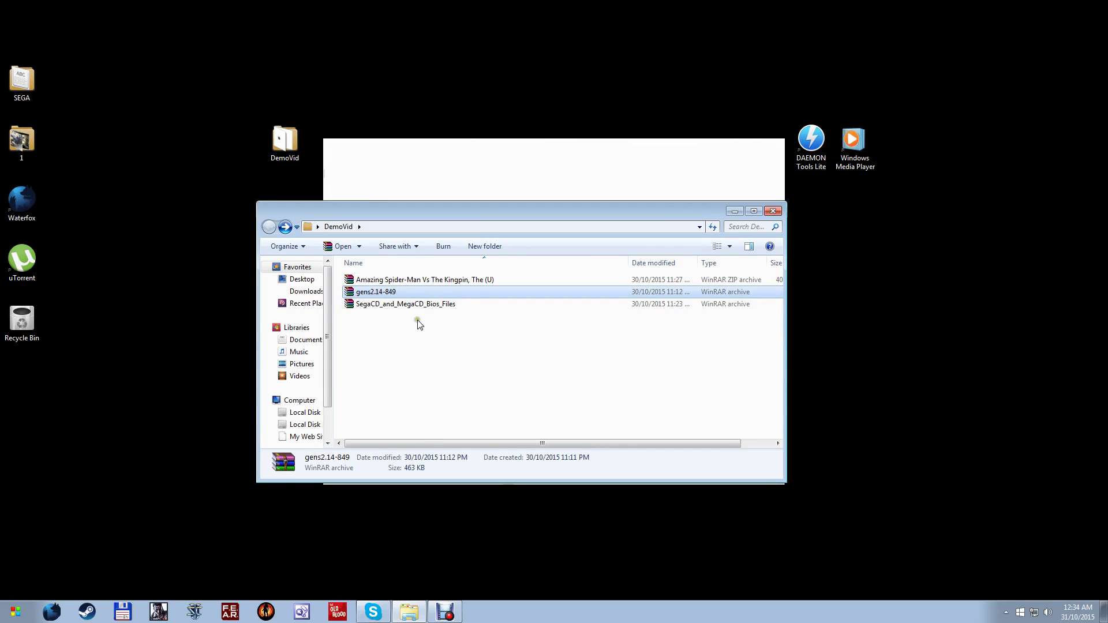
pyautogui.click(412, 305)
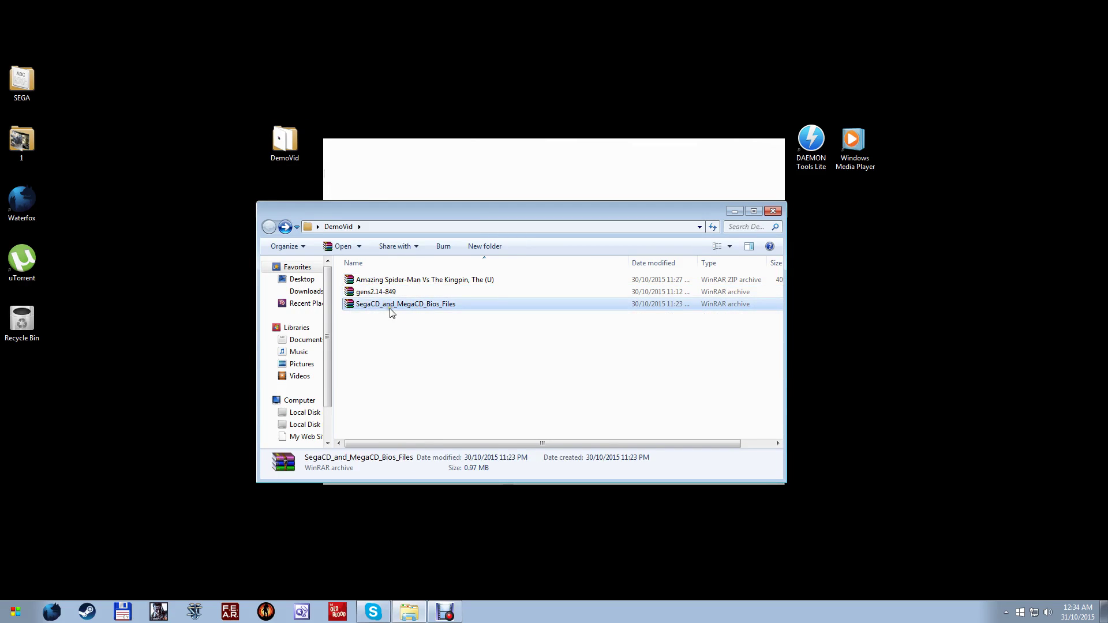
pyautogui.click(434, 283)
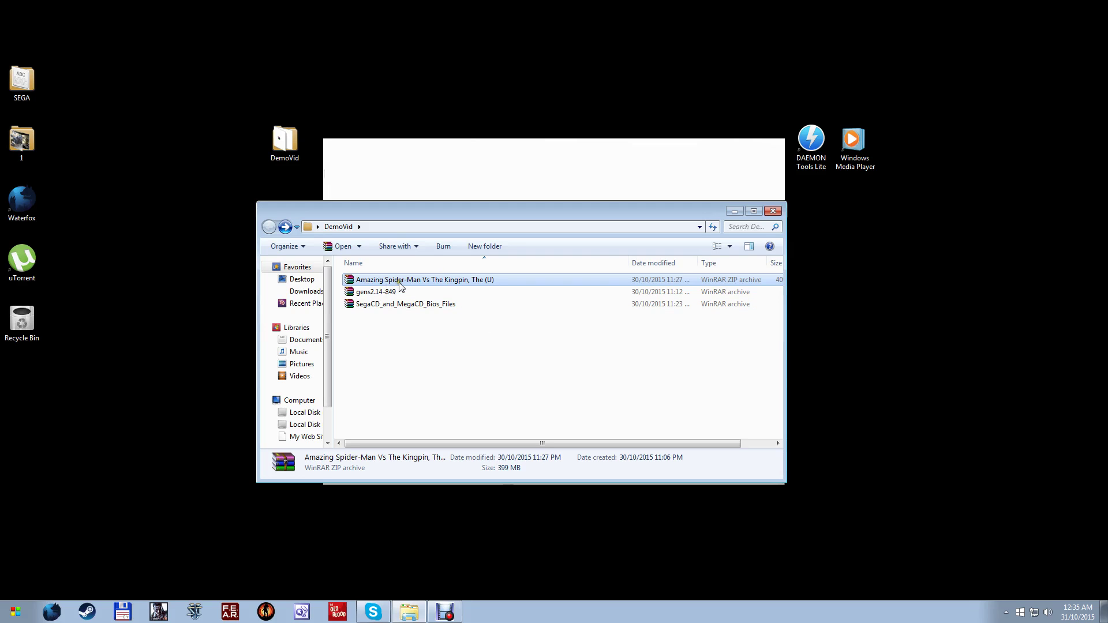
pyautogui.moveTo(571, 217); pyautogui.dragTo(532, 189)
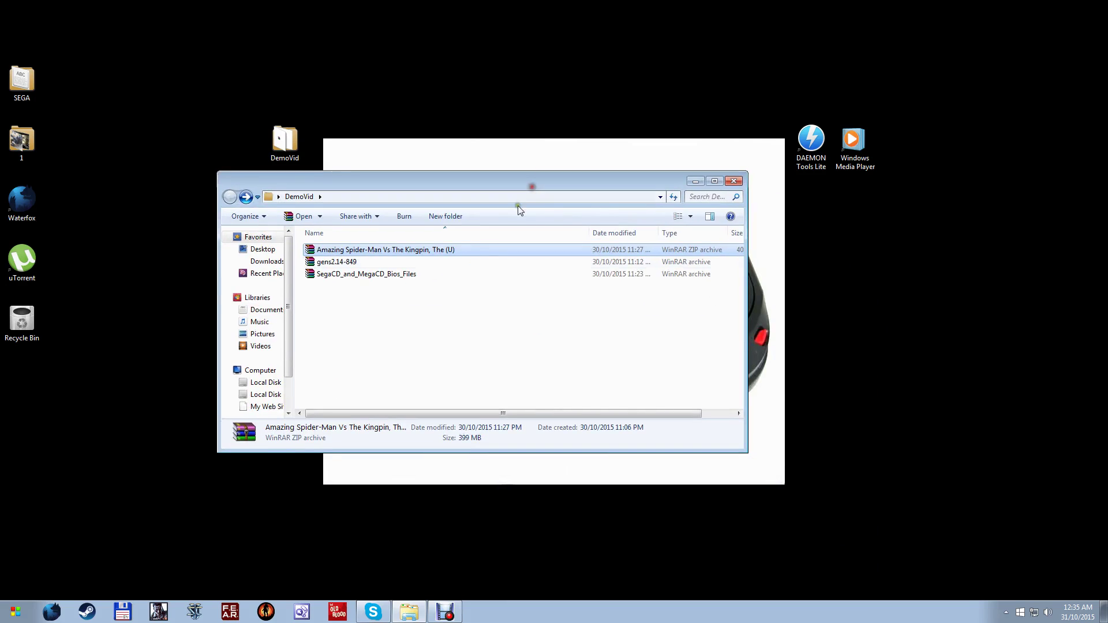
# Create a new folder named BIOS inside the DemoVid folder
pyautogui.rightClick(459, 331)
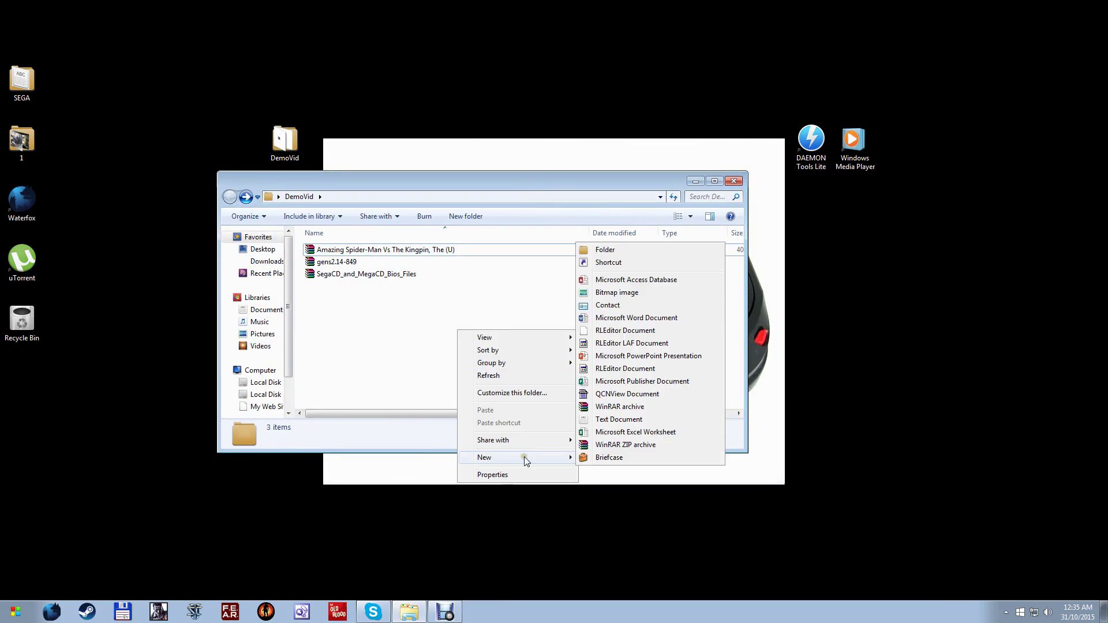
pyautogui.moveTo(522, 457)
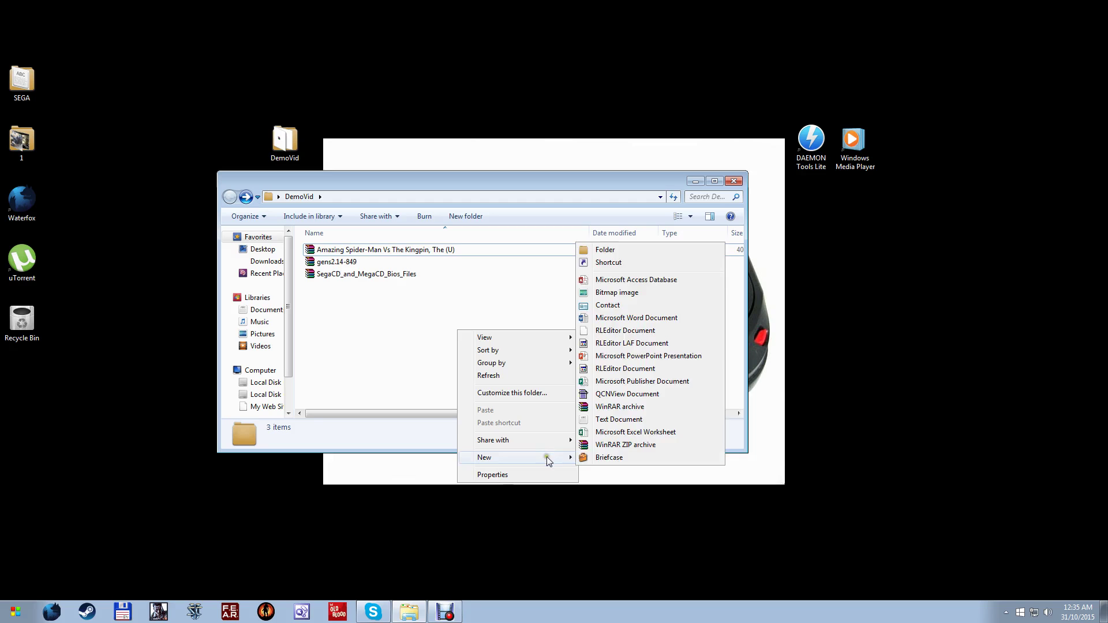
pyautogui.click(641, 247)
pyautogui.write('BIOS')
pyautogui.press('Return')
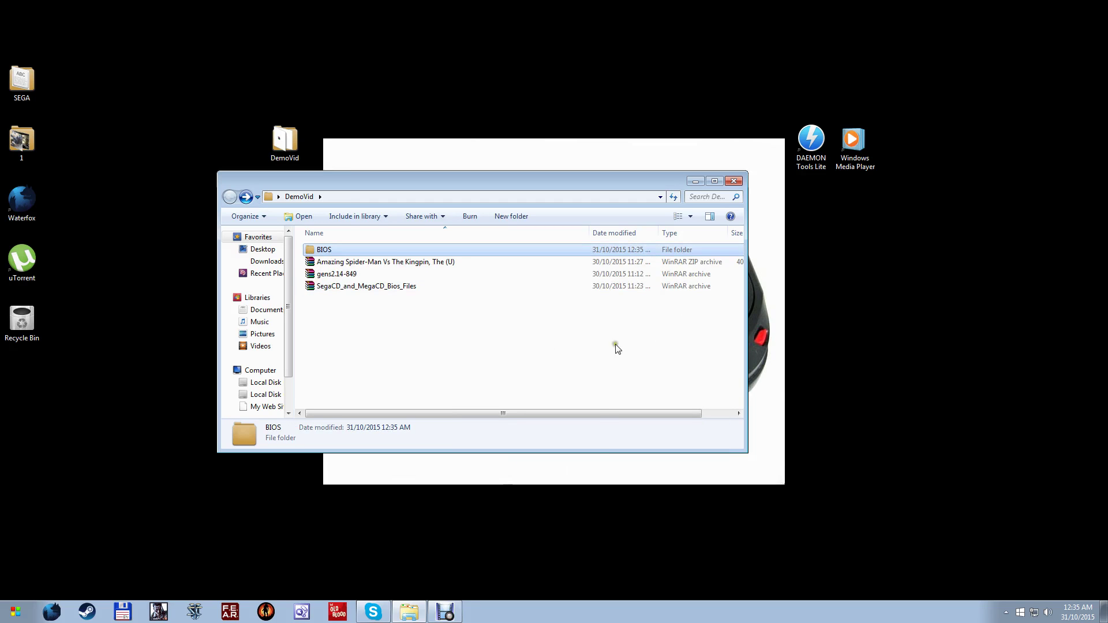
# Create a second folder named ROMS inside the DemoVid folder
pyautogui.rightClick(461, 360)
pyautogui.moveTo(519, 499)
pyautogui.click(635, 290)
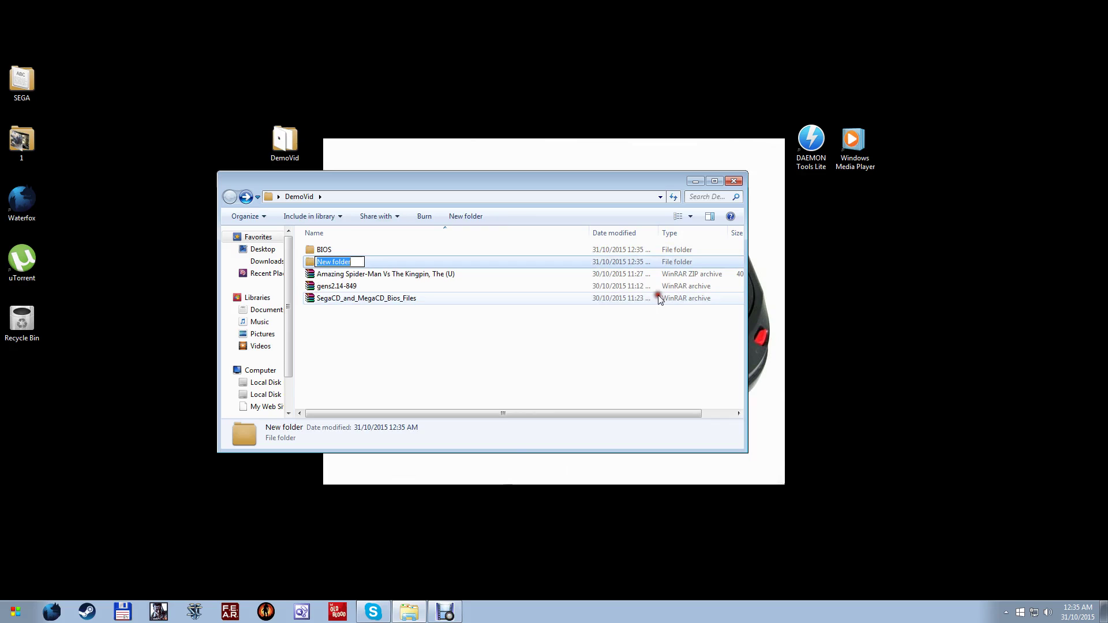
pyautogui.write('ROMS')
pyautogui.press('Return')
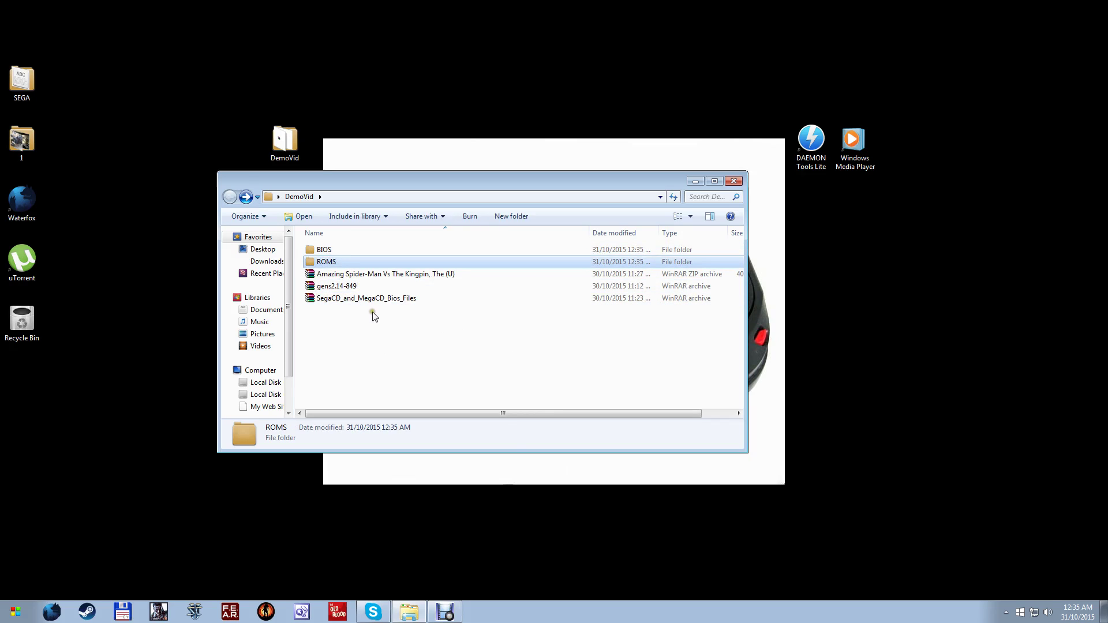
pyautogui.click(384, 277)
pyautogui.rightClick(385, 276)
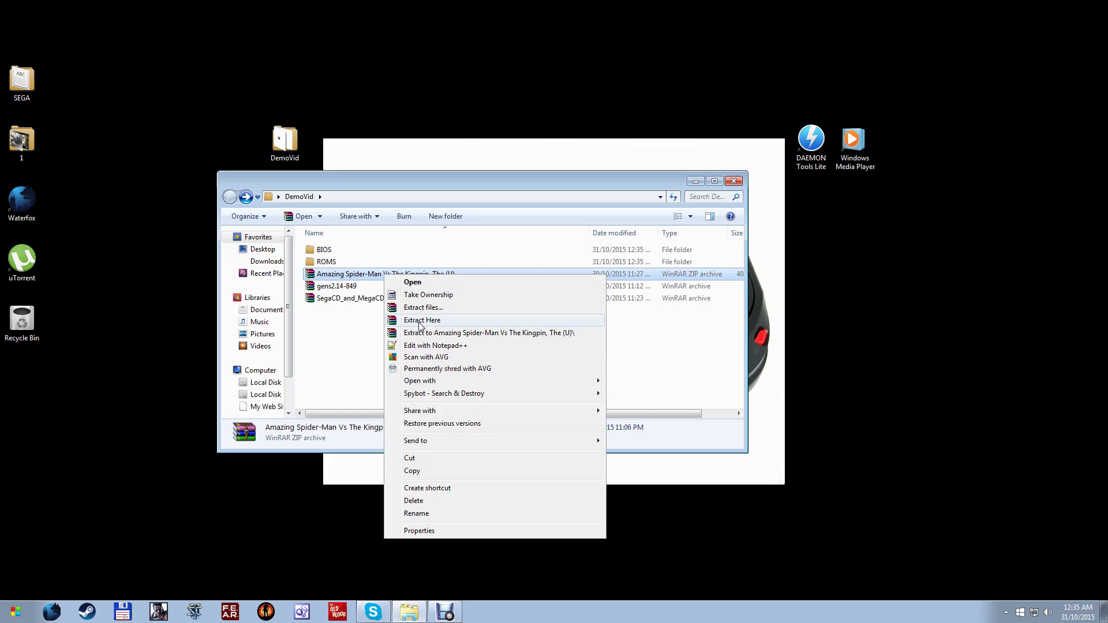
pyautogui.click(351, 197)
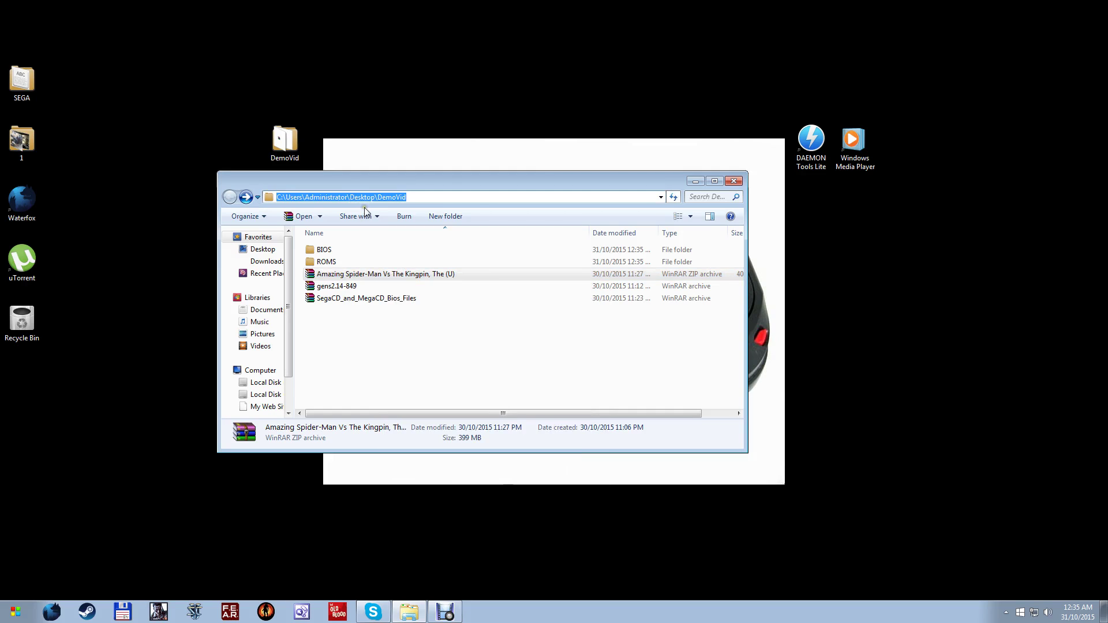
pyautogui.write('7zip')
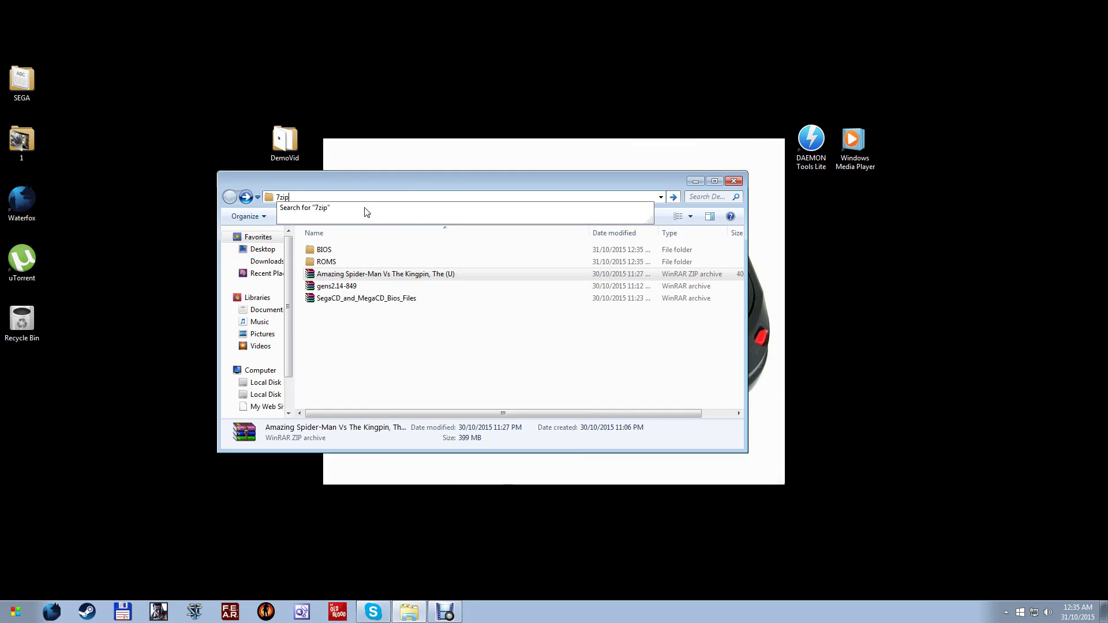
pyautogui.click(420, 360)
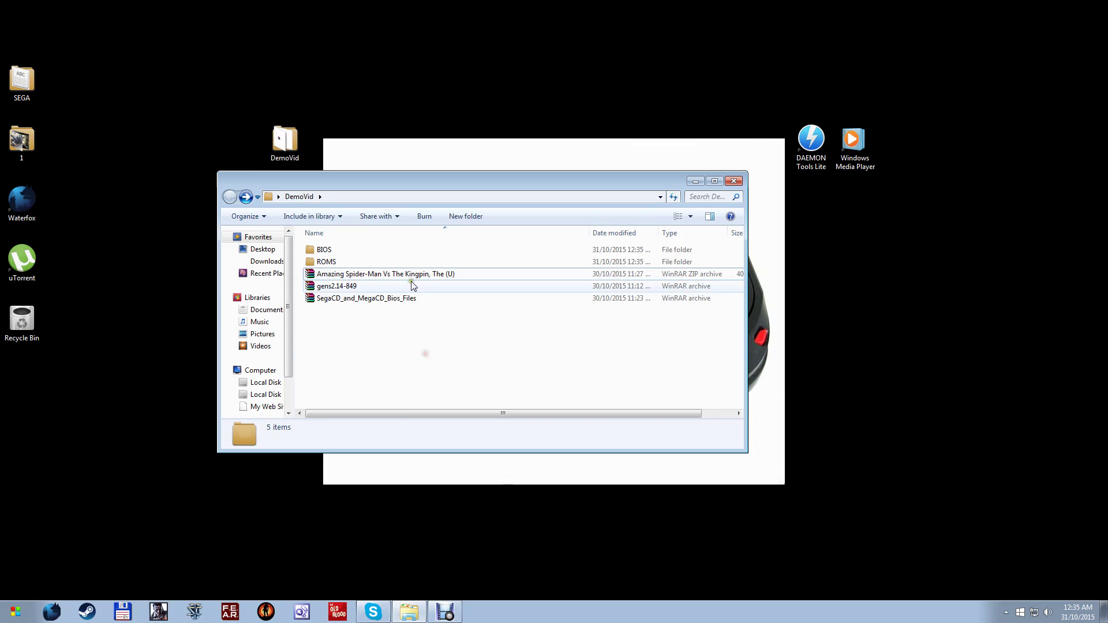
pyautogui.click(429, 276)
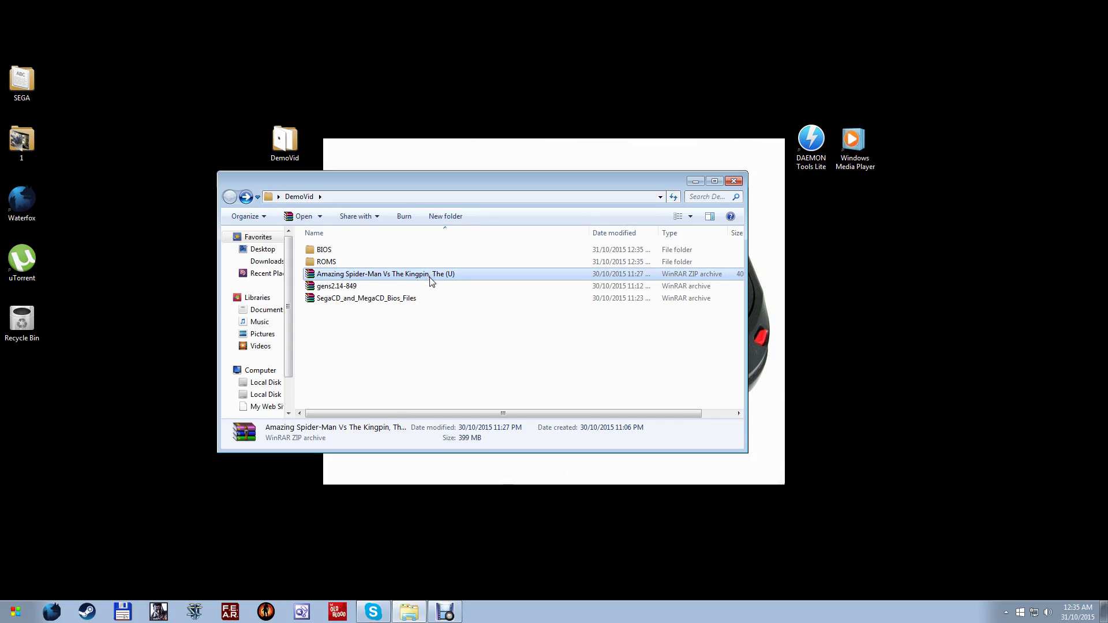
pyautogui.rightClick(429, 276)
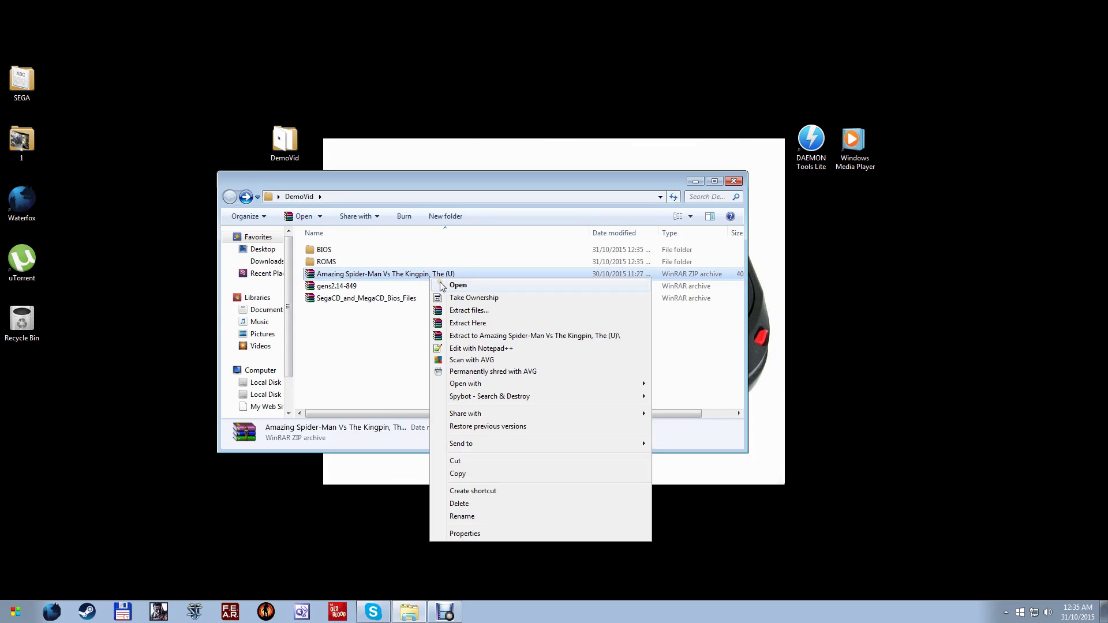
# Move the Amazing Spider-Man Vs The Kingpin archive into the ROMS folder
pyautogui.click(366, 276)
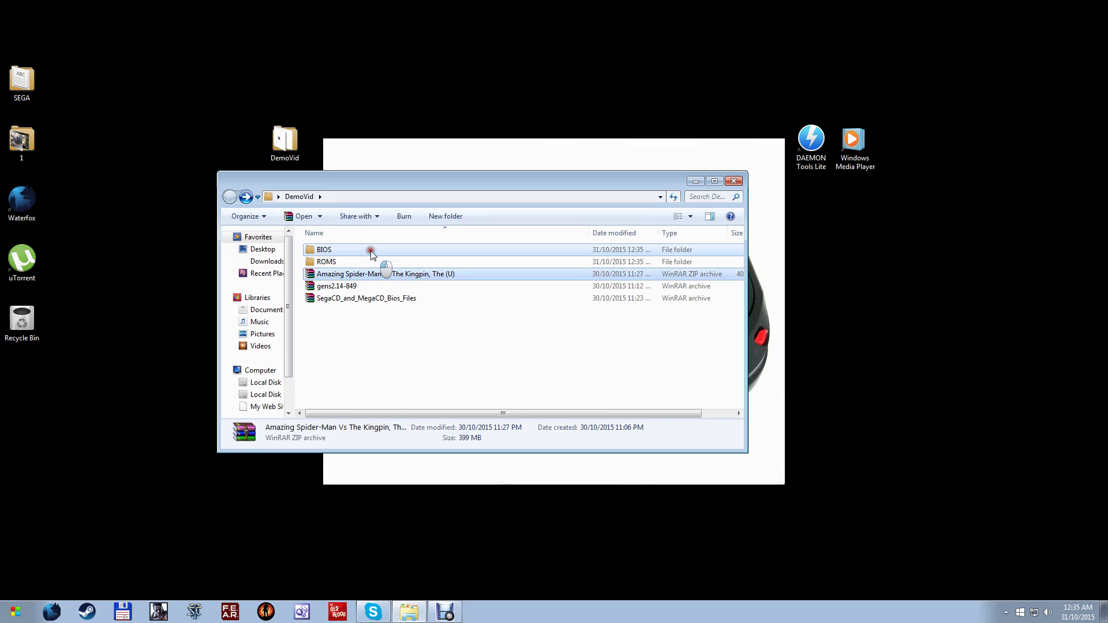
pyautogui.moveTo(372, 256); pyautogui.dragTo(373, 258)
pyautogui.click(377, 262)
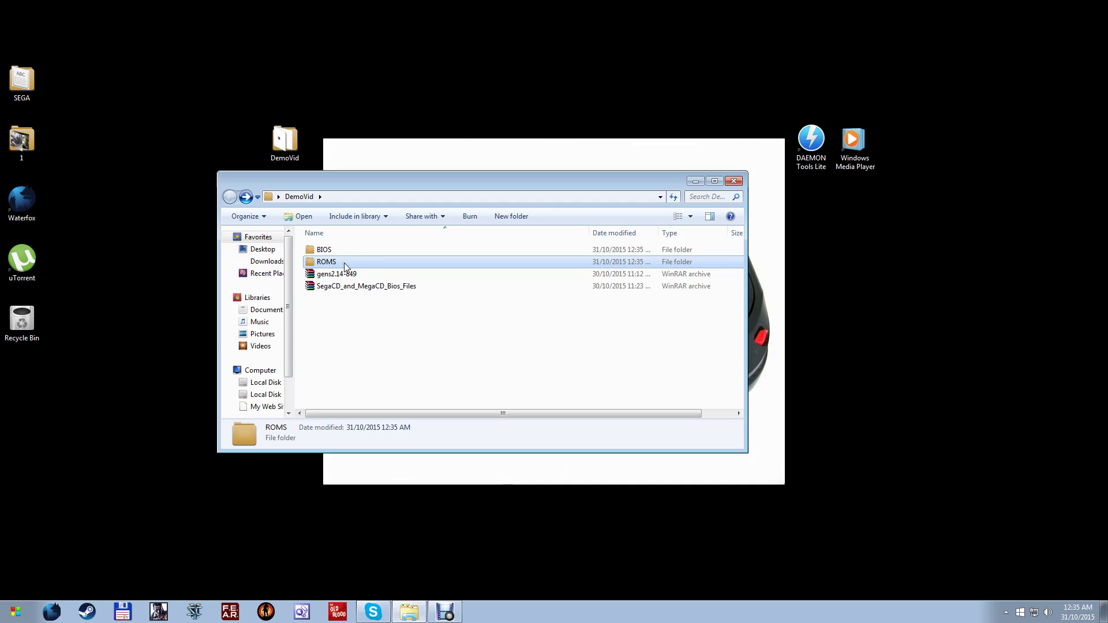
# Extract the Amazing Spider-Man Vs The Kingpin archive inside the ROMS folder and delete the archive itself
pyautogui.doubleClick(344, 262)
pyautogui.rightClick(371, 250)
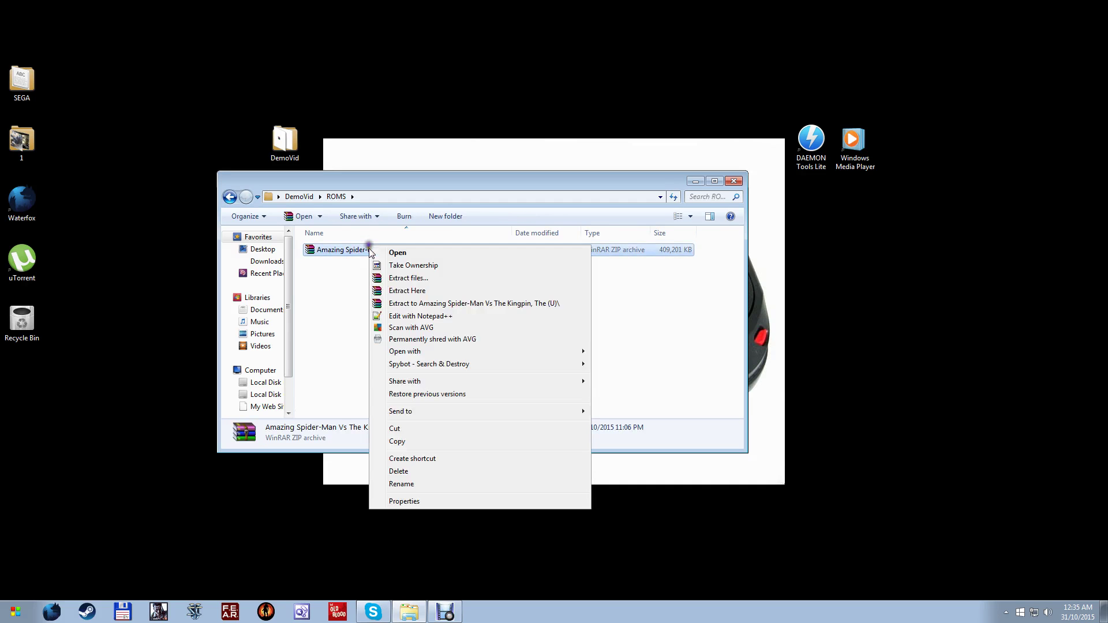
pyautogui.click(403, 289)
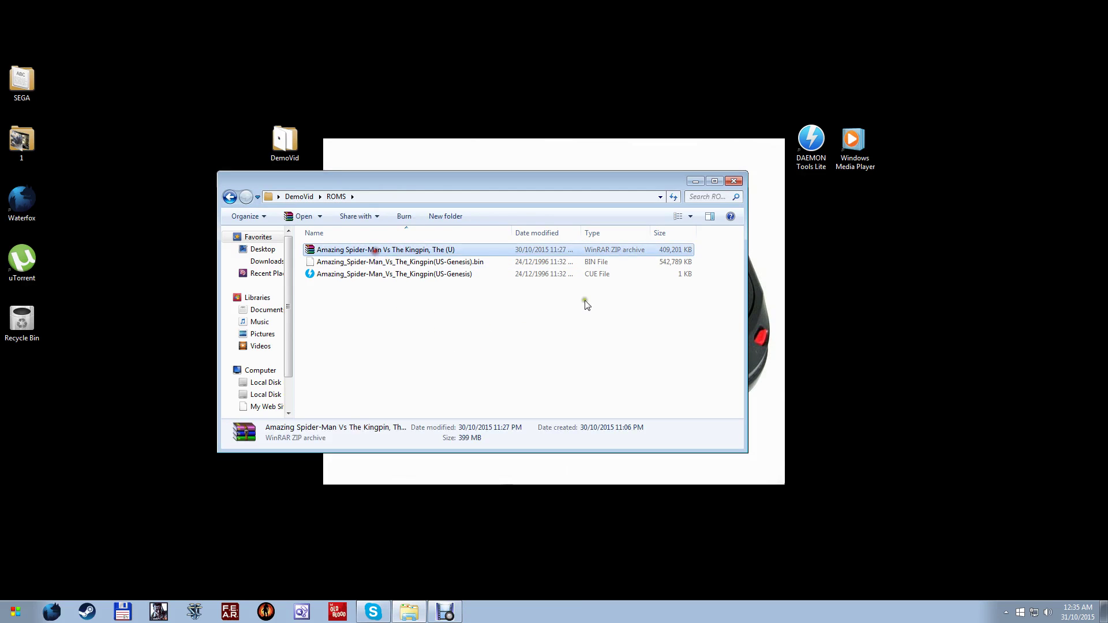
pyautogui.press('Delete')
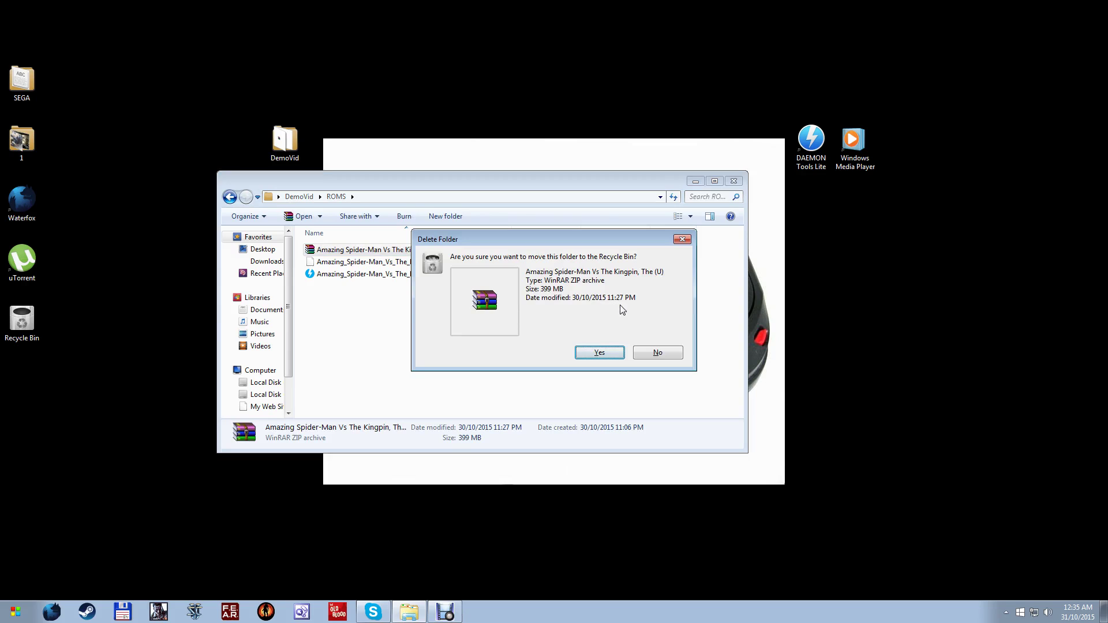
pyautogui.press('Return')
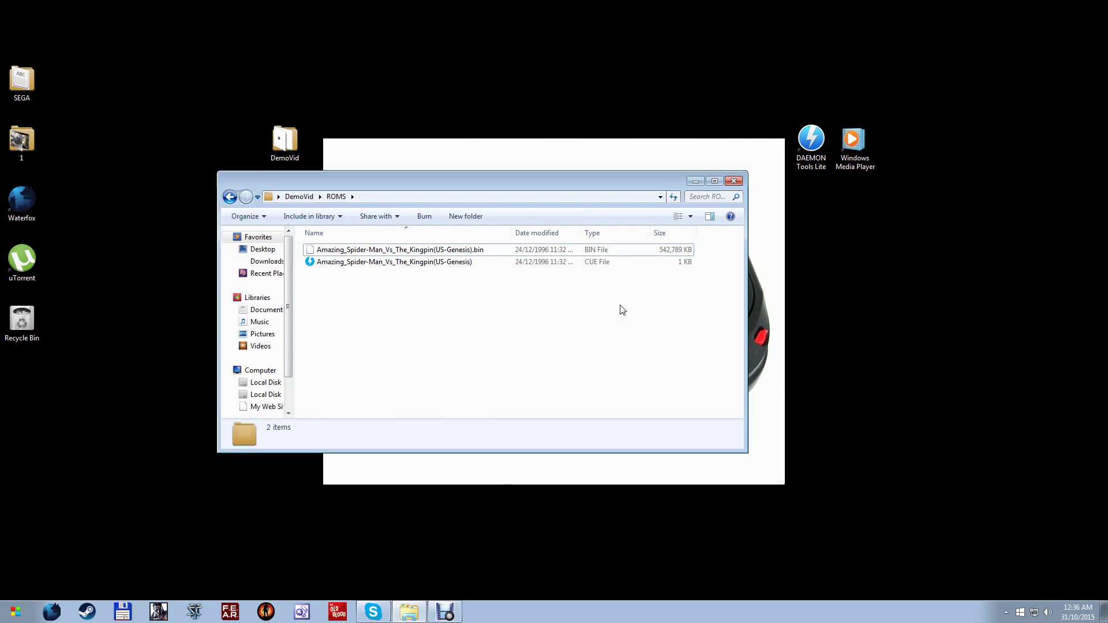
# Return to the DemoVid folder and extract the SegaCD_and_MegaCD_Bios_Files archive there
pyautogui.click(229, 197)
pyautogui.doubleClick(388, 265)
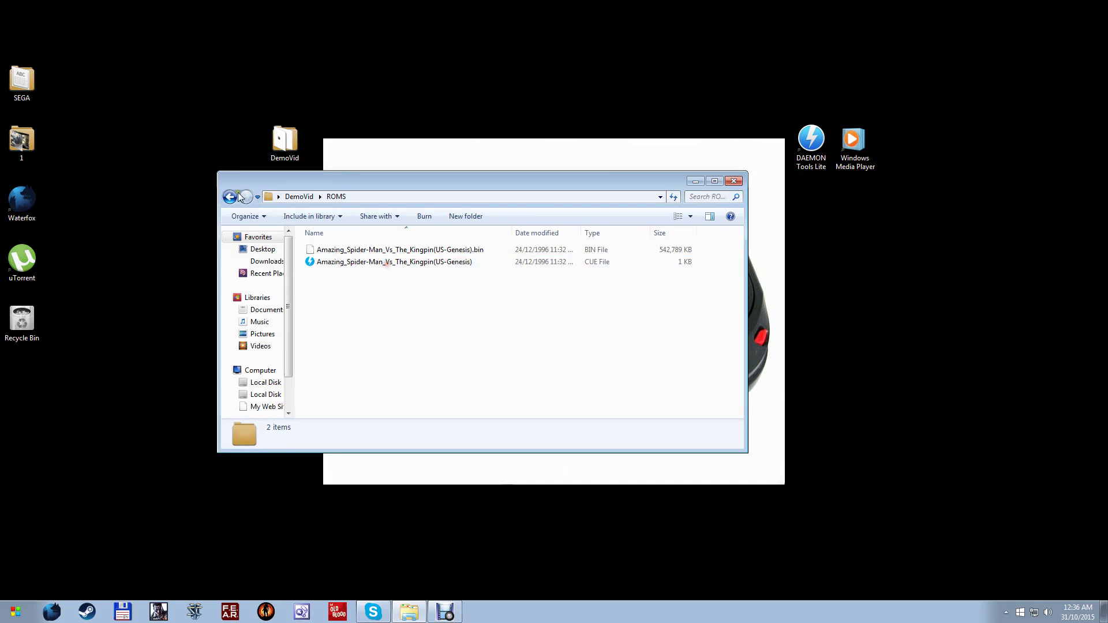
pyautogui.click(230, 197)
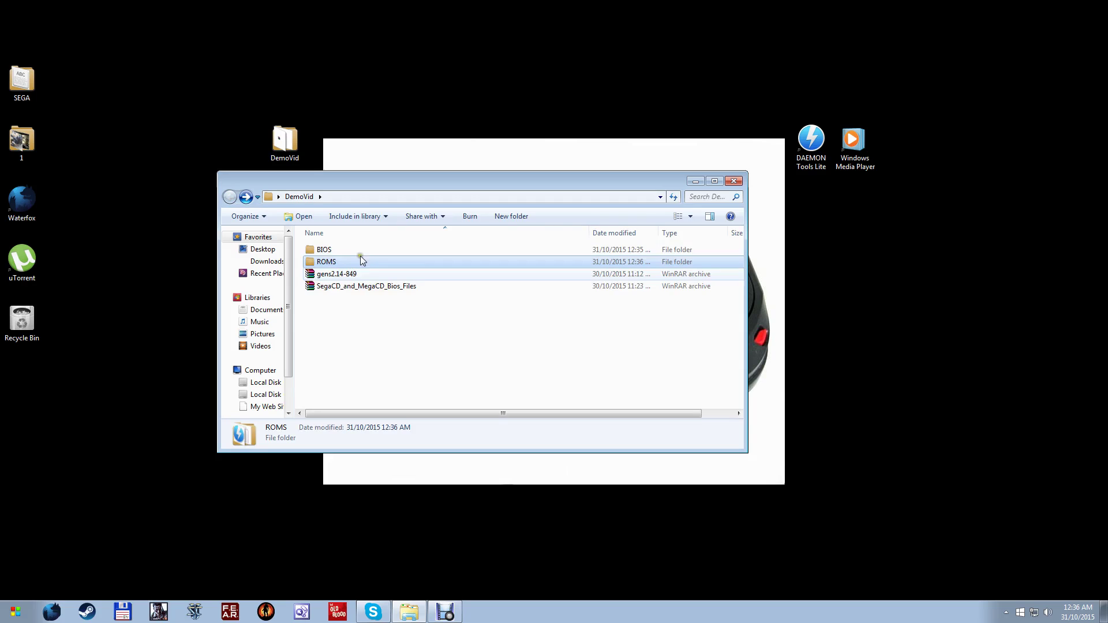
pyautogui.click(383, 287)
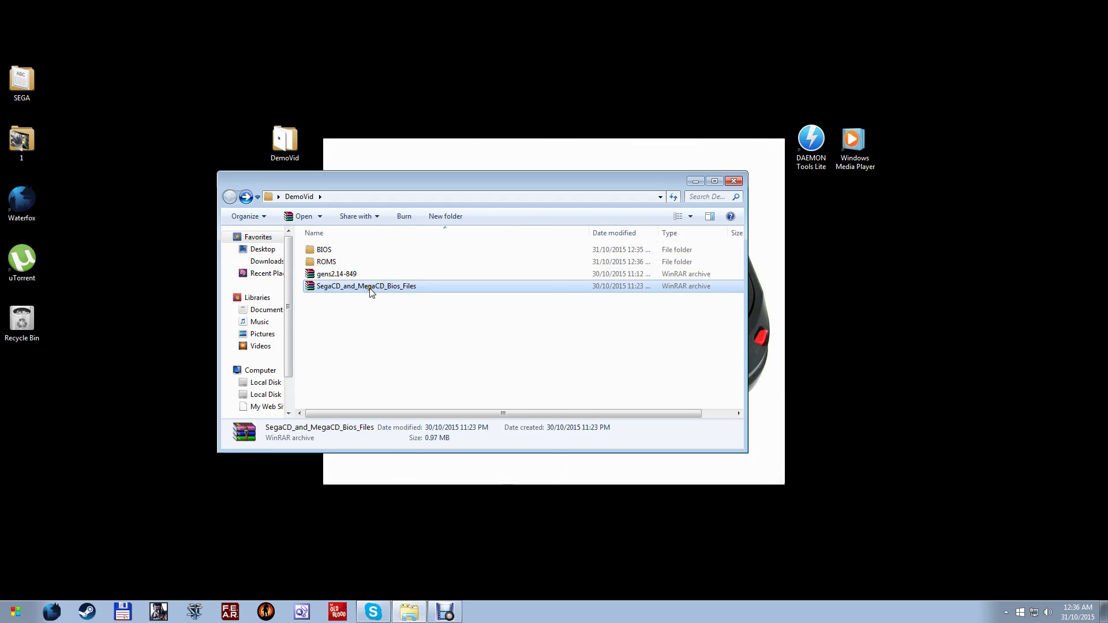
pyautogui.rightClick(370, 288)
pyautogui.click(430, 348)
# Move all the extracted MegaCD and SegaCD BIOS .bin files from DemoVid into the BIOS folder
pyautogui.click(421, 286)
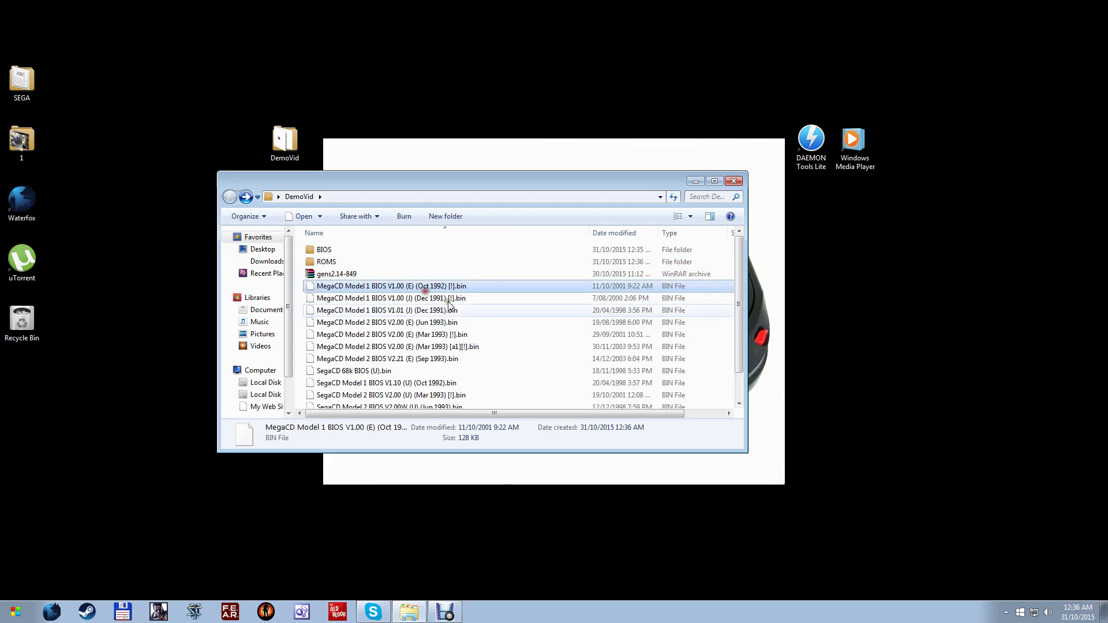
pyautogui.scroll(-1, 427, 312)
pyautogui.keyDown('shift'); pyautogui.click(434, 377); pyautogui.keyUp('shift')
pyautogui.keyDown('shift'); pyautogui.click(432, 392); pyautogui.keyUp('shift')
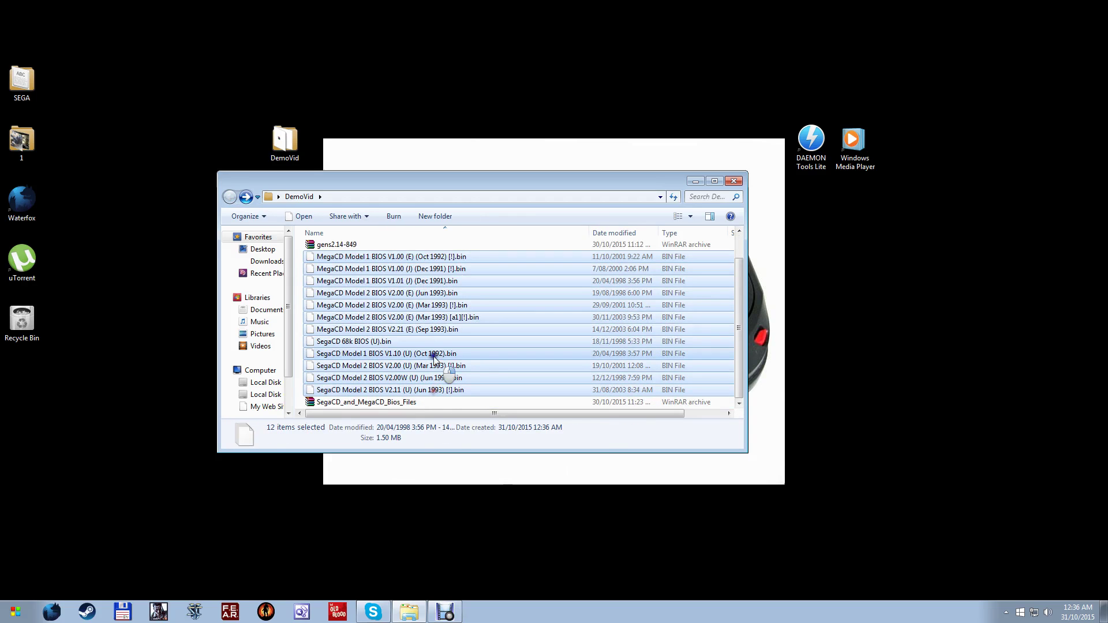
pyautogui.rightClick(438, 354)
pyautogui.click(493, 516)
pyautogui.scroll(1, 434, 369)
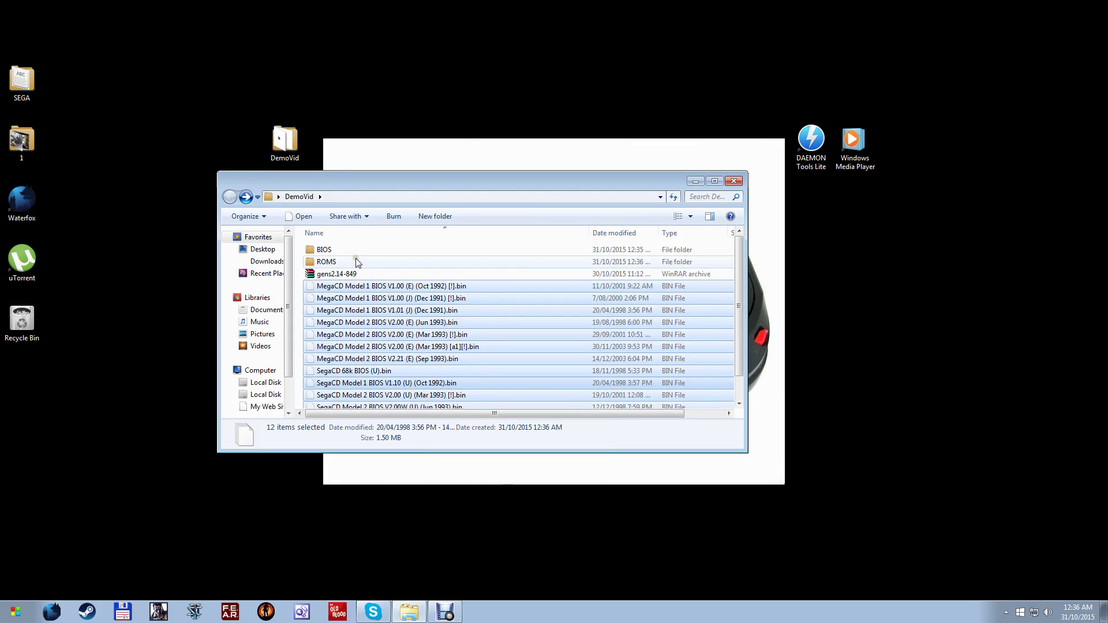
pyautogui.doubleClick(353, 251)
pyautogui.rightClick(365, 282)
pyautogui.click(405, 362)
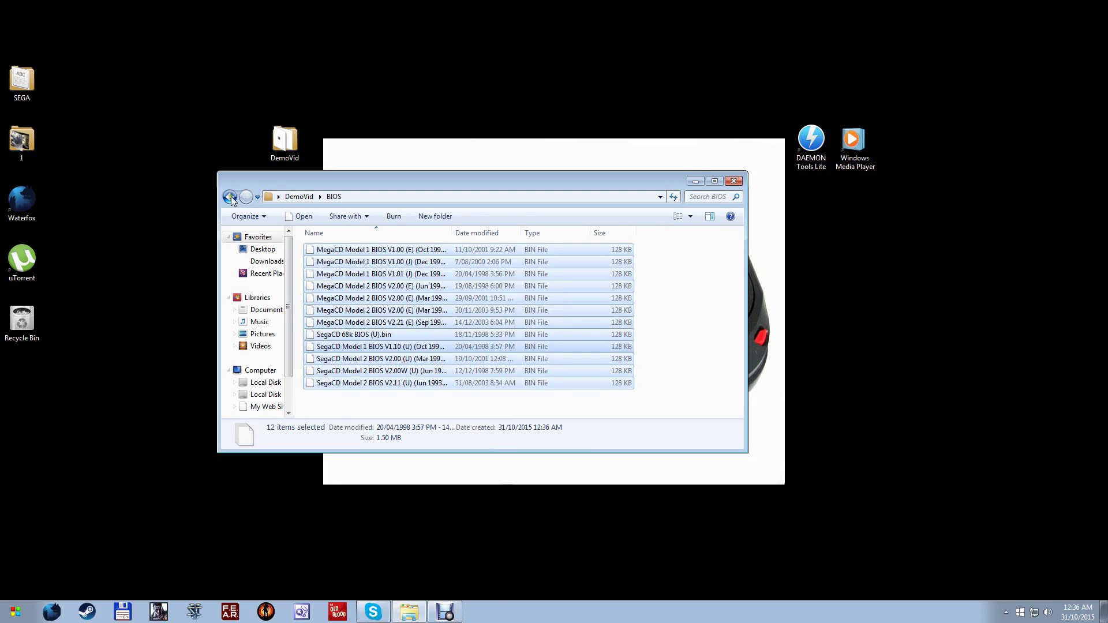
# Go back to the DemoVid folder and delete the SegaCD_and_MegaCD_Bios_Files archive
pyautogui.press('BackSpace')
pyautogui.click(358, 287)
pyautogui.press('Delete')
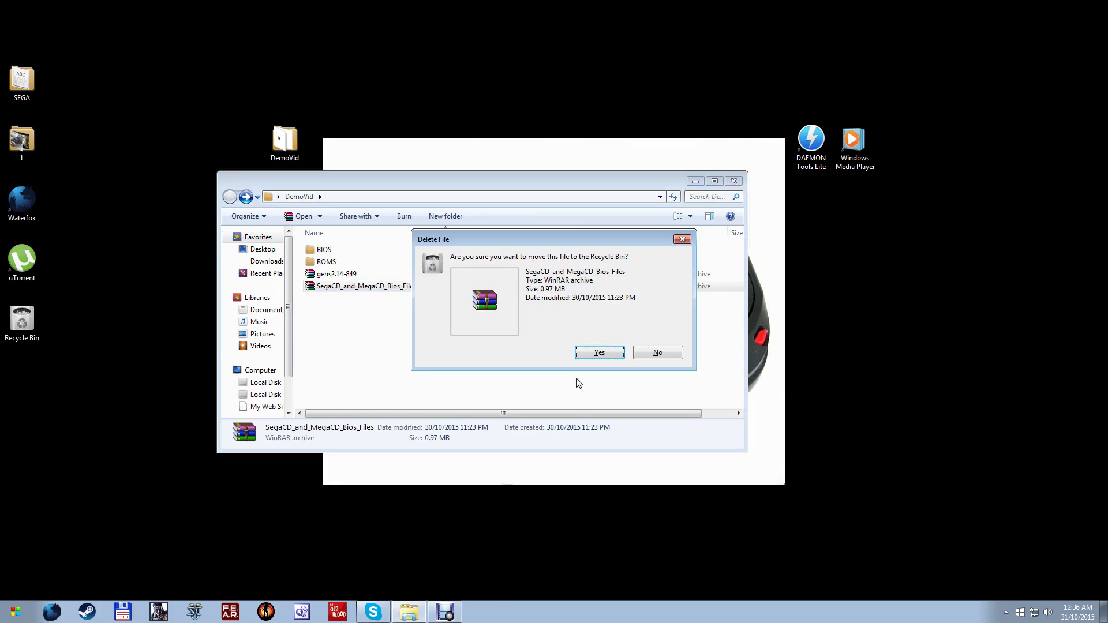
pyautogui.press('Return')
# Extract the gens2.14-849 archive into the DemoVid folder and delete the archive
pyautogui.click(345, 278)
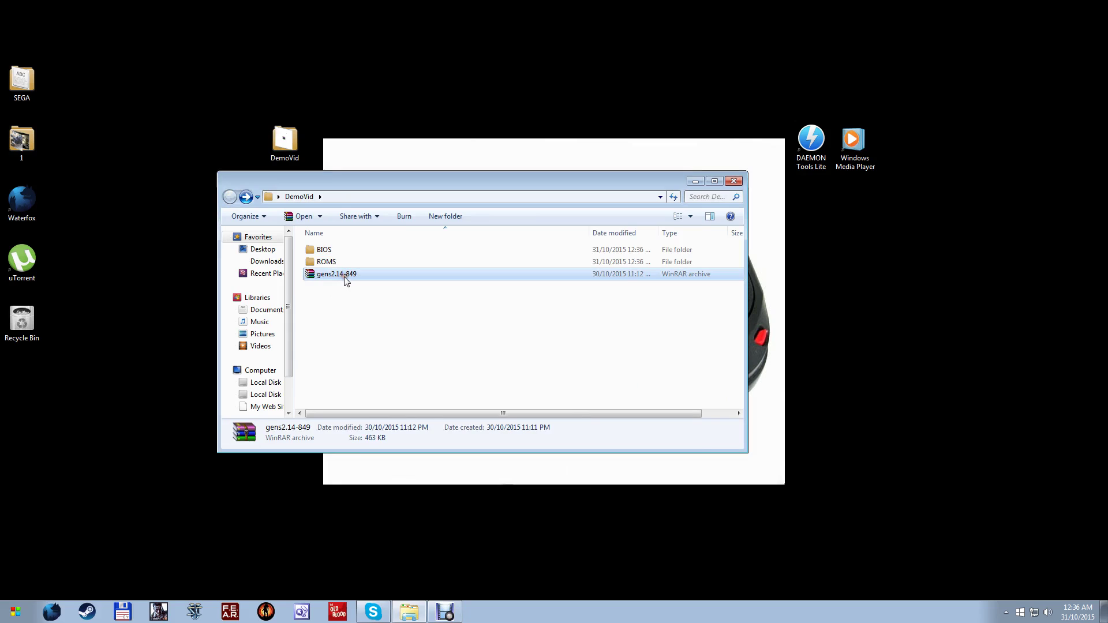
pyautogui.rightClick(346, 281)
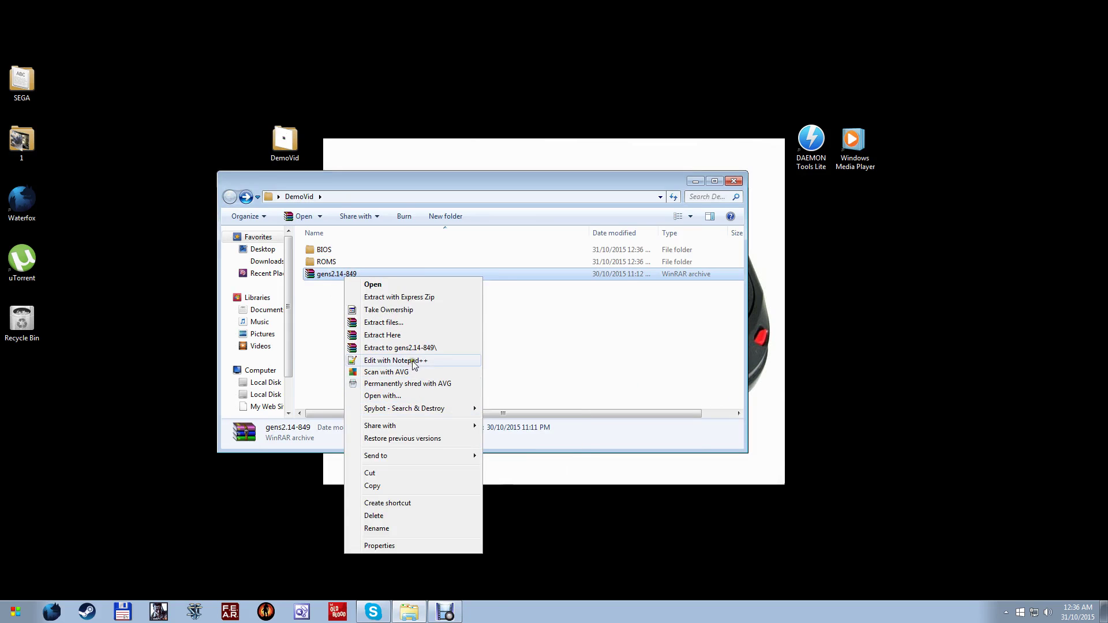
pyautogui.click(414, 338)
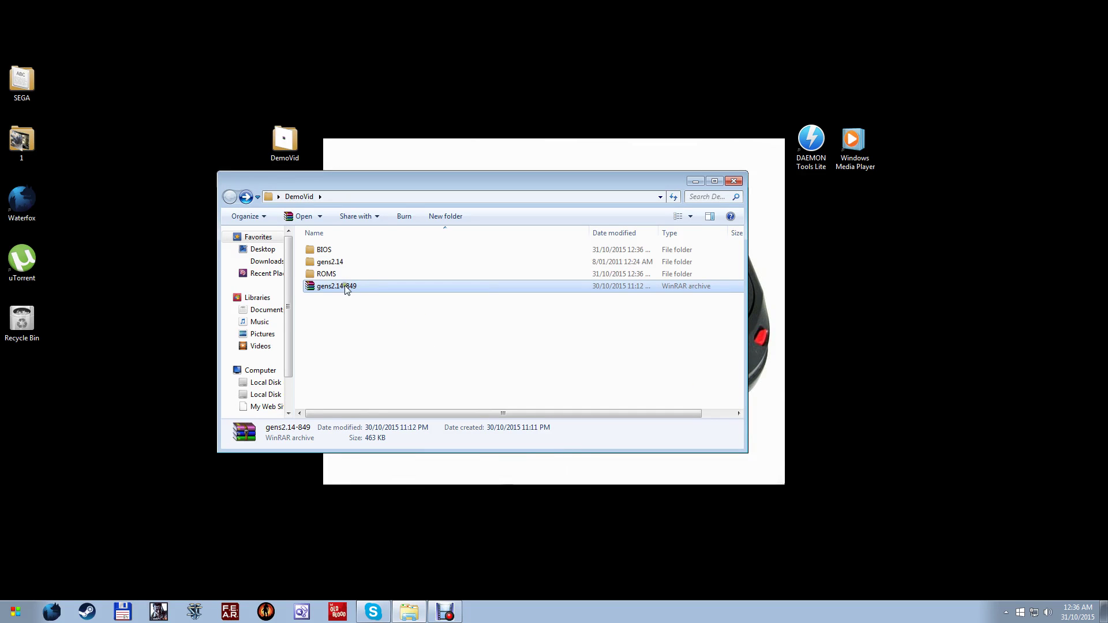
pyautogui.press('Delete')
pyautogui.click(593, 353)
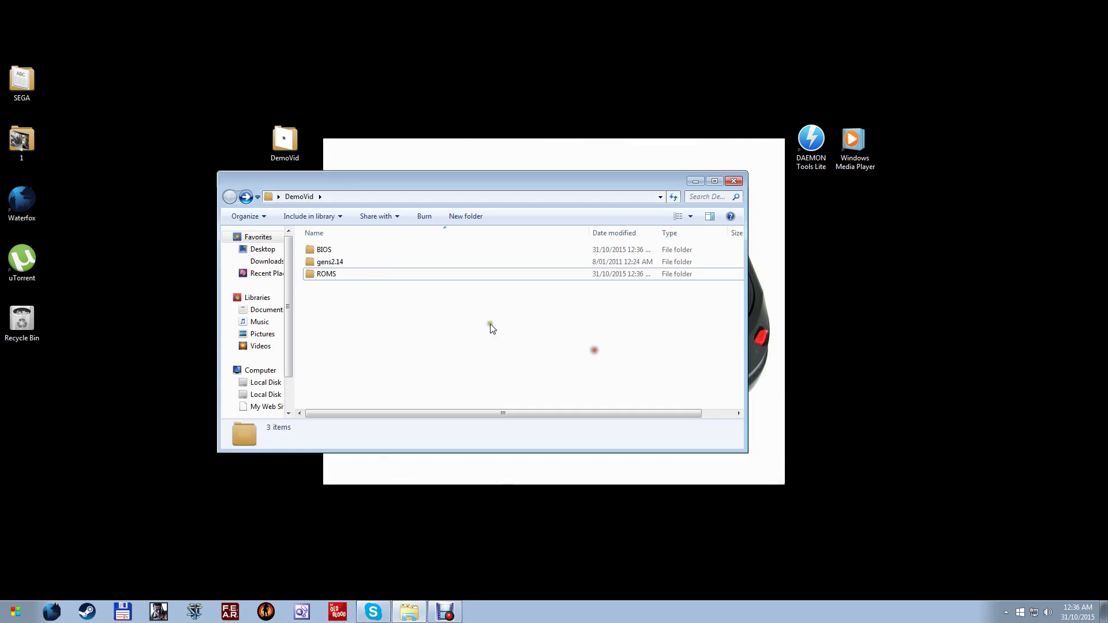
# Move all the files from the gens2.14 folder into the DemoVid folder
pyautogui.doubleClick(379, 264)
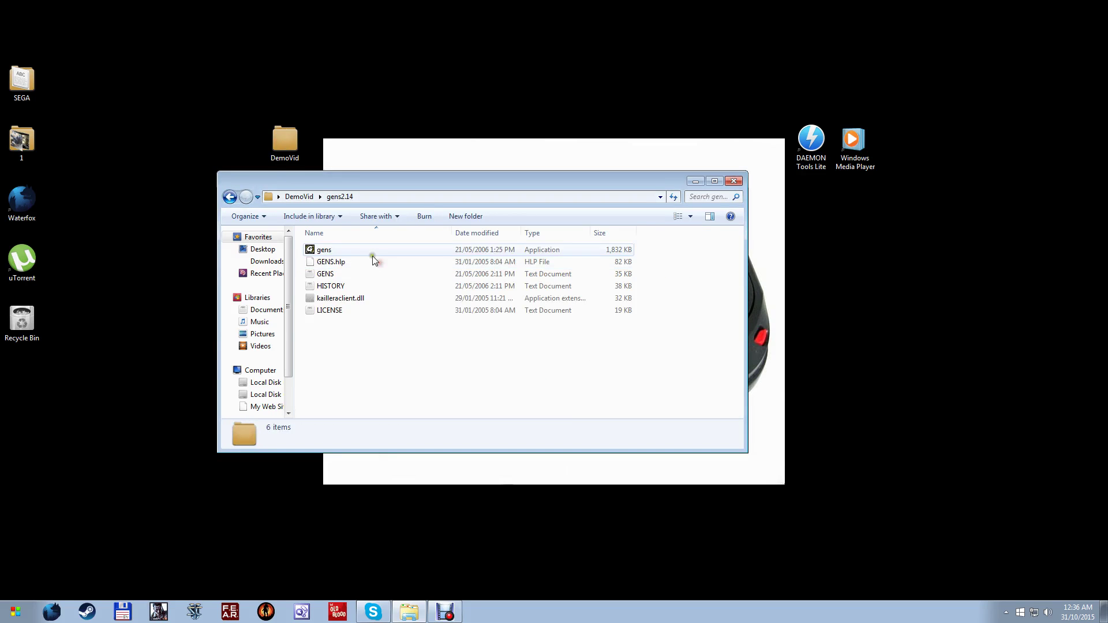
pyautogui.click(372, 252)
pyautogui.keyDown('shift'); pyautogui.click(360, 310); pyautogui.keyUp('shift')
pyautogui.rightClick(358, 308)
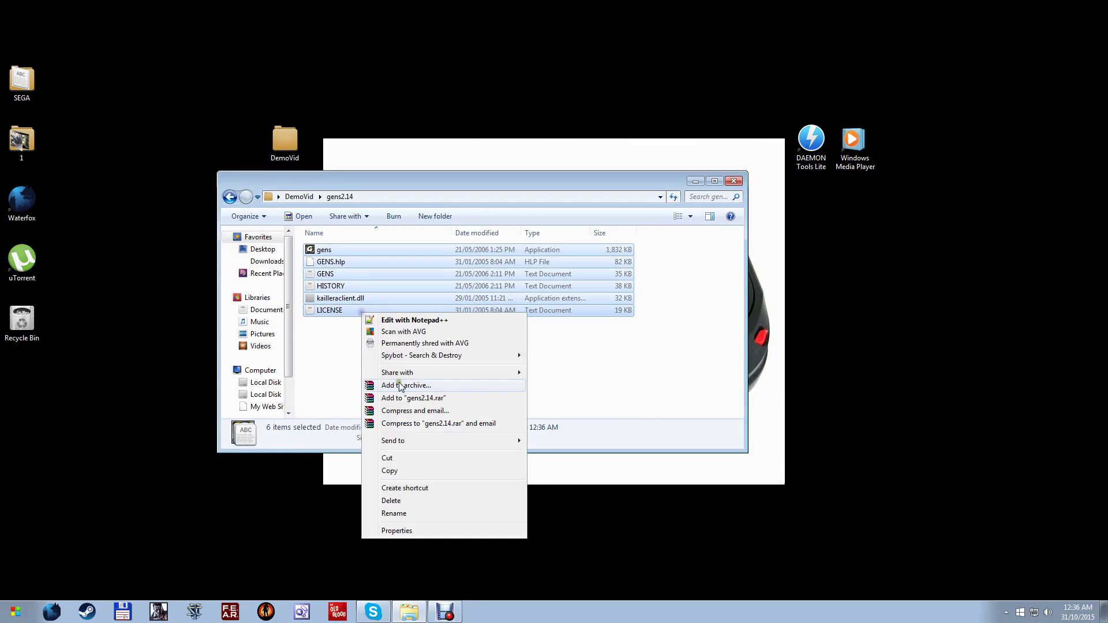
pyautogui.click(423, 458)
pyautogui.click(230, 197)
pyautogui.rightClick(365, 360)
pyautogui.click(444, 441)
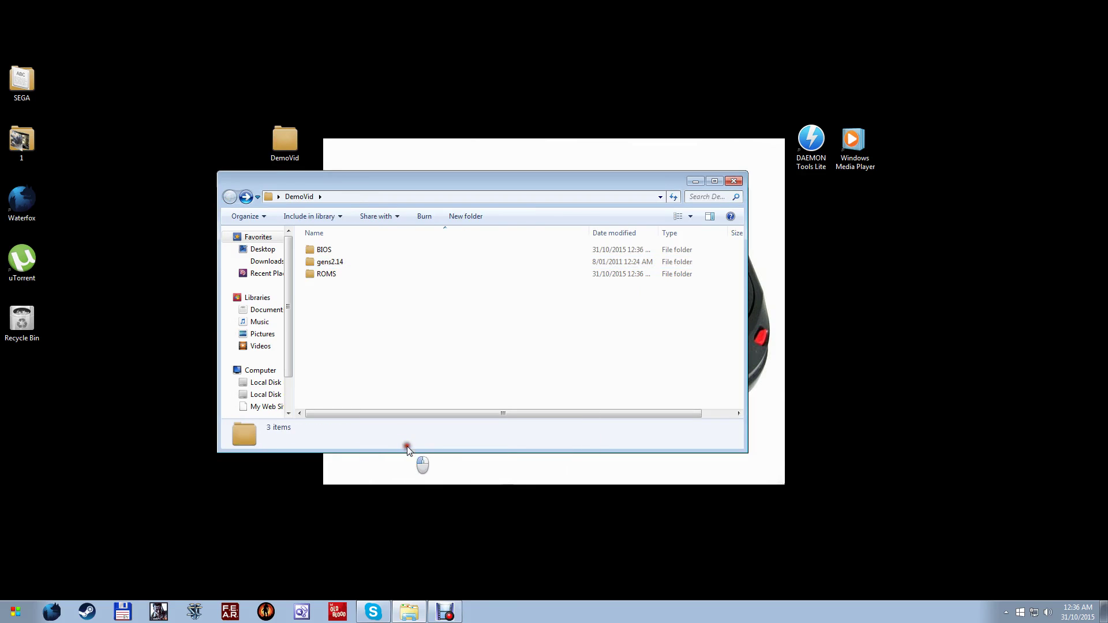
# Delete the gens2.14 folder from DemoVid
pyautogui.click(348, 264)
pyautogui.press('Delete')
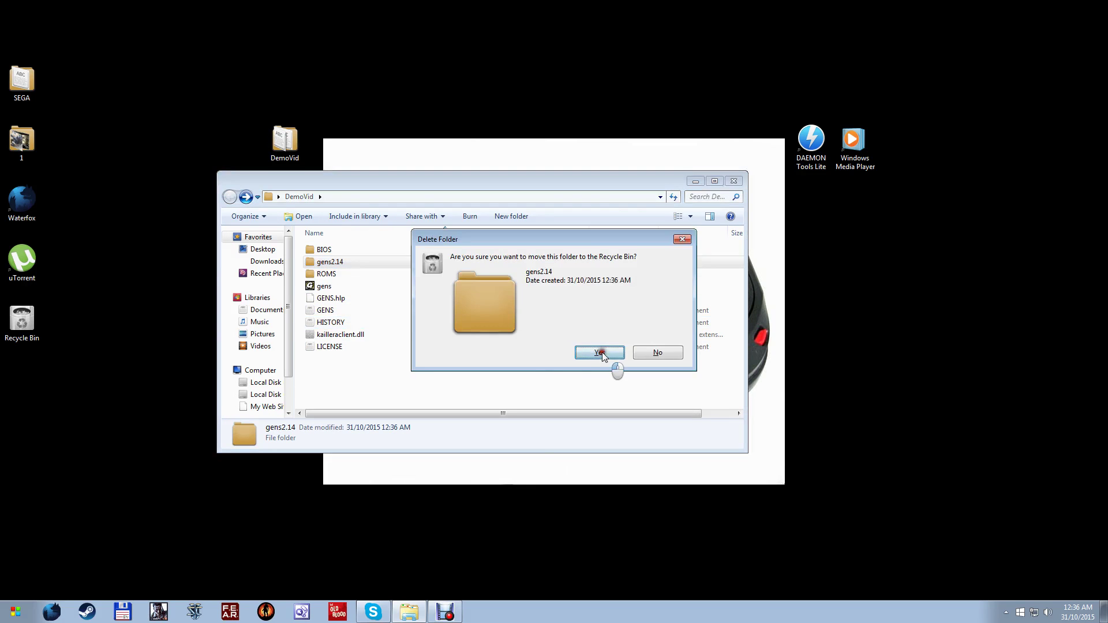
pyautogui.click(611, 361)
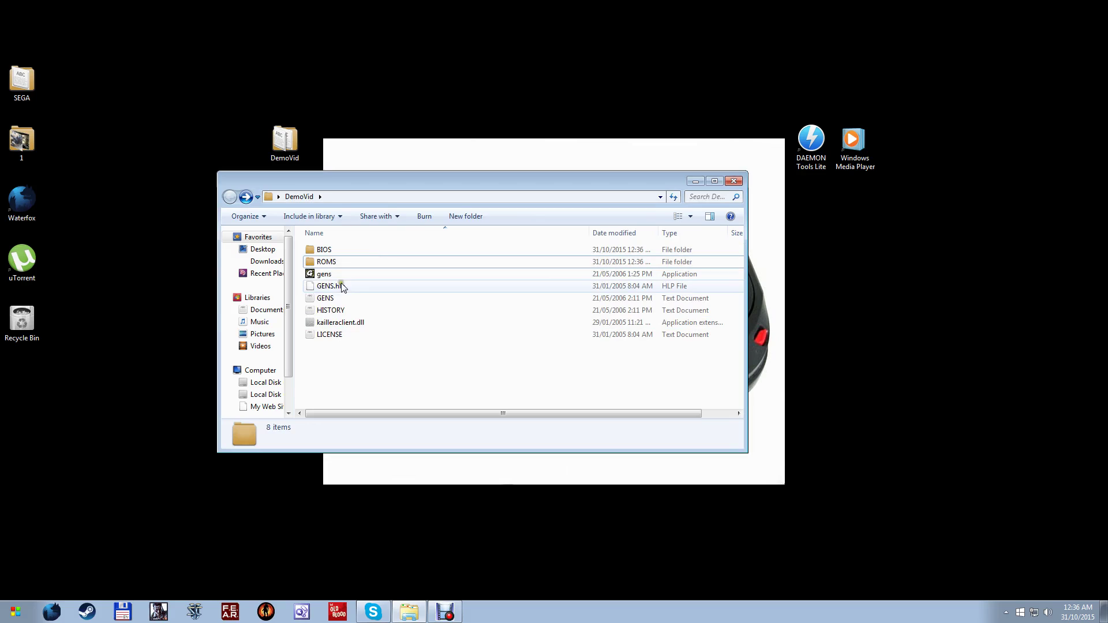
# Launch the gens application from DemoVid, minimise the folder window and move the emulator window near the middle of the desktop
pyautogui.click(359, 274)
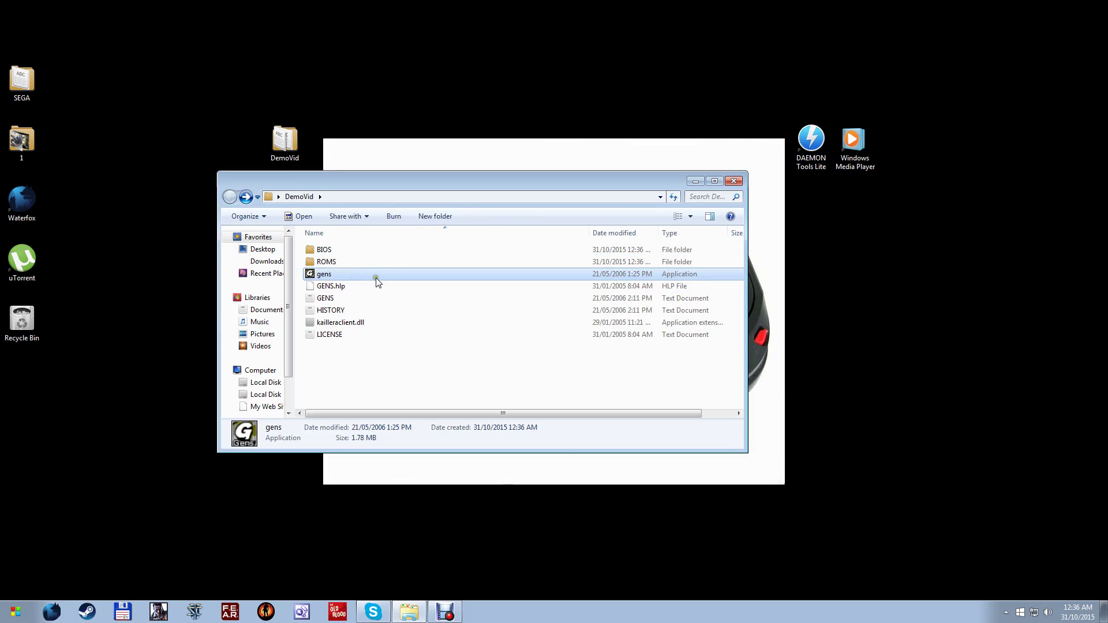
pyautogui.doubleClick(376, 278)
pyautogui.click(695, 182)
pyautogui.moveTo(82, 9); pyautogui.dragTo(515, 150)
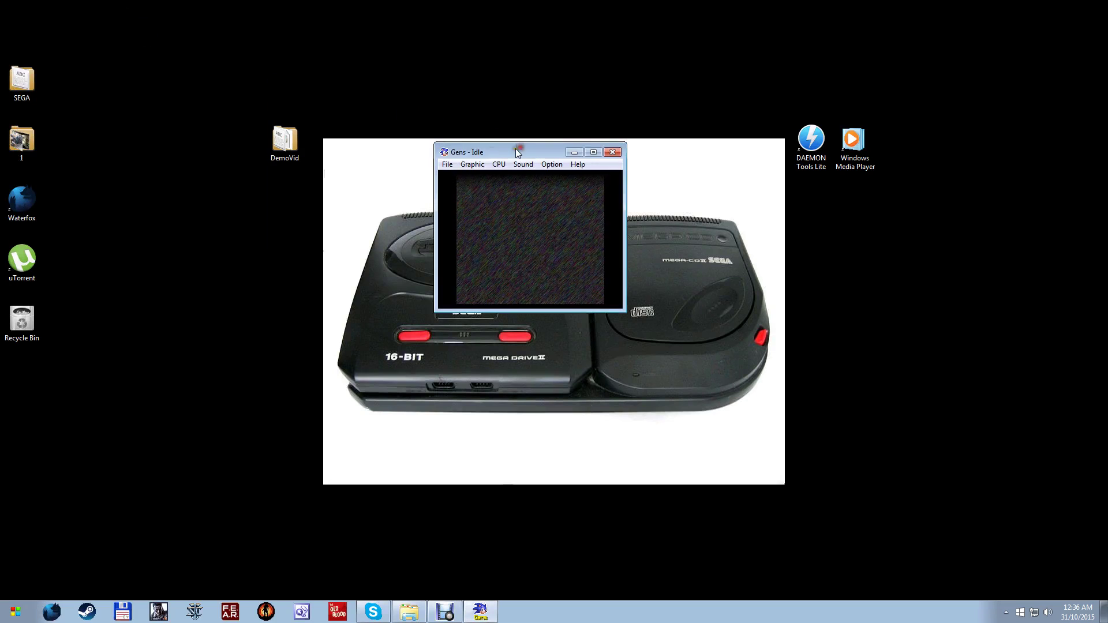
pyautogui.click(549, 165)
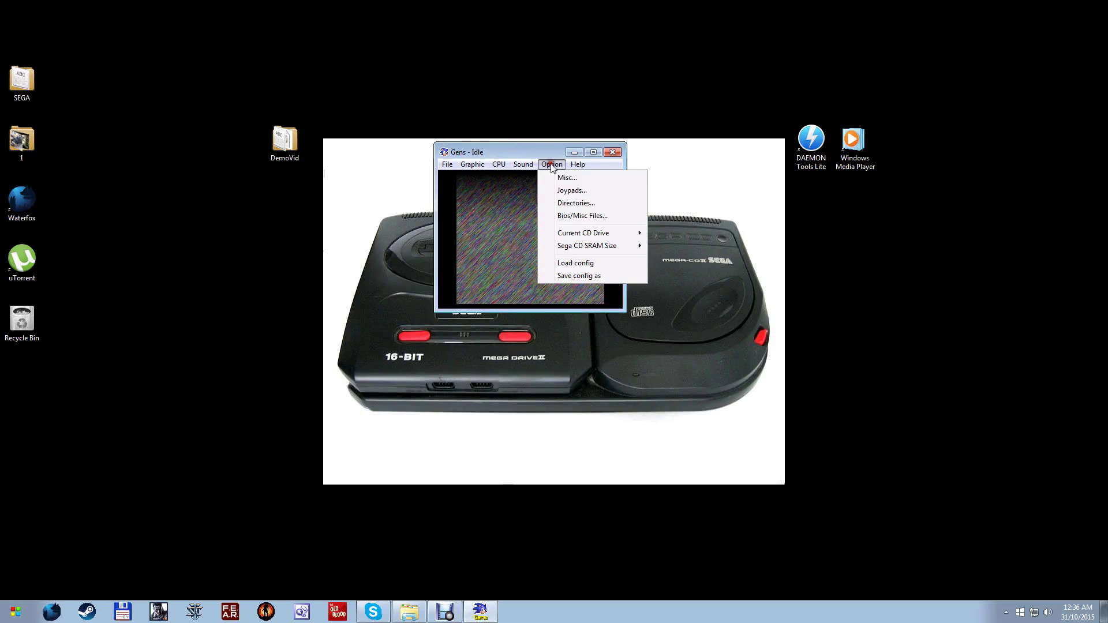
pyautogui.click(569, 195)
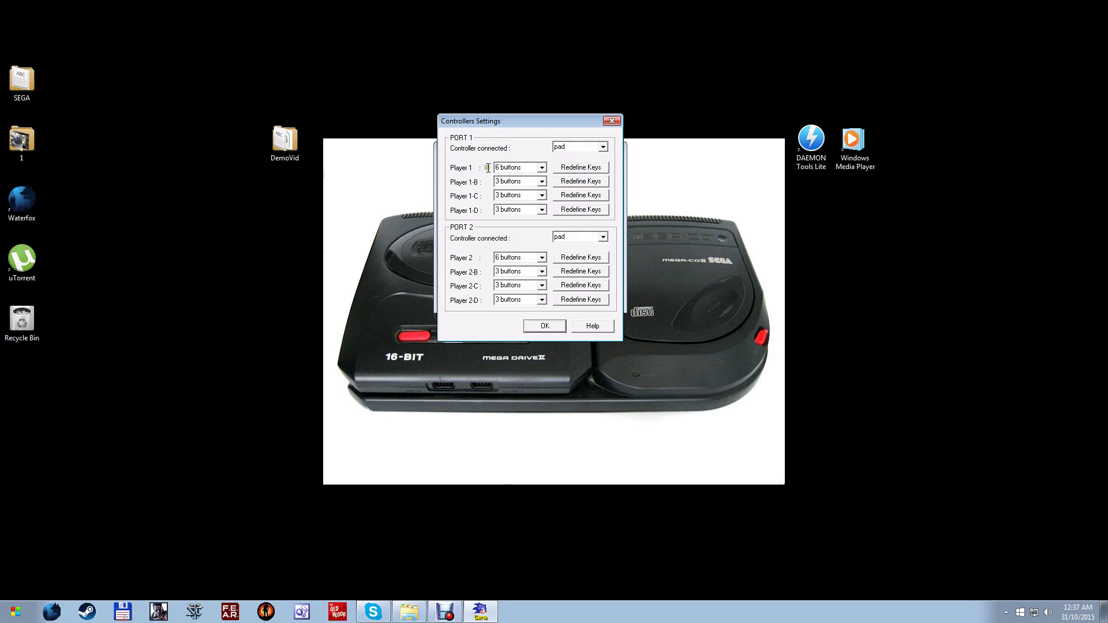
pyautogui.click(591, 172)
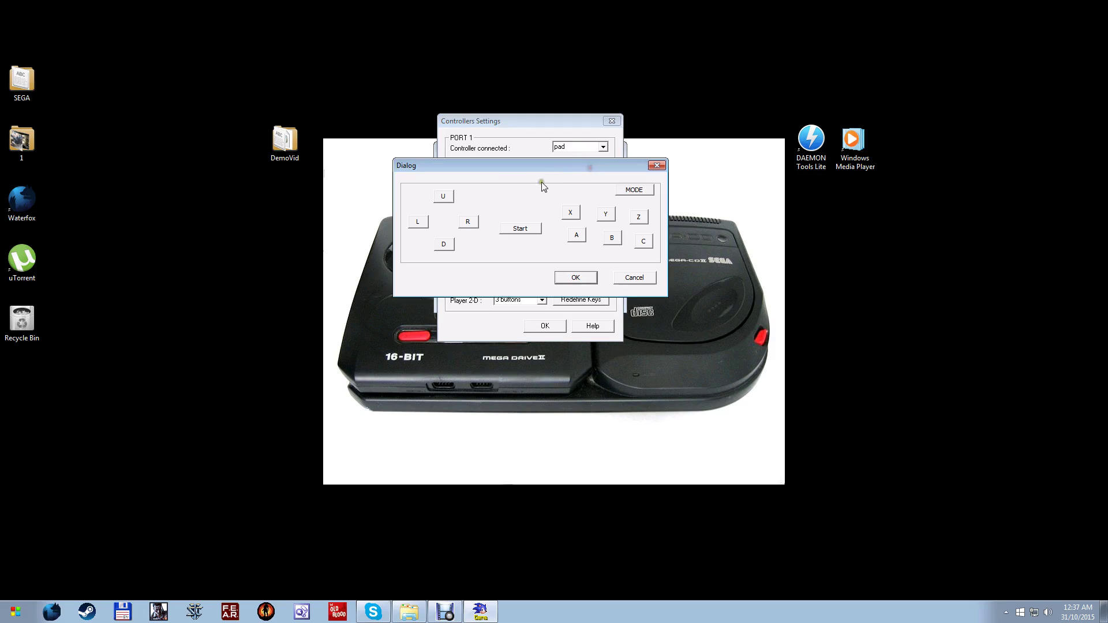
pyautogui.click(445, 196)
pyautogui.click(468, 223)
pyautogui.click(416, 224)
pyautogui.click(442, 246)
pyautogui.click(442, 198)
pyautogui.click(657, 166)
pyautogui.click(611, 120)
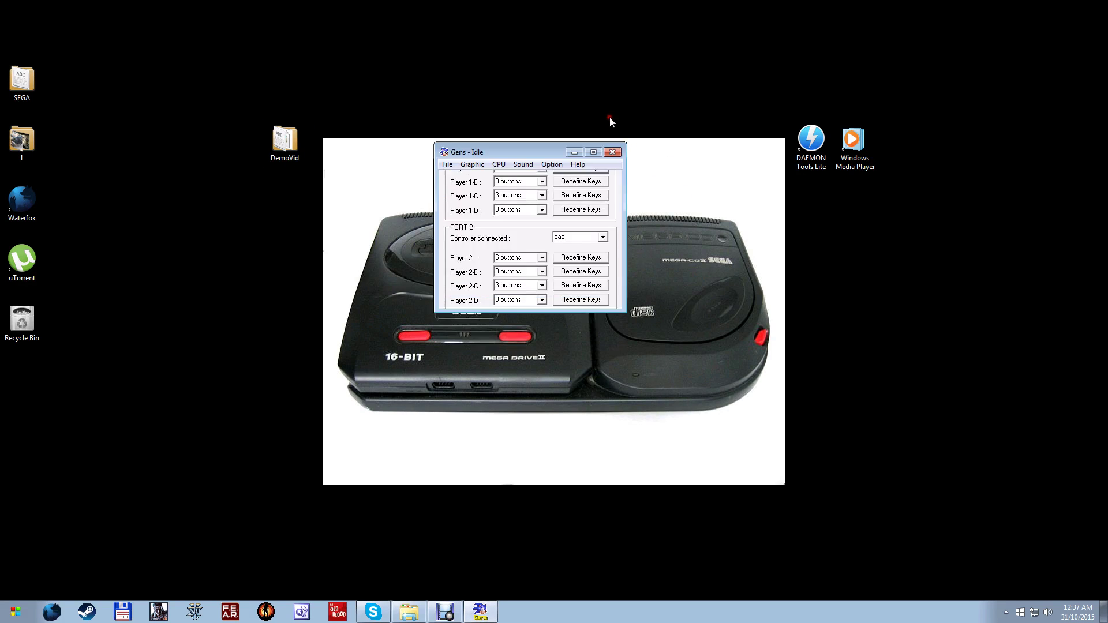
# Restart Gens from the DemoVid folder and minimise the folder window
pyautogui.click(612, 153)
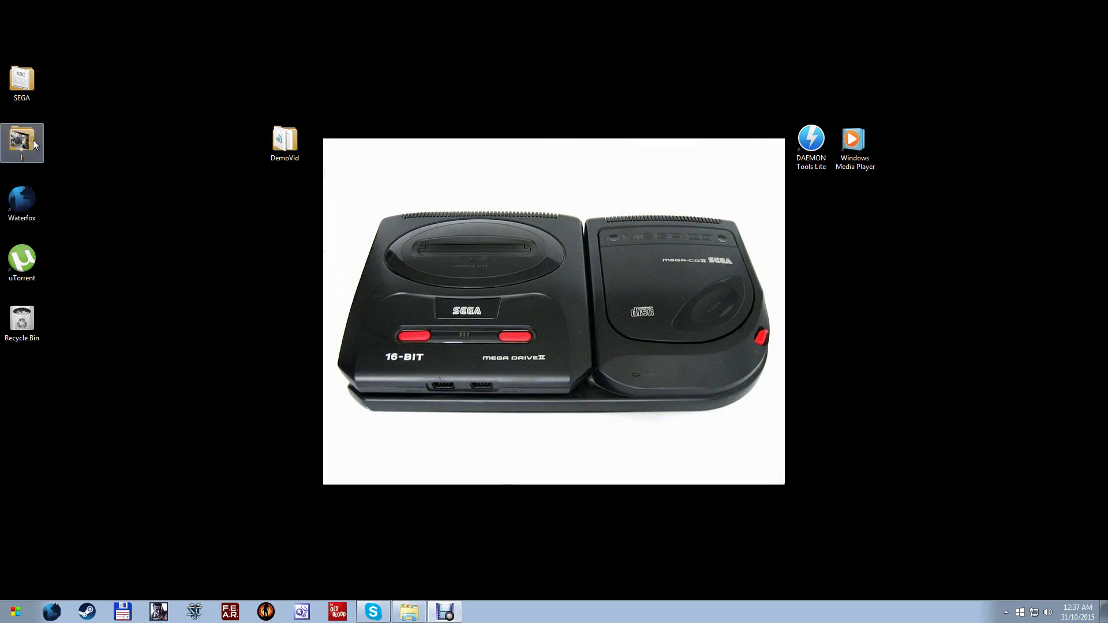
pyautogui.doubleClick(267, 133)
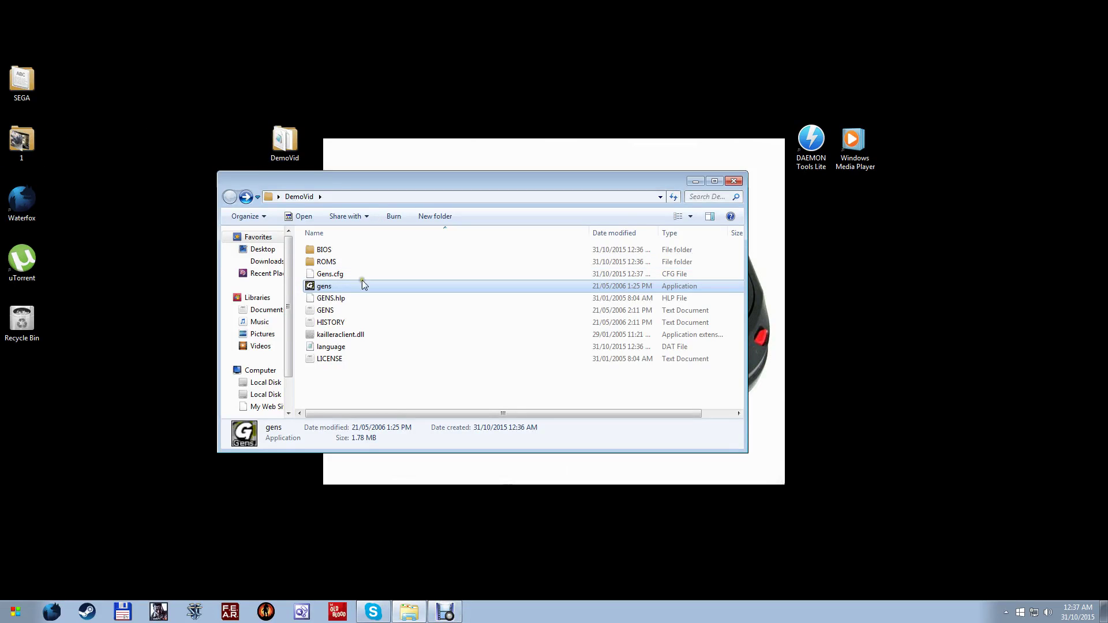
pyautogui.doubleClick(361, 283)
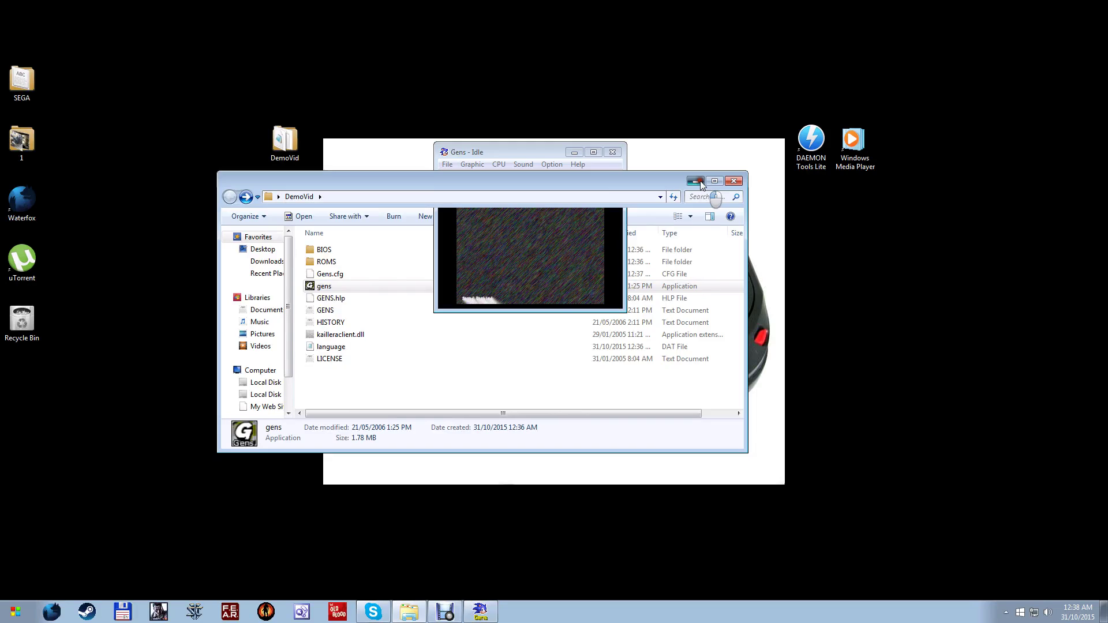
pyautogui.click(695, 181)
# Open the joypad settings and redefine Player 1's directional keys
pyautogui.click(552, 164)
pyautogui.click(563, 188)
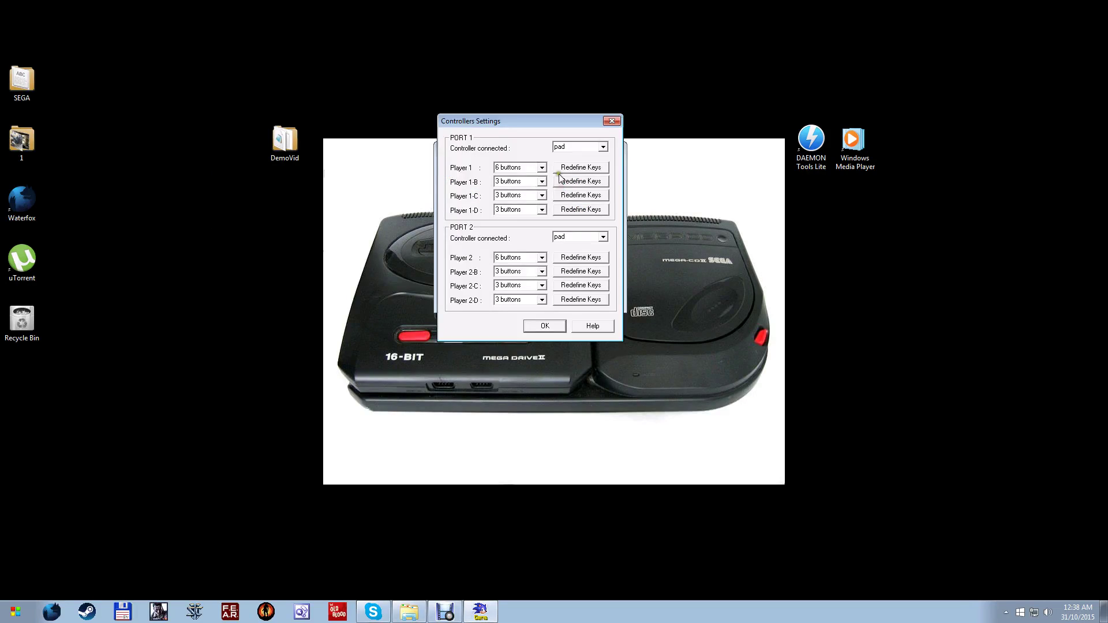
pyautogui.click(567, 167)
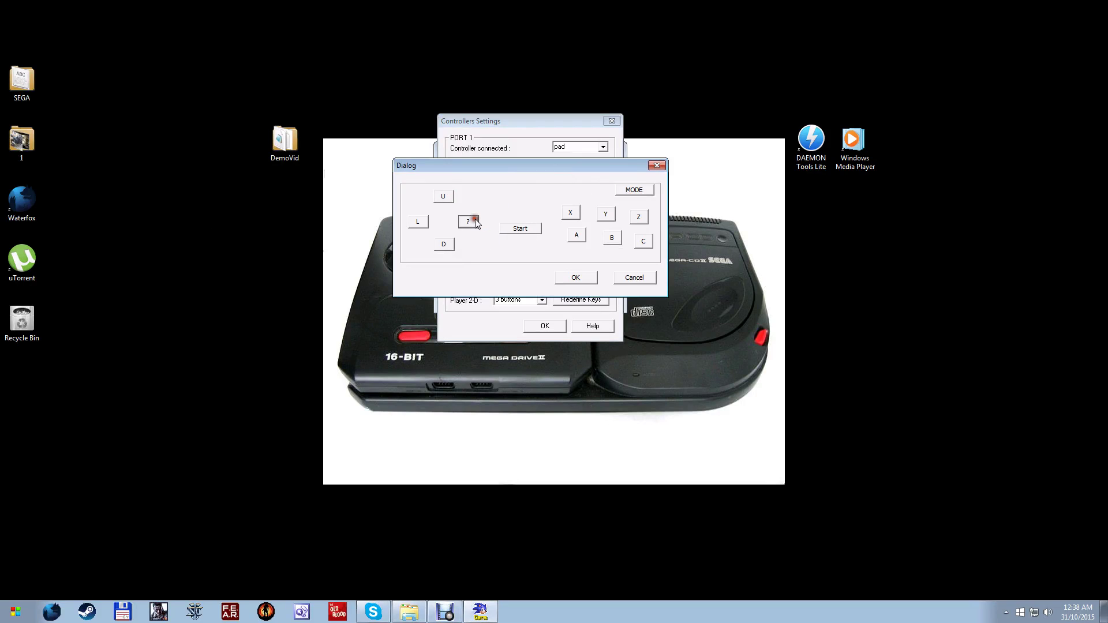
pyautogui.click(420, 223)
pyautogui.click(444, 244)
# Map Player 1's Start to Enter, redefine A, B and C, map X to the x key, and save the controller settings
pyautogui.click(508, 233)
pyautogui.press('Return')
pyautogui.click(516, 231)
pyautogui.click(580, 236)
pyautogui.click(613, 239)
pyautogui.click(644, 243)
pyautogui.click(570, 213)
pyautogui.press('x')
pyautogui.click(577, 278)
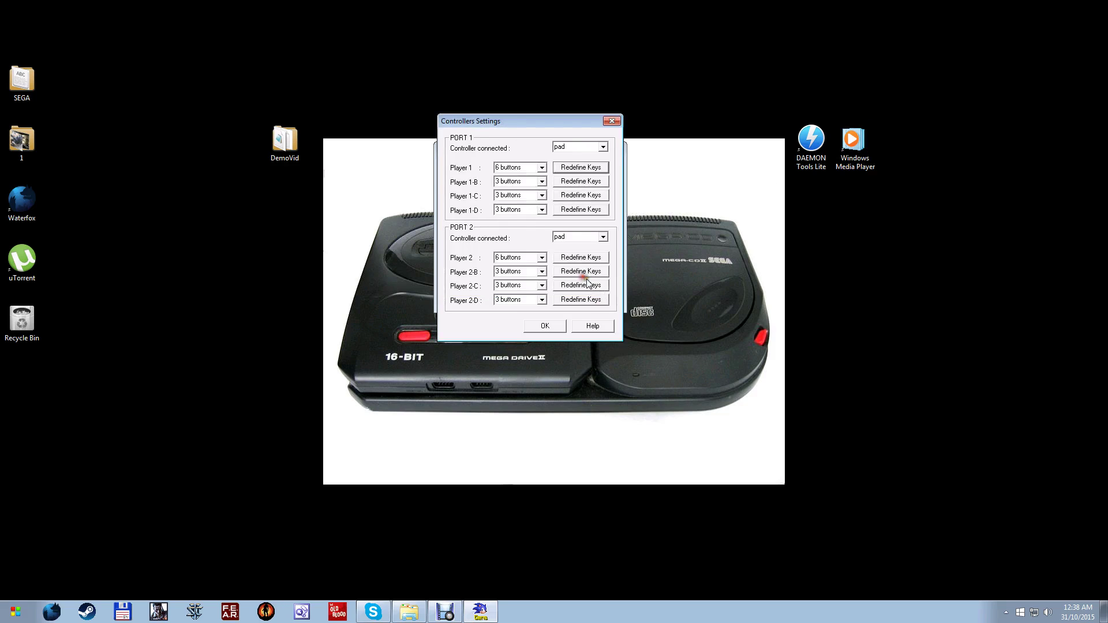
pyautogui.click(547, 327)
# Try to open the Amazing_Spider-Man_Vs_The_Kingpin ROM from the ROMS folder
pyautogui.click(447, 165)
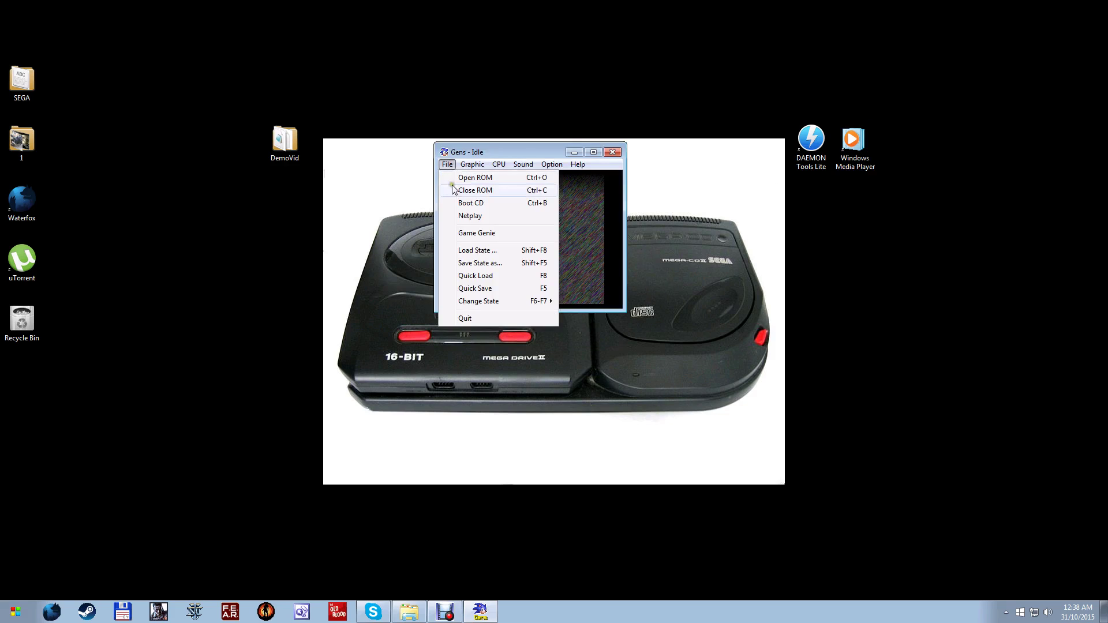
pyautogui.click(459, 176)
pyautogui.doubleClick(580, 261)
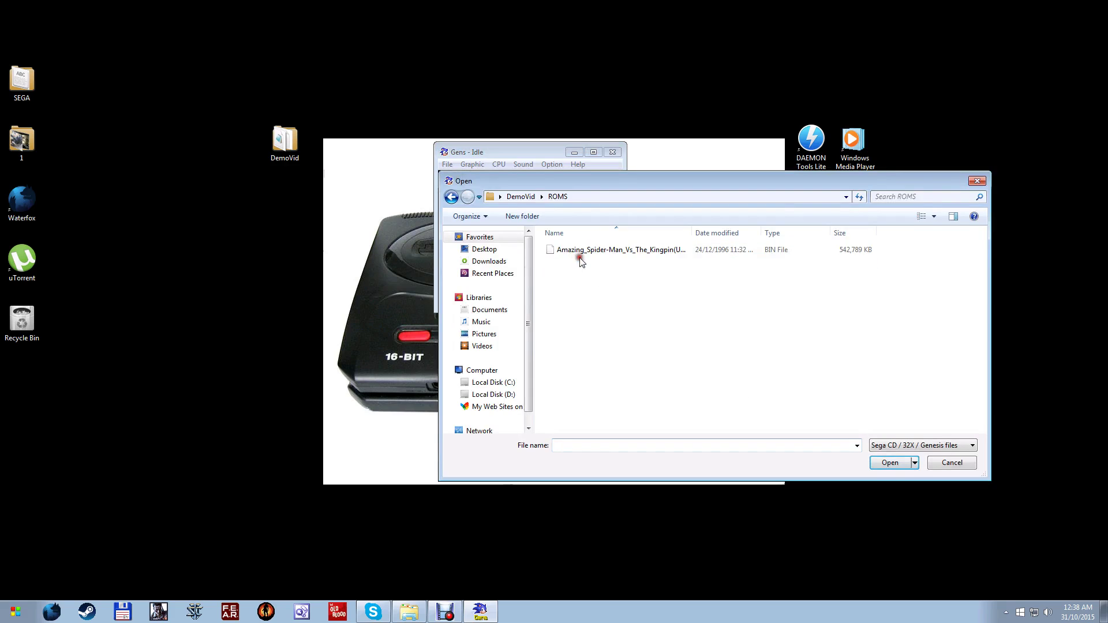
pyautogui.doubleClick(585, 250)
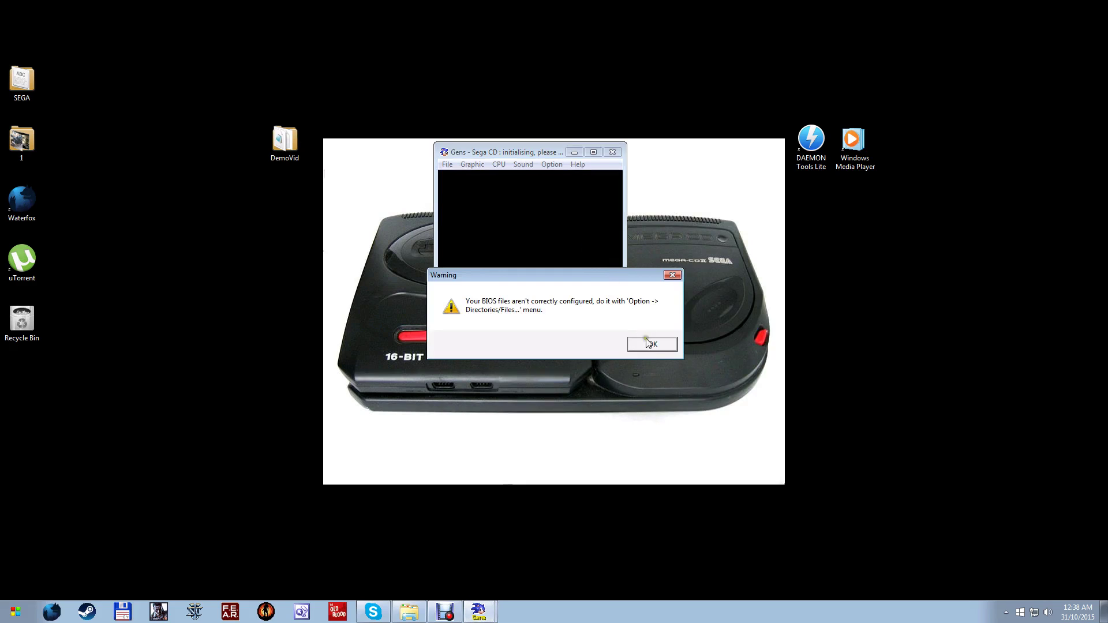
pyautogui.click(651, 344)
# Open the BIOS files configuration and start choosing a new file for the SEGA CD USA BIOS
pyautogui.click(522, 165)
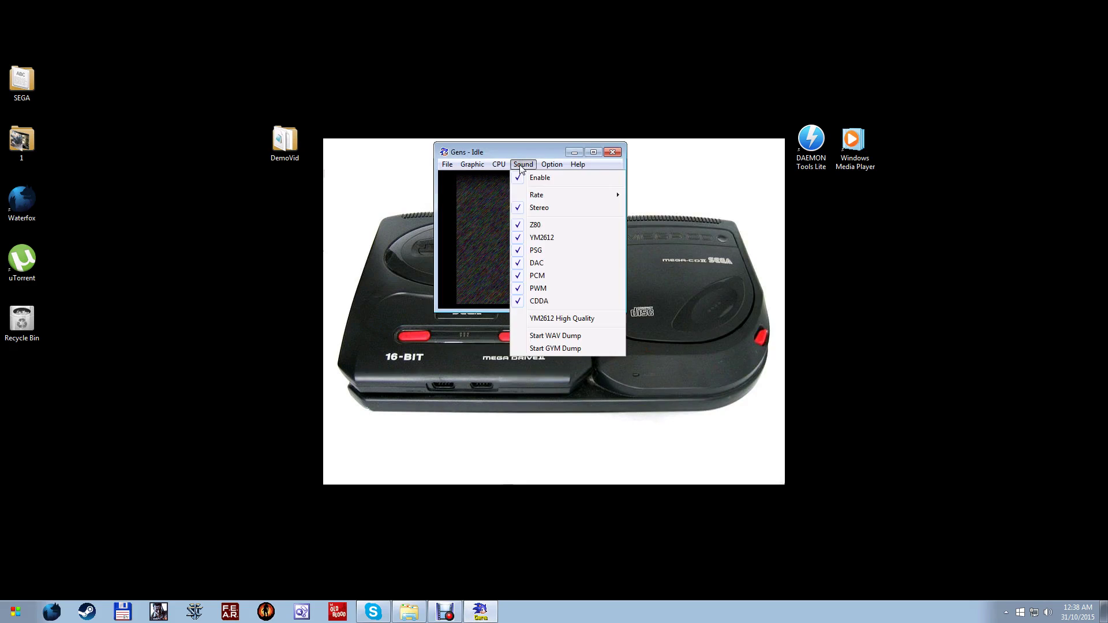
pyautogui.moveTo(551, 166)
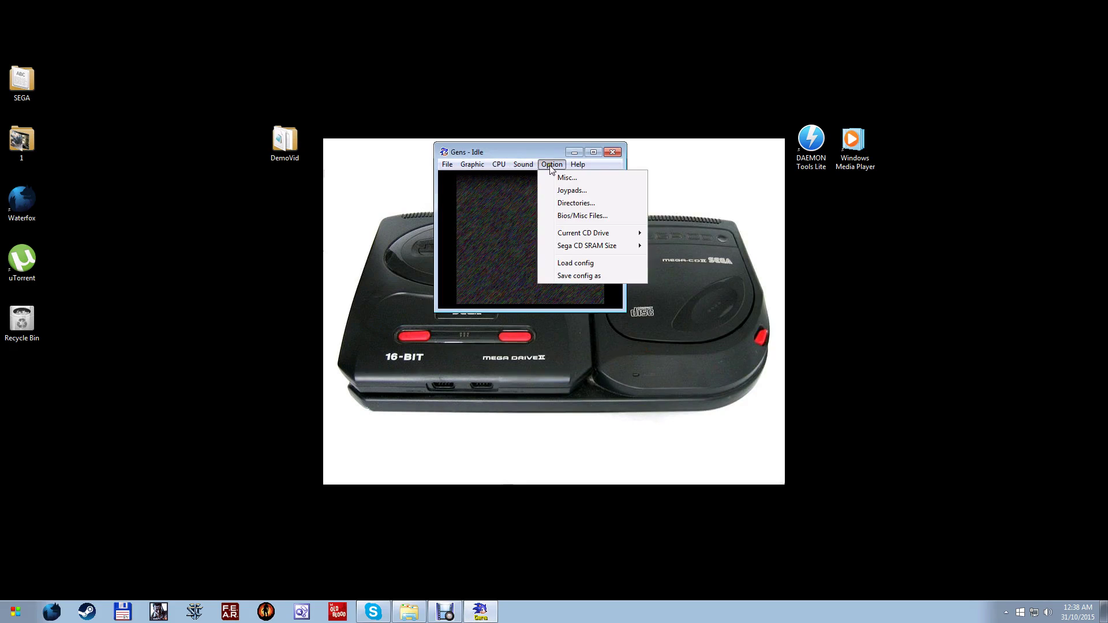
pyautogui.click(569, 218)
pyautogui.click(567, 217)
pyautogui.click(569, 217)
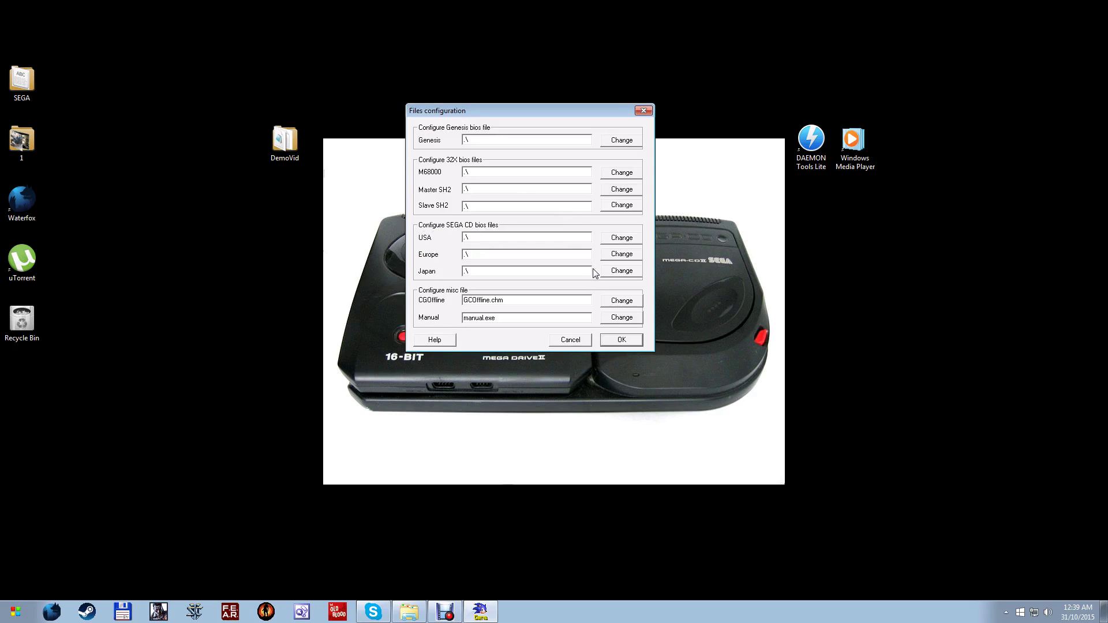
pyautogui.click(617, 236)
pyautogui.click(616, 238)
pyautogui.click(623, 243)
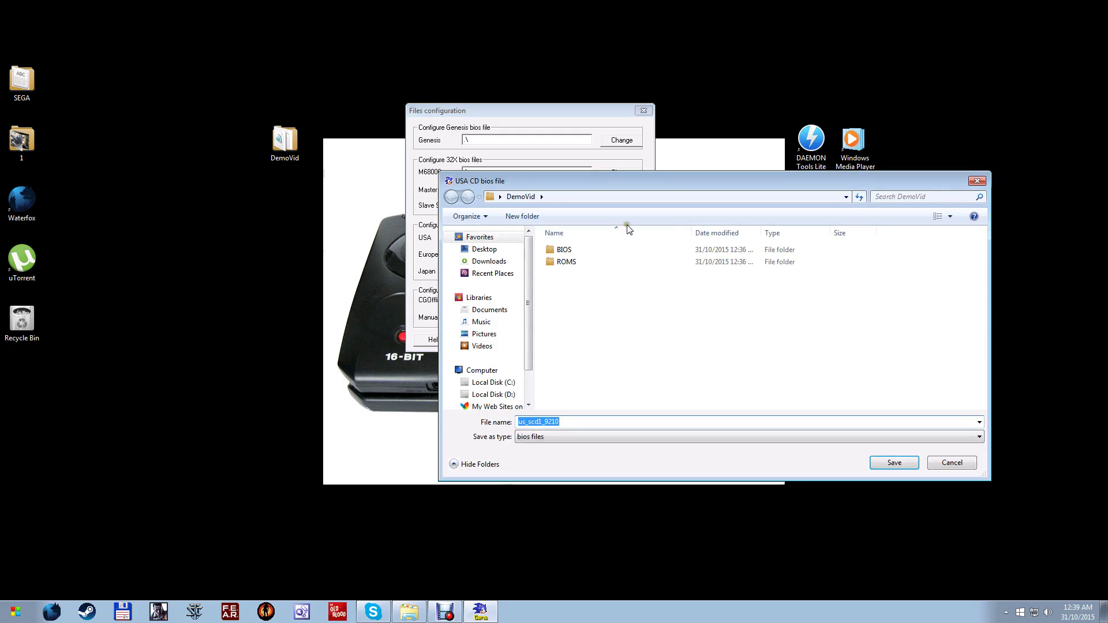
pyautogui.click(585, 250)
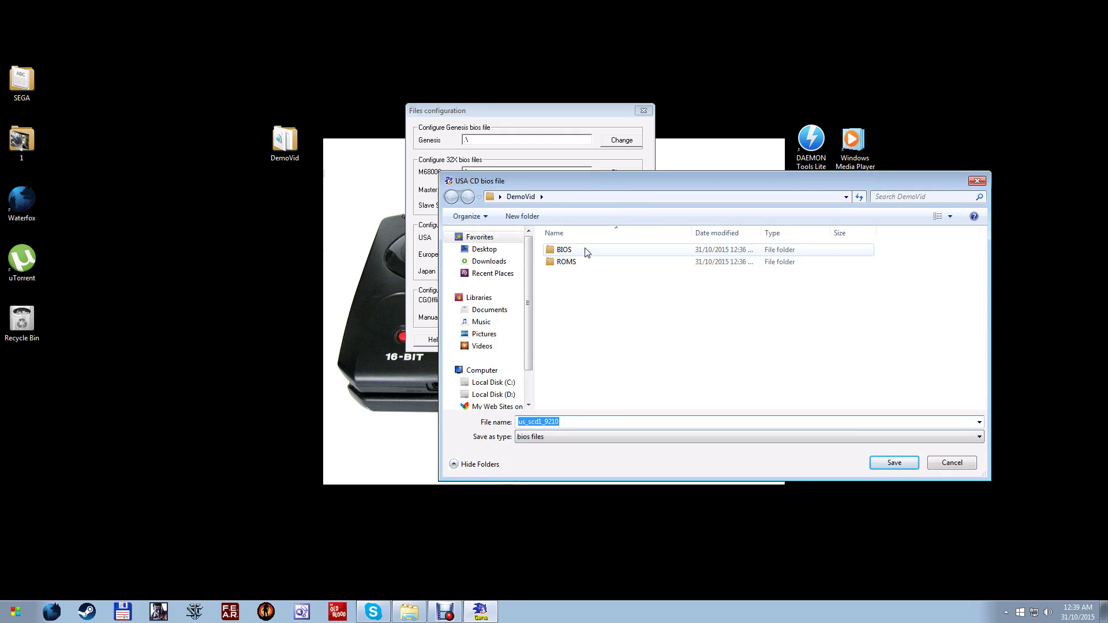
pyautogui.click(581, 264)
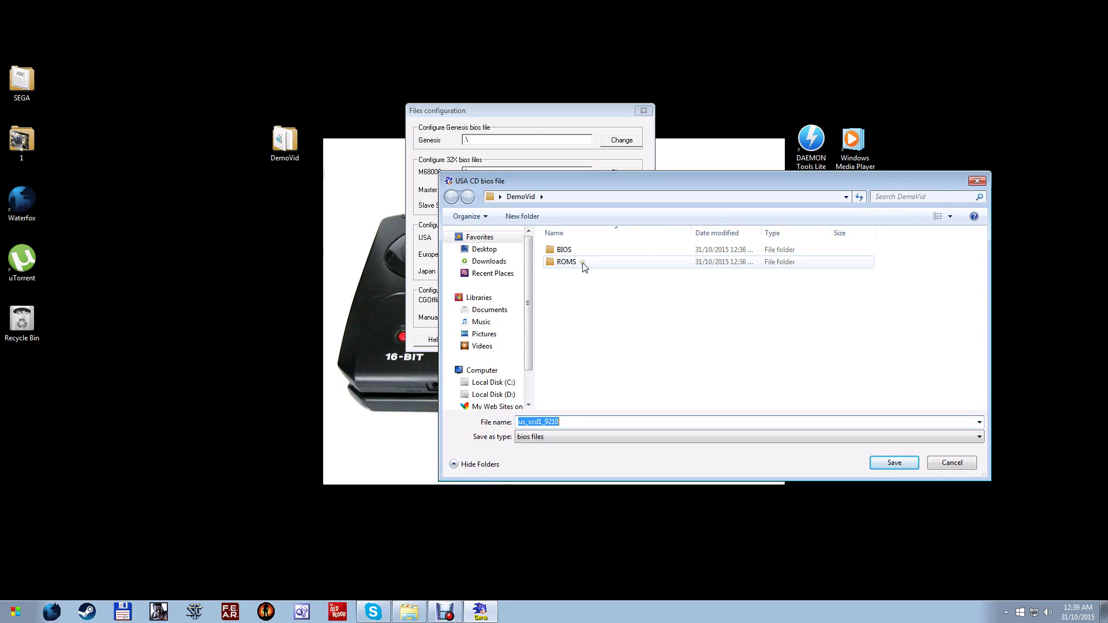
pyautogui.doubleClick(582, 264)
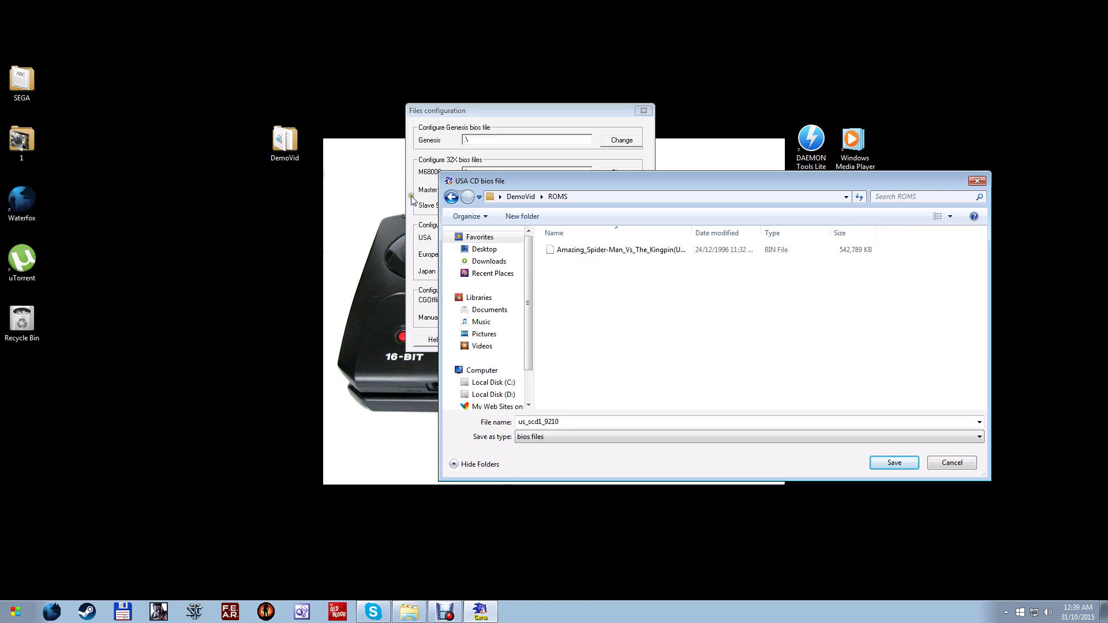
pyautogui.click(451, 197)
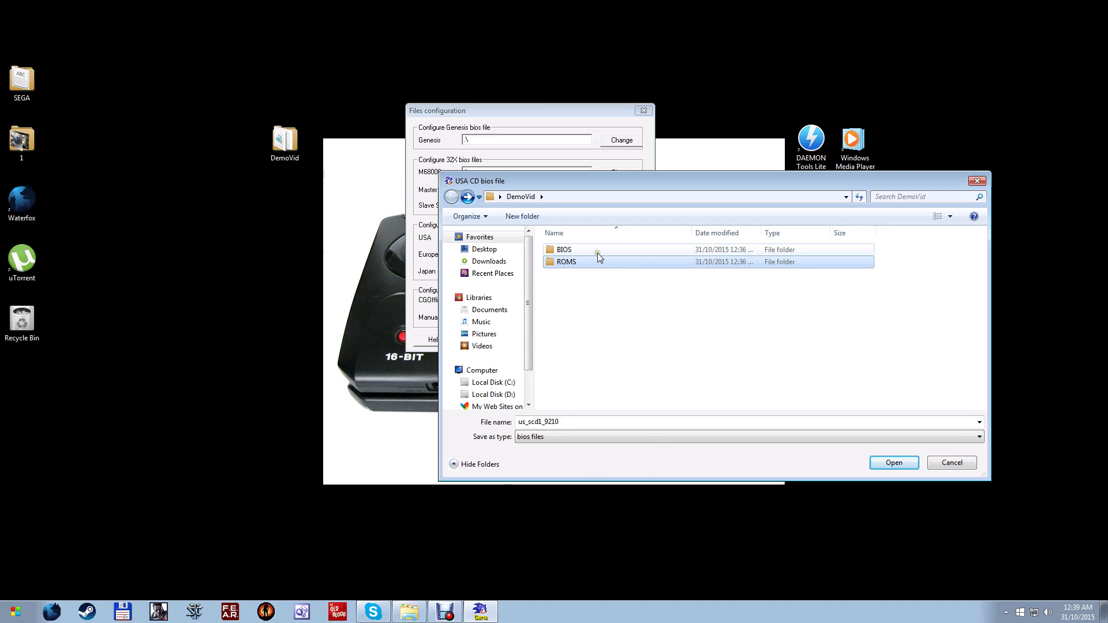
# Set the SEGA CD USA BIOS to SegaCD Model 2 BIOS V2.00W (U) (Jun 1993).bin from the BIOS folder
pyautogui.doubleClick(597, 253)
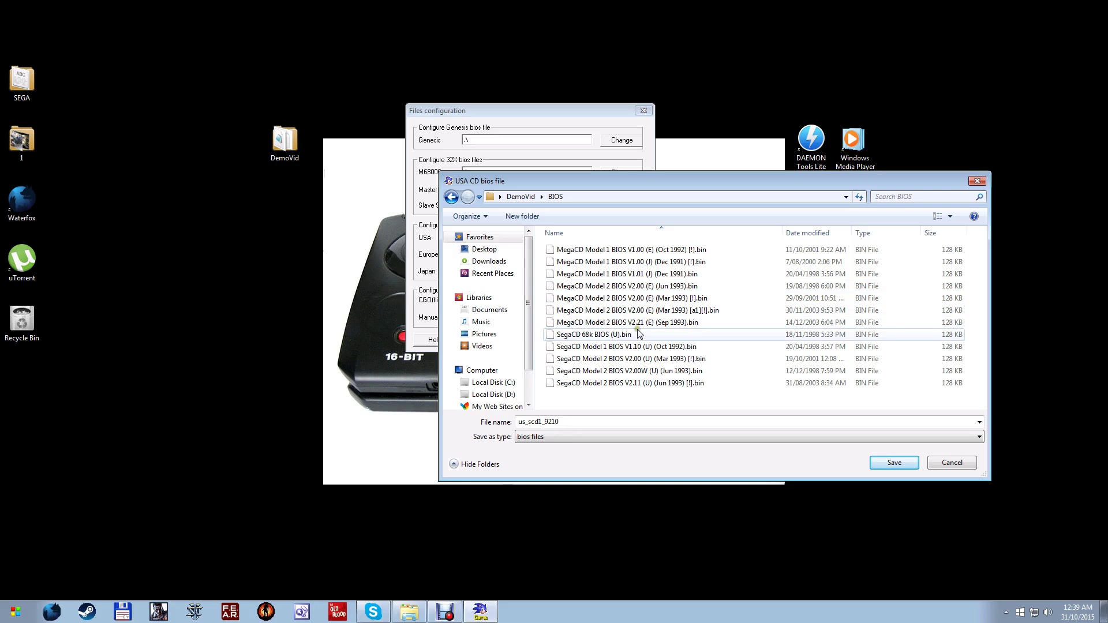
pyautogui.moveTo(799, 181); pyautogui.dragTo(702, 151)
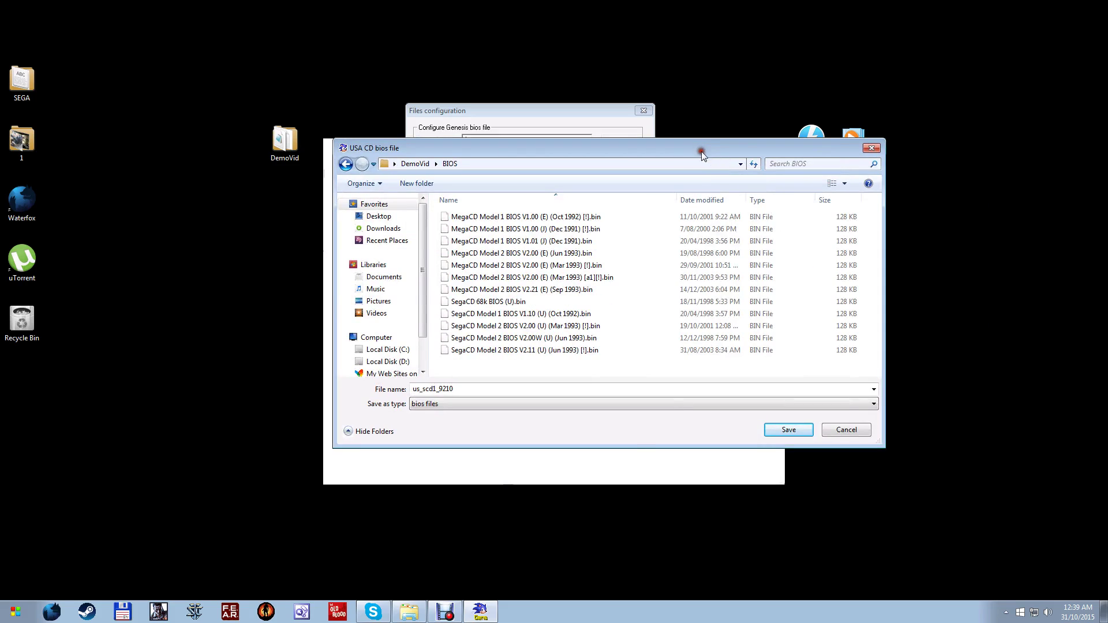
pyautogui.click(548, 314)
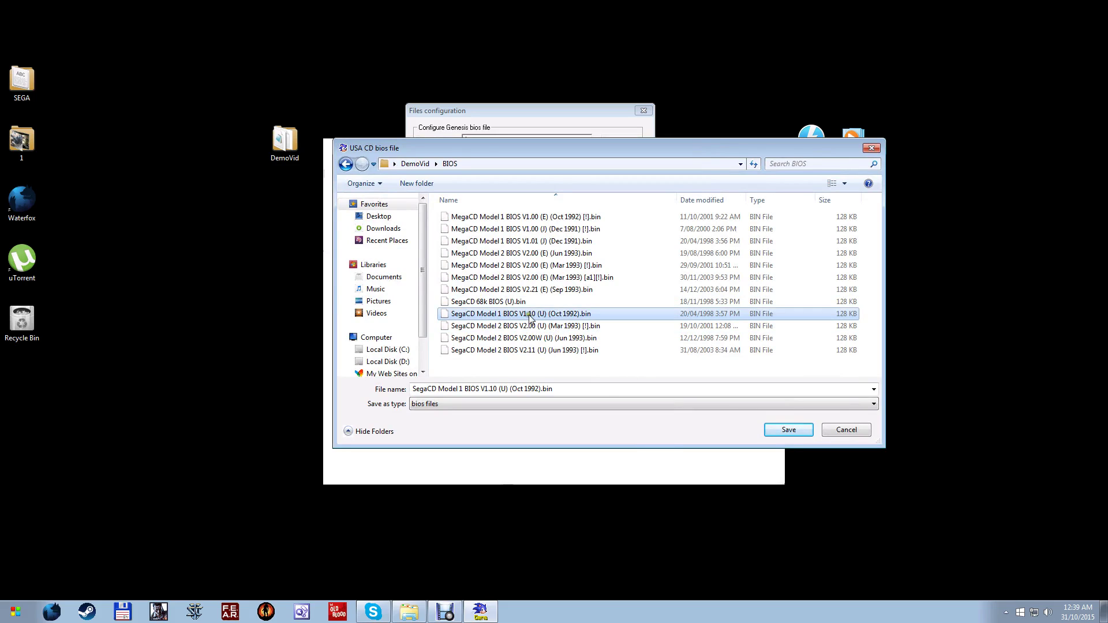
pyautogui.click(543, 341)
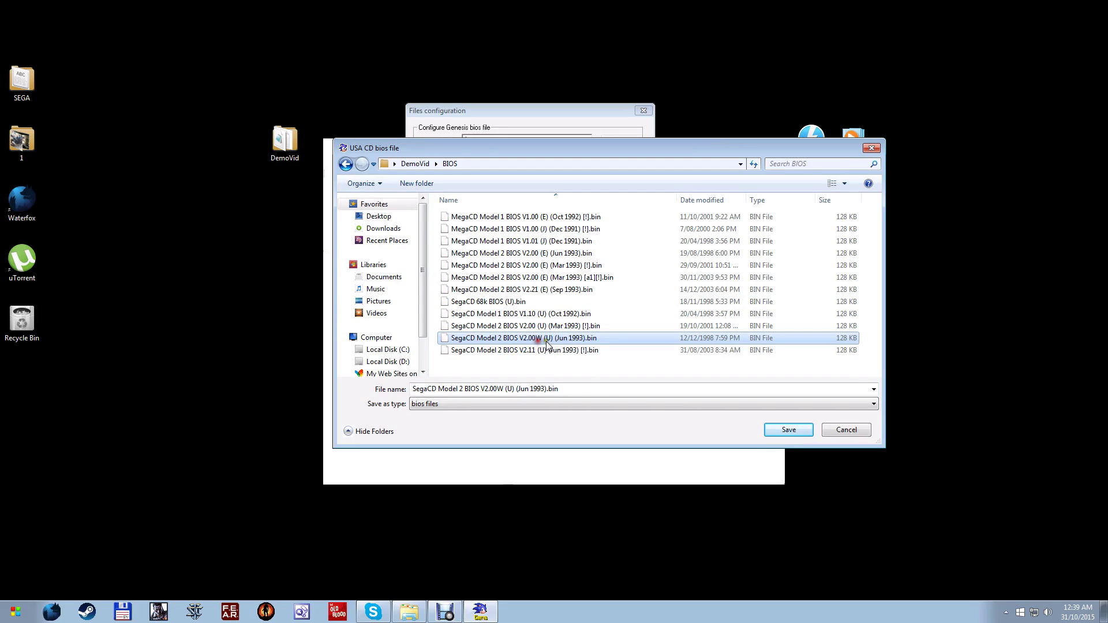
pyautogui.click(584, 326)
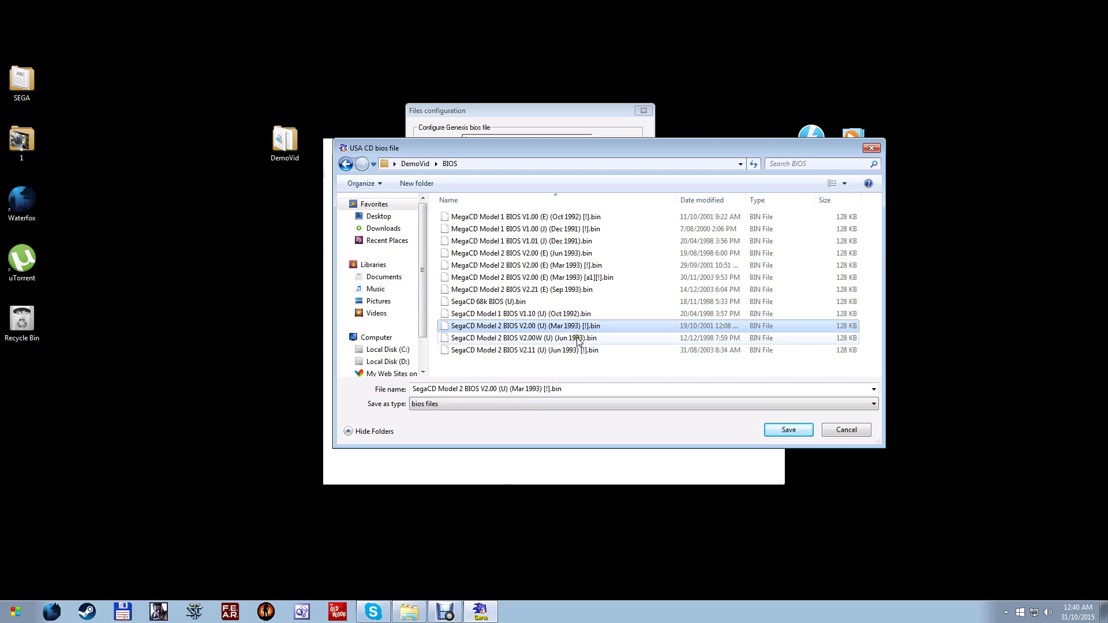
pyautogui.click(545, 339)
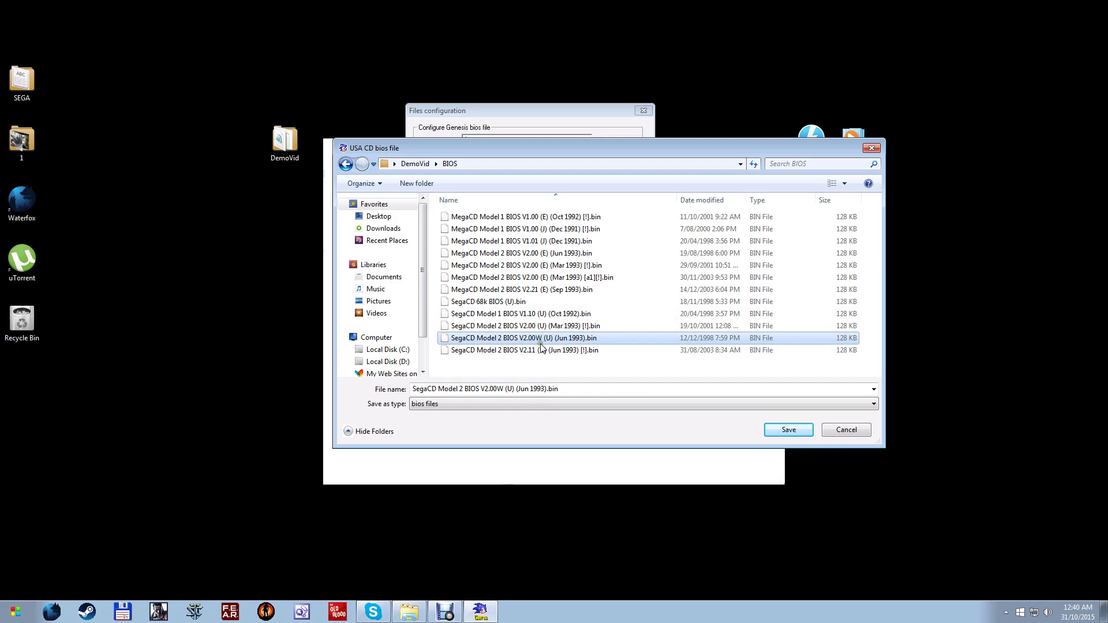
pyautogui.doubleClick(546, 338)
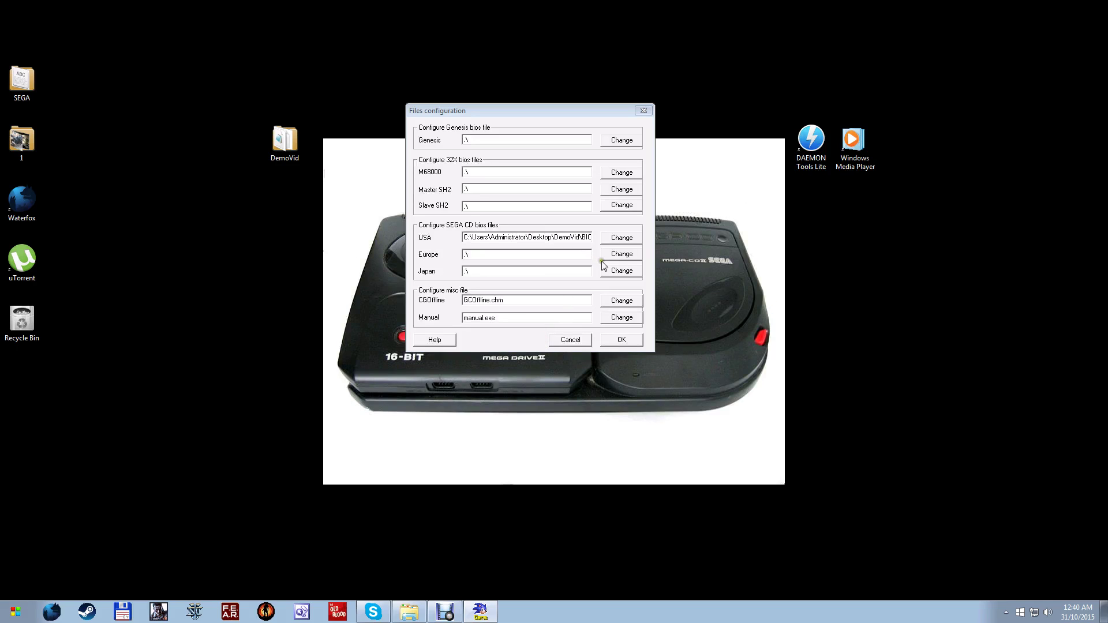
# Set the SEGA CD Europe BIOS to a MegaCD Model 2 BIOS V2.00 (E) file from the BIOS folder
pyautogui.click(601, 258)
pyautogui.doubleClick(489, 229)
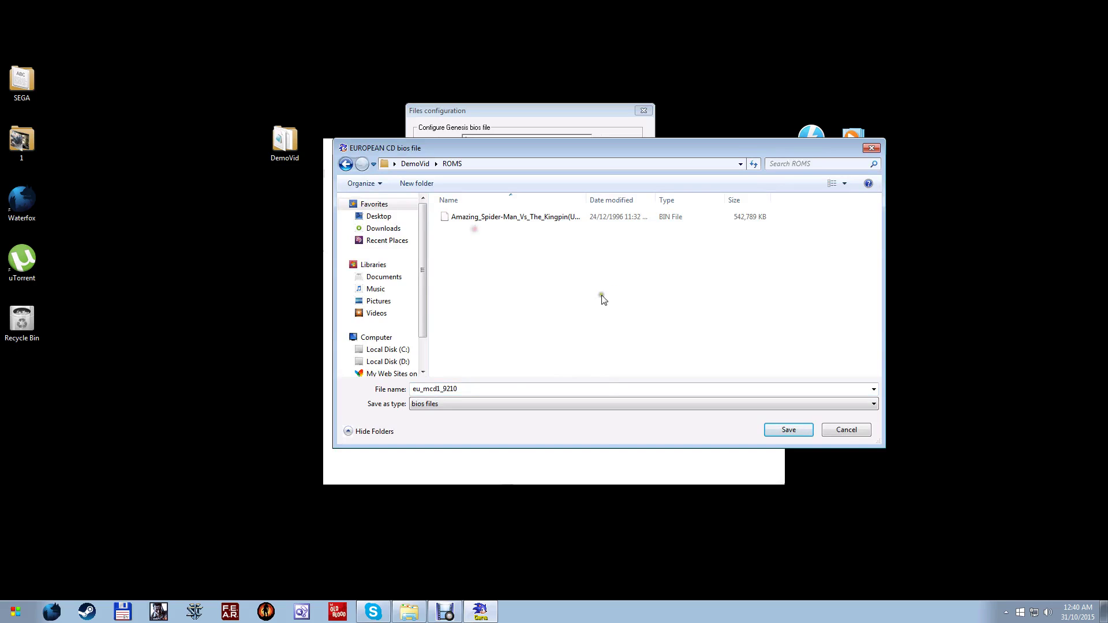
pyautogui.click(871, 148)
pyautogui.click(624, 255)
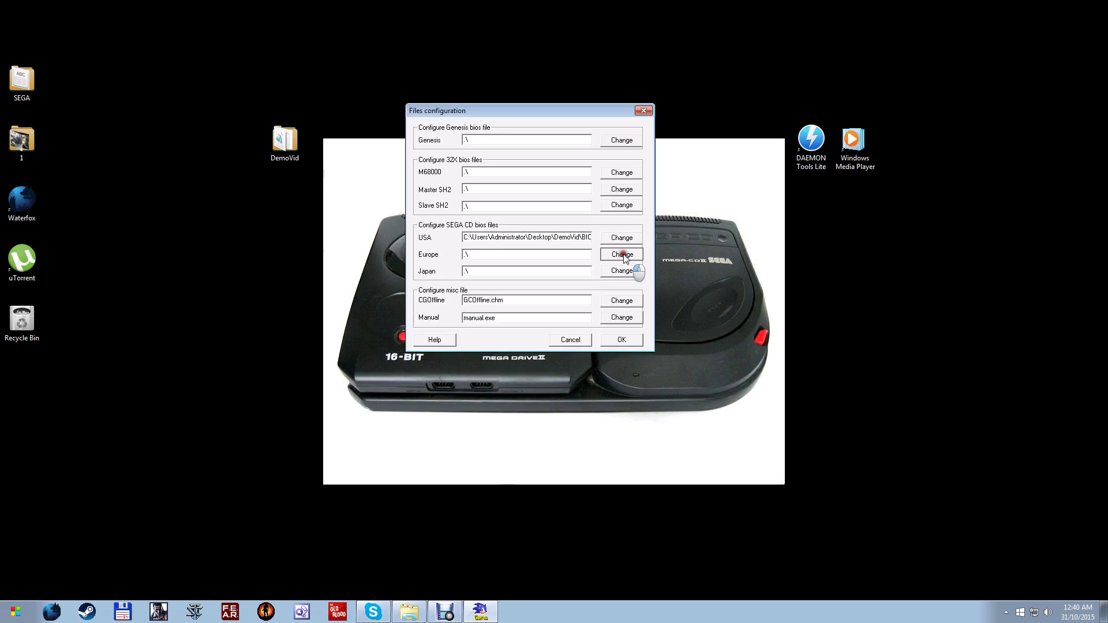
pyautogui.doubleClick(474, 217)
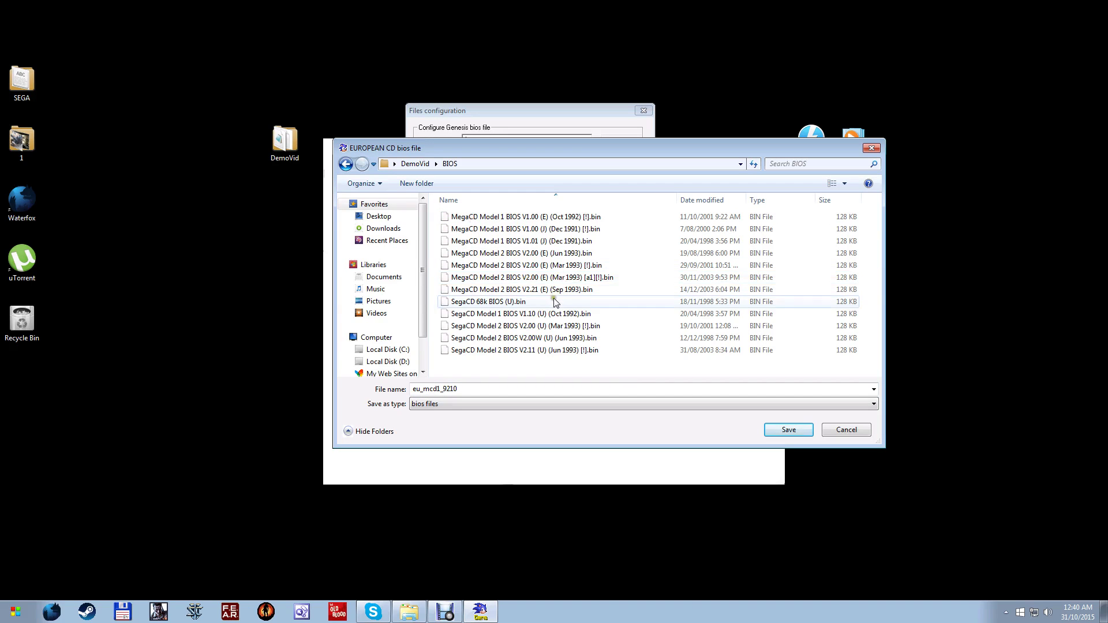
pyautogui.click(536, 255)
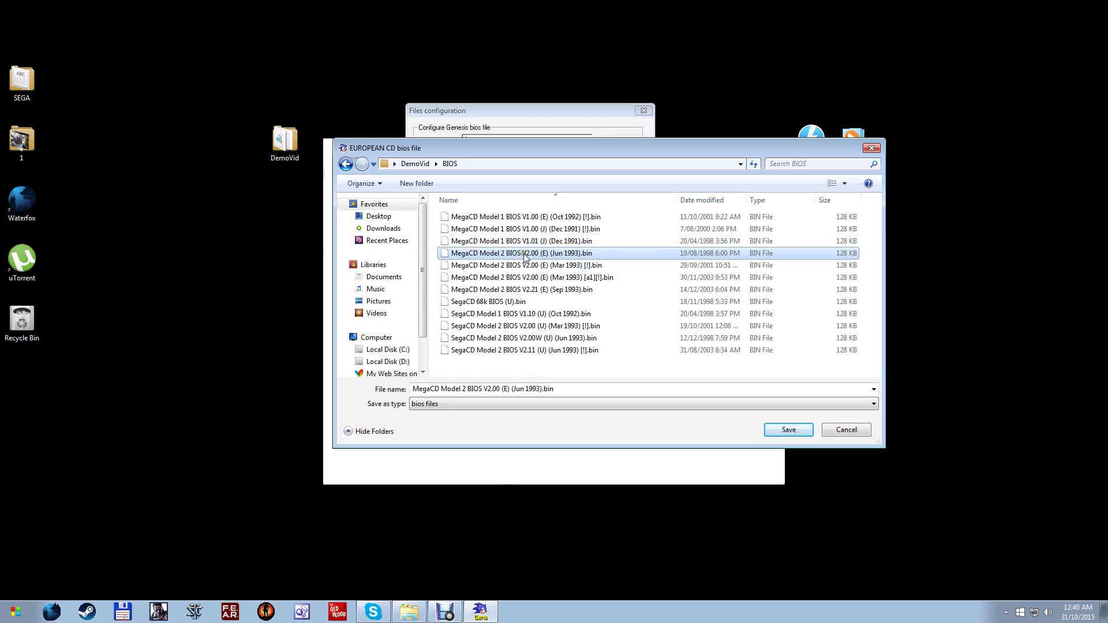
pyautogui.doubleClick(535, 264)
# Set the SEGA CD Japan BIOS to MegaCD Model 1 BIOS V1.01 (J) (Dec 1991).bin from the BIOS folder
pyautogui.click(611, 269)
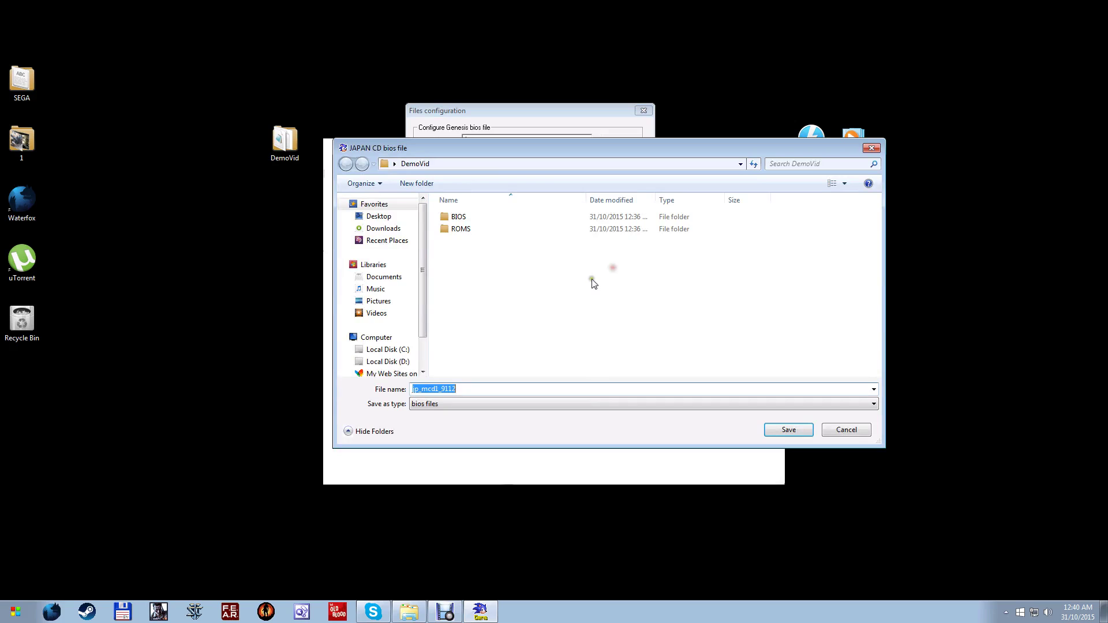
pyautogui.doubleClick(459, 217)
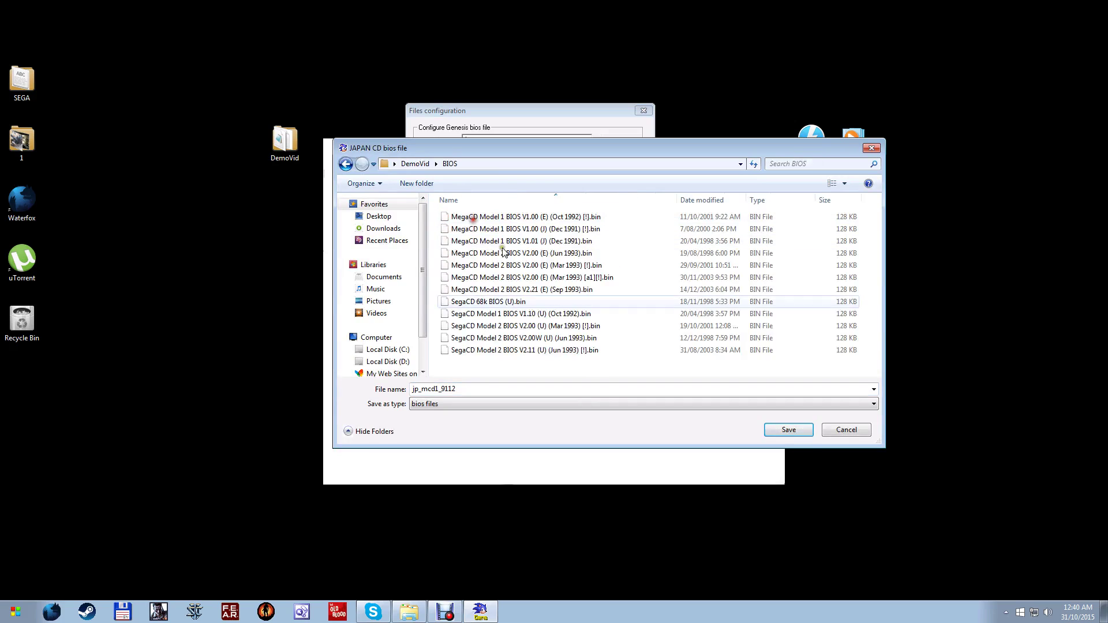
pyautogui.click(568, 230)
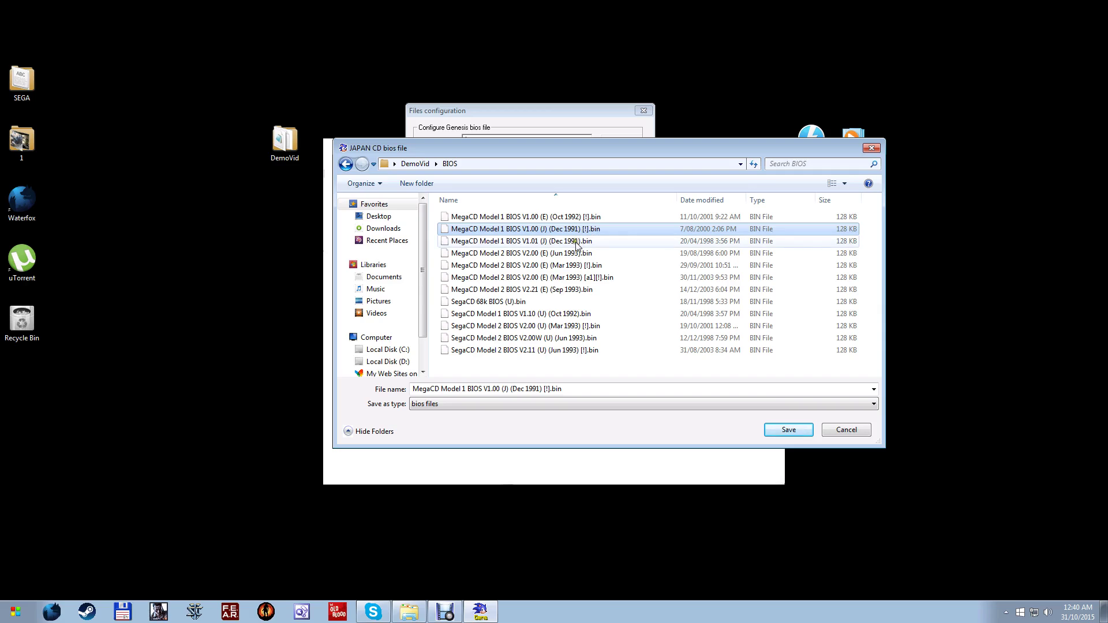
pyautogui.click(576, 243)
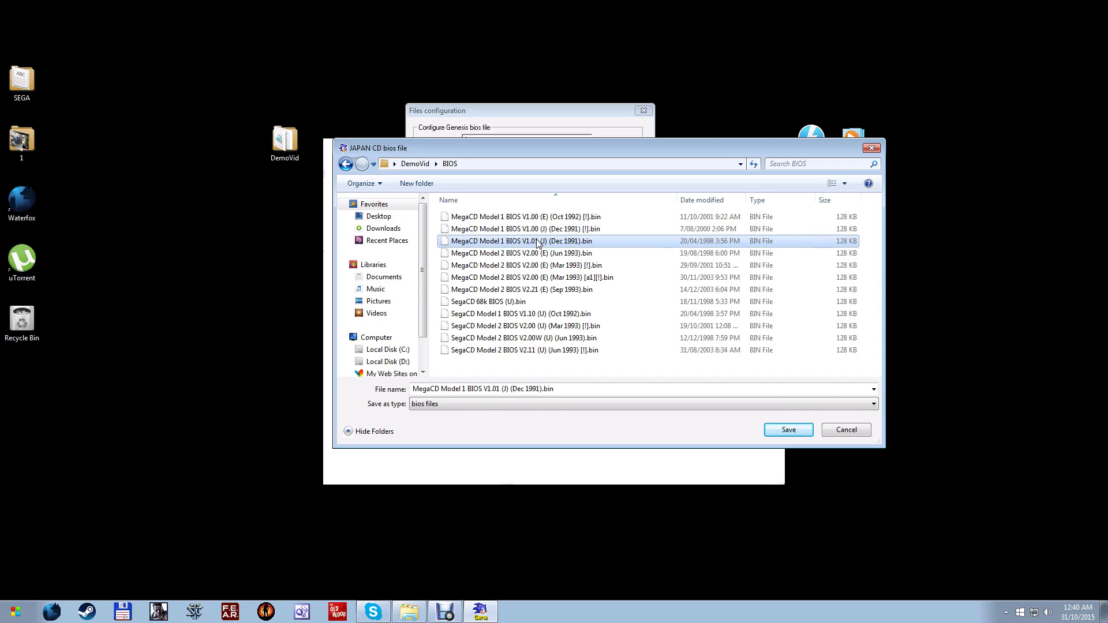
pyautogui.doubleClick(537, 243)
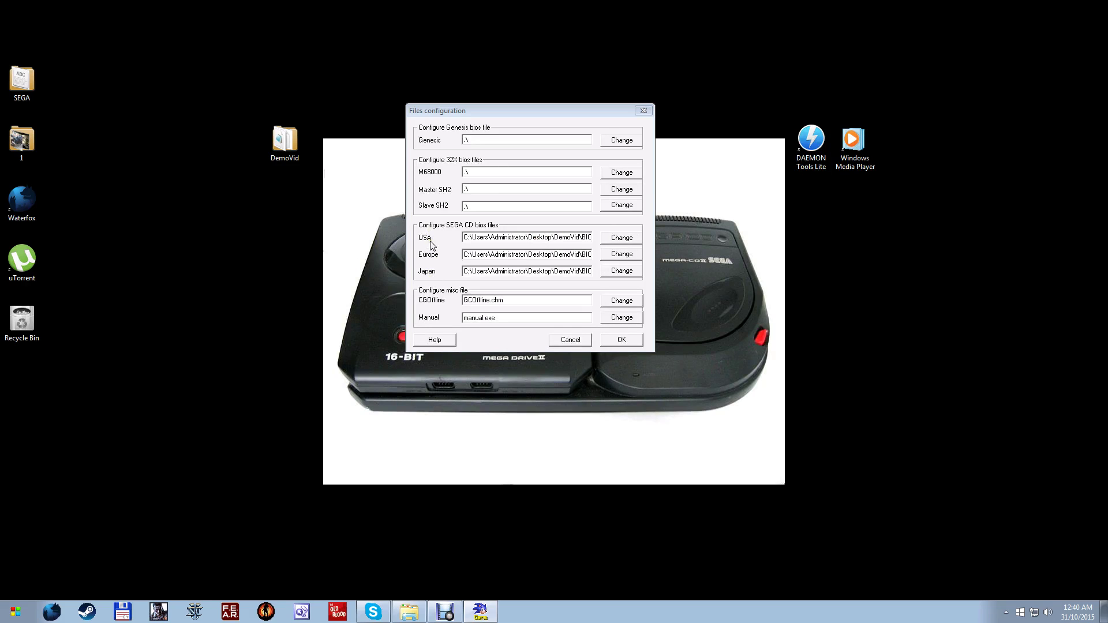
# Look over the game files in DemoVid's ROMS folder, then return to the BIOS files configuration
pyautogui.click(518, 237)
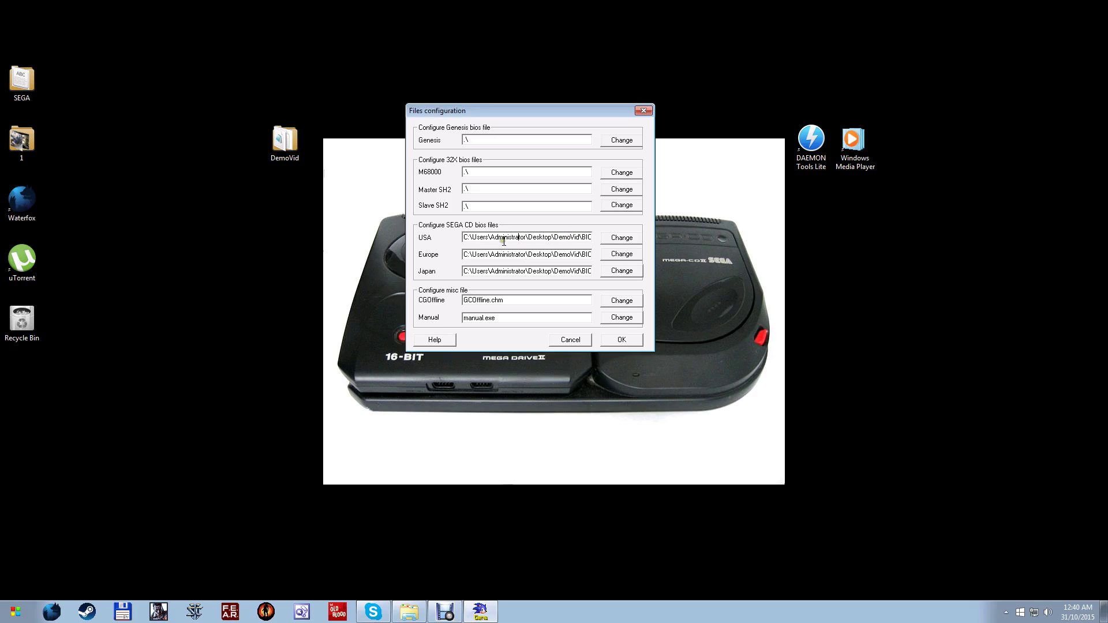
pyautogui.doubleClick(305, 156)
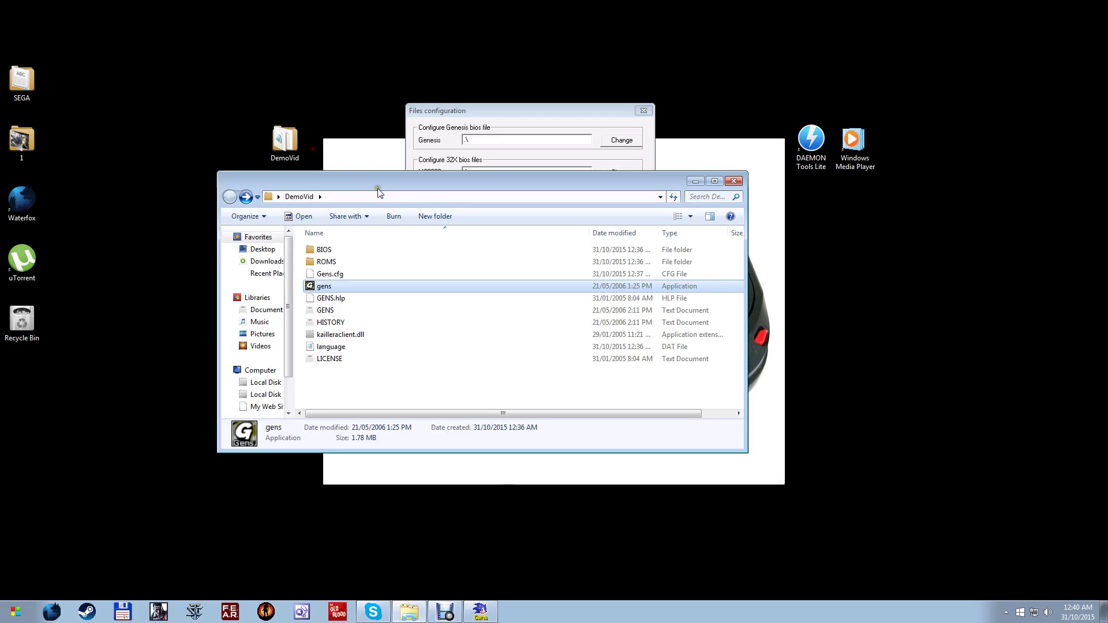
pyautogui.doubleClick(341, 261)
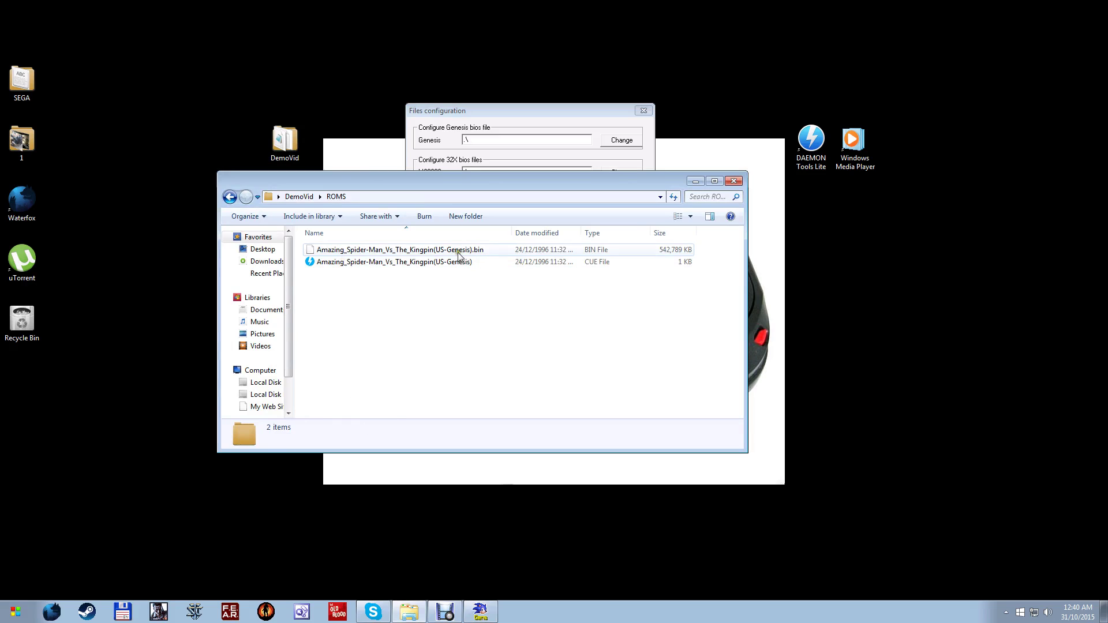
pyautogui.click(694, 181)
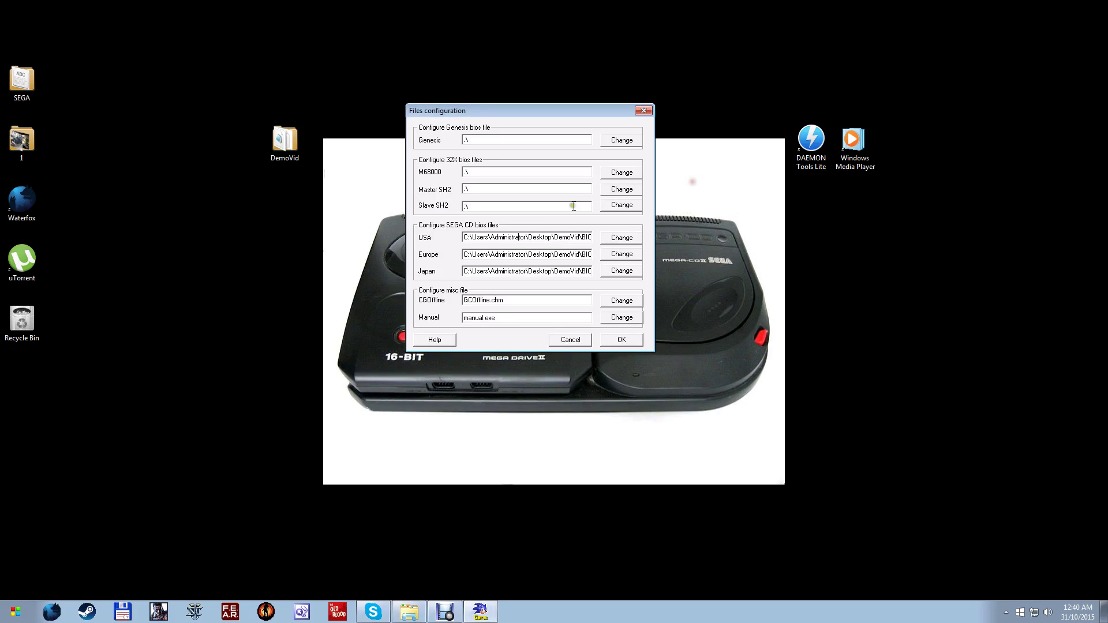
# Save the BIOS files configuration and start the Amazing_Spider-Man_Vs_The_Kingpin ROM up to the game's title screen
pyautogui.click(615, 338)
pyautogui.click(448, 165)
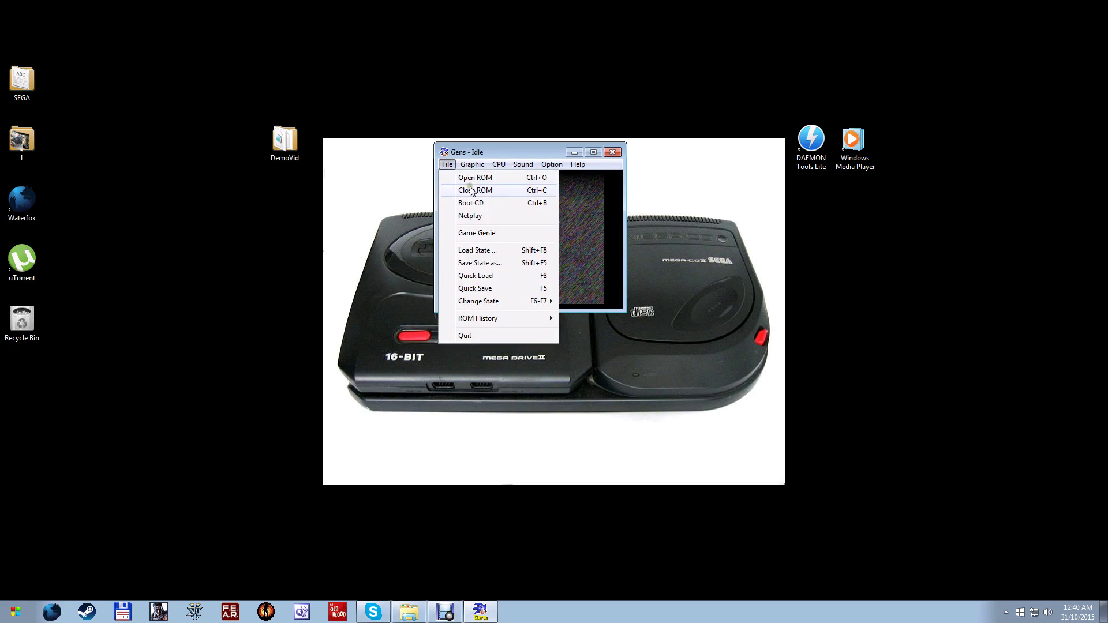
pyautogui.click(469, 179)
pyautogui.doubleClick(513, 218)
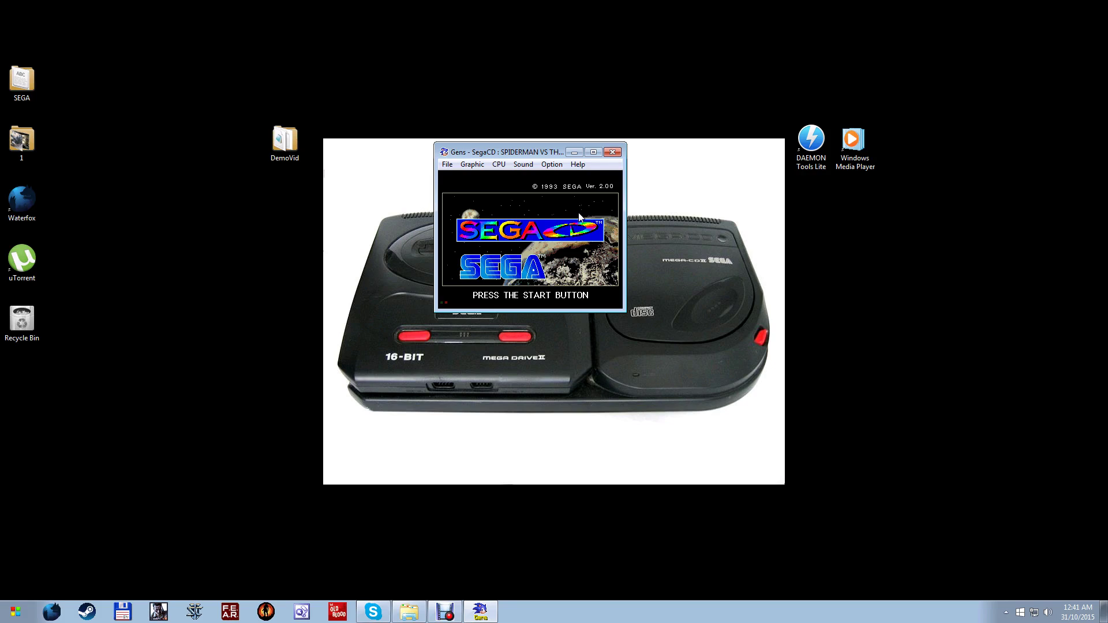
pyautogui.press('Return')
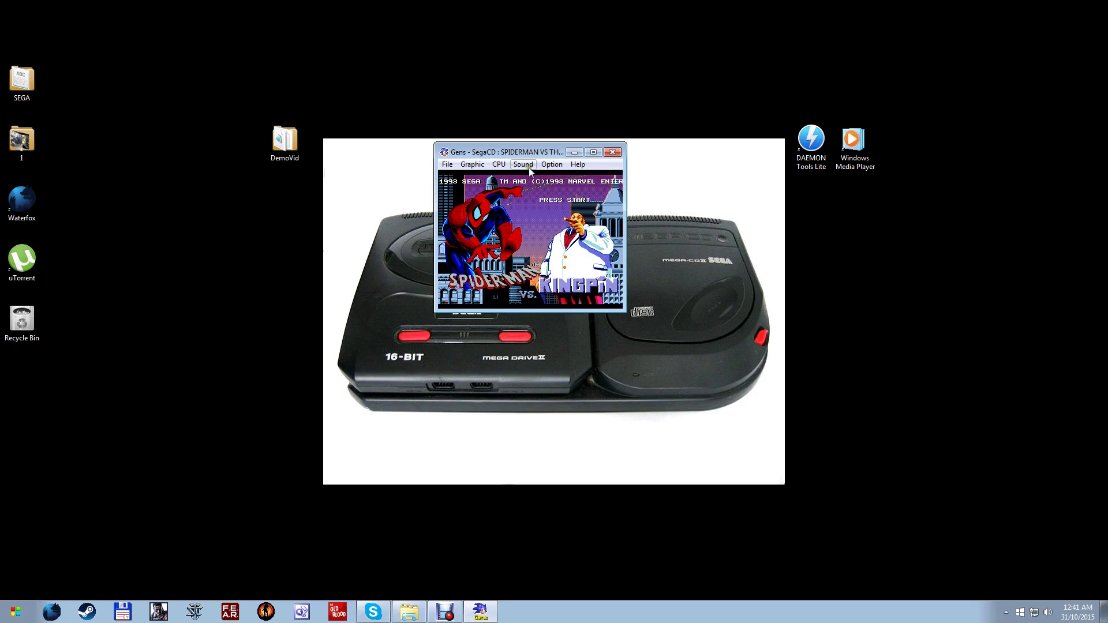
# Review the BIN and CUE files of the Spider-Man game in the ROMS folder and minimise that folder window
pyautogui.click(409, 612)
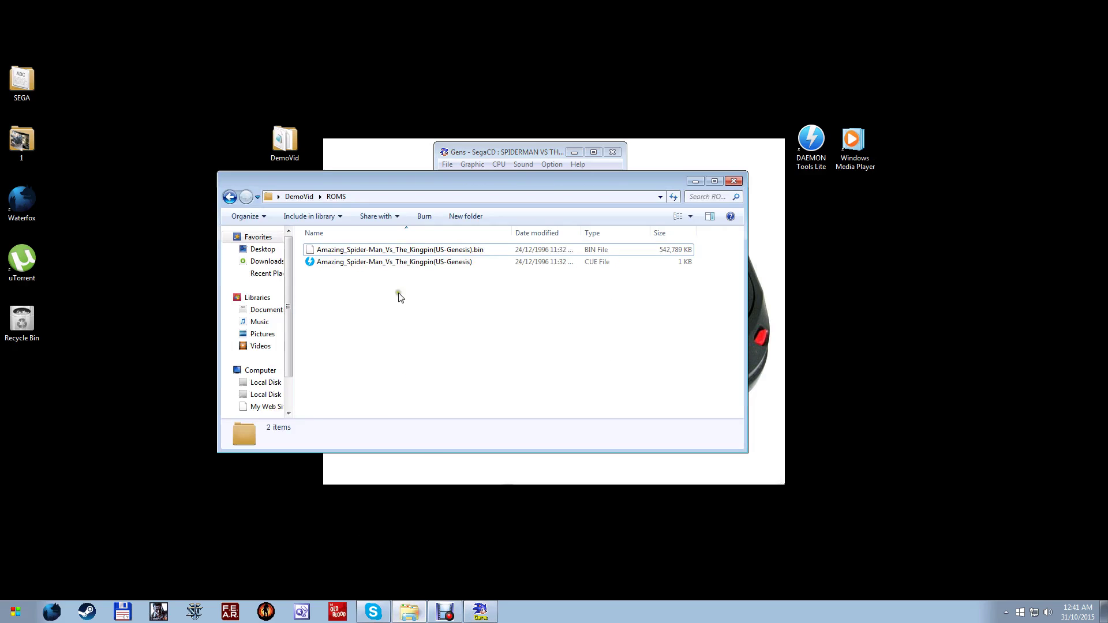
pyautogui.click(339, 261)
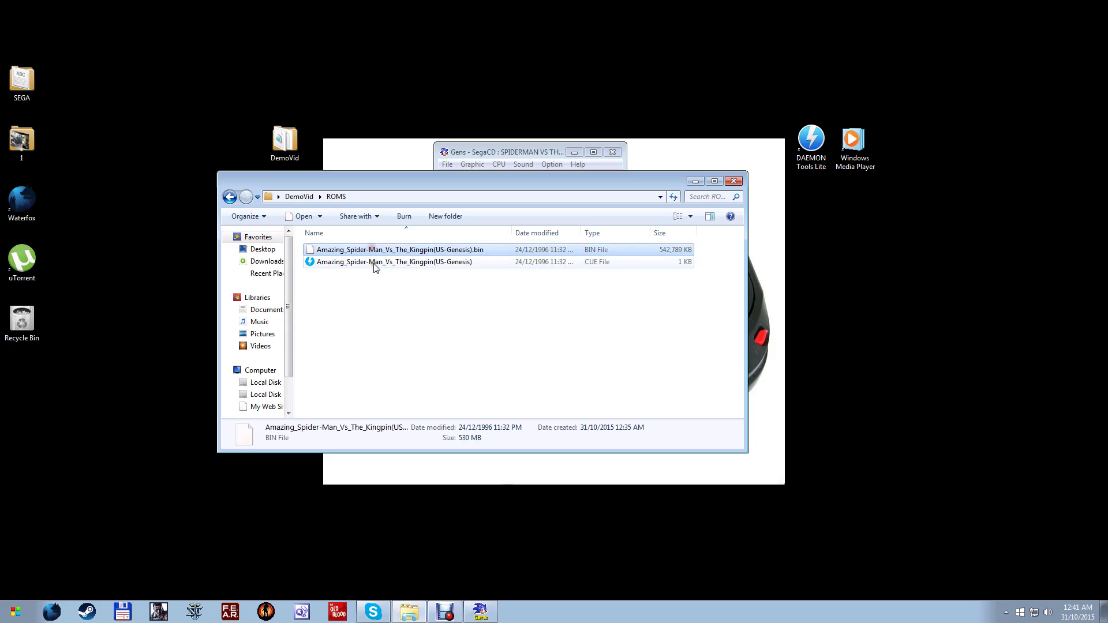
pyautogui.click(695, 180)
# Examine the emulator's Sega CD SRAM Size and Current CD Drive options
pyautogui.click(545, 165)
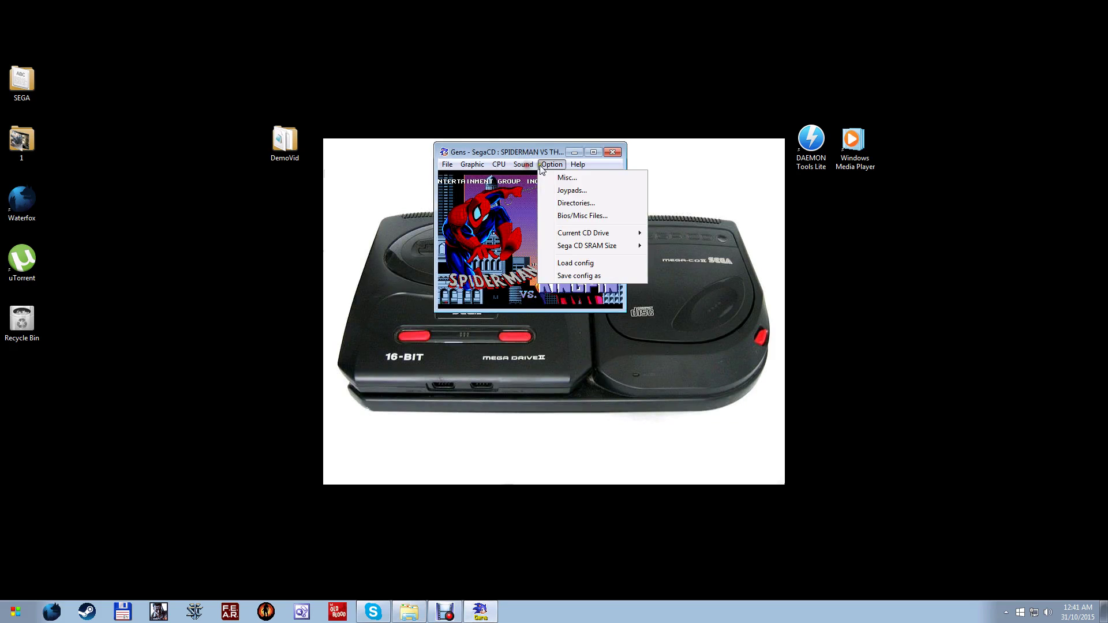
pyautogui.moveTo(448, 165)
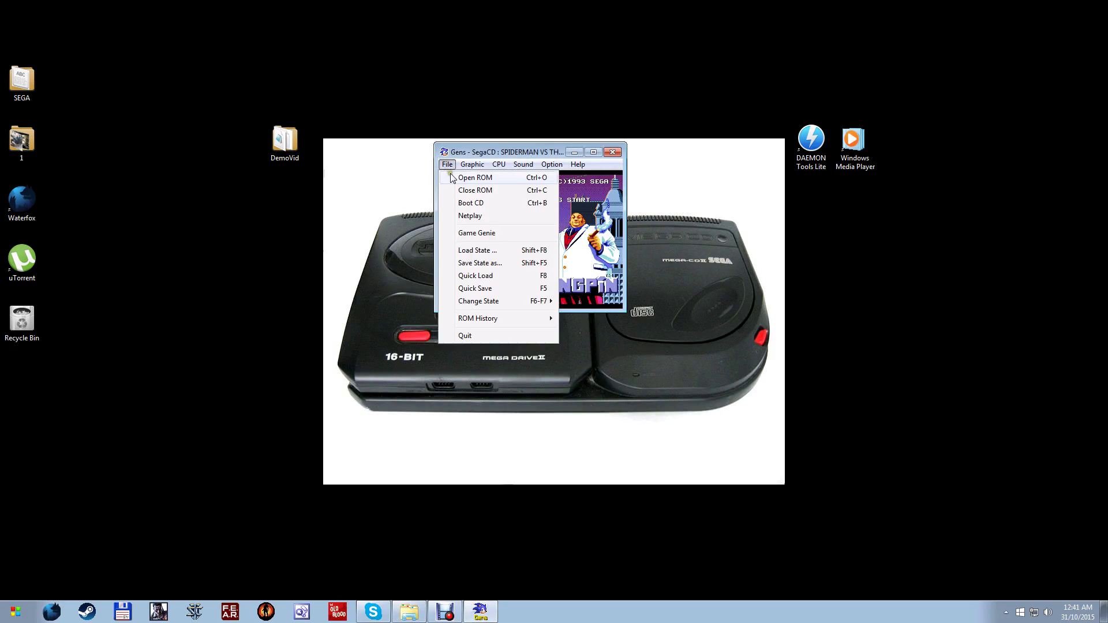
pyautogui.moveTo(541, 167)
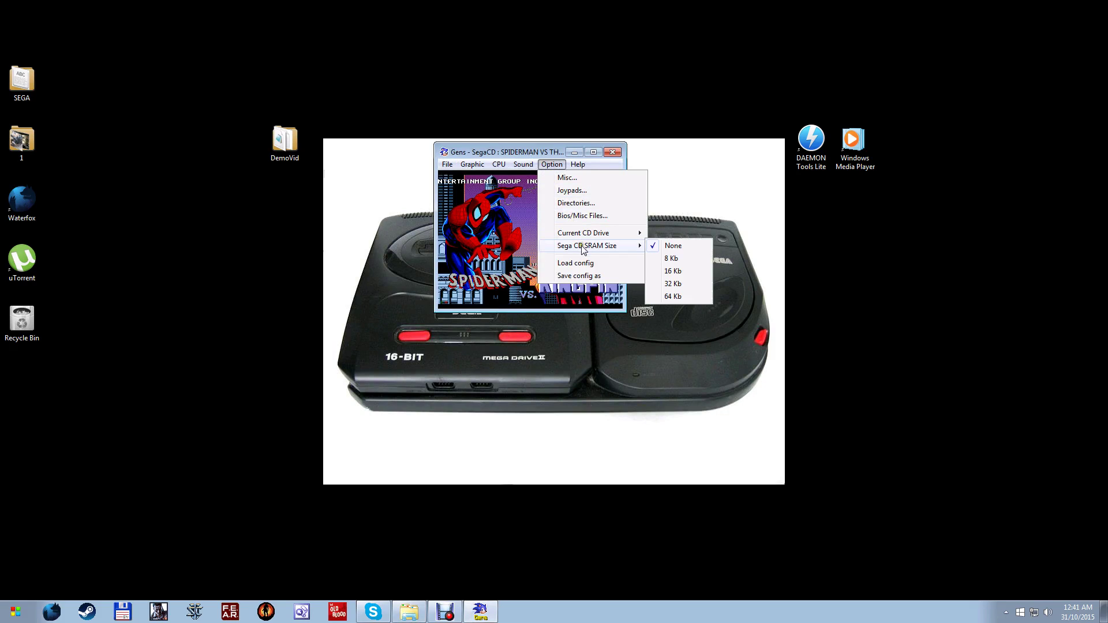
pyautogui.moveTo(589, 234)
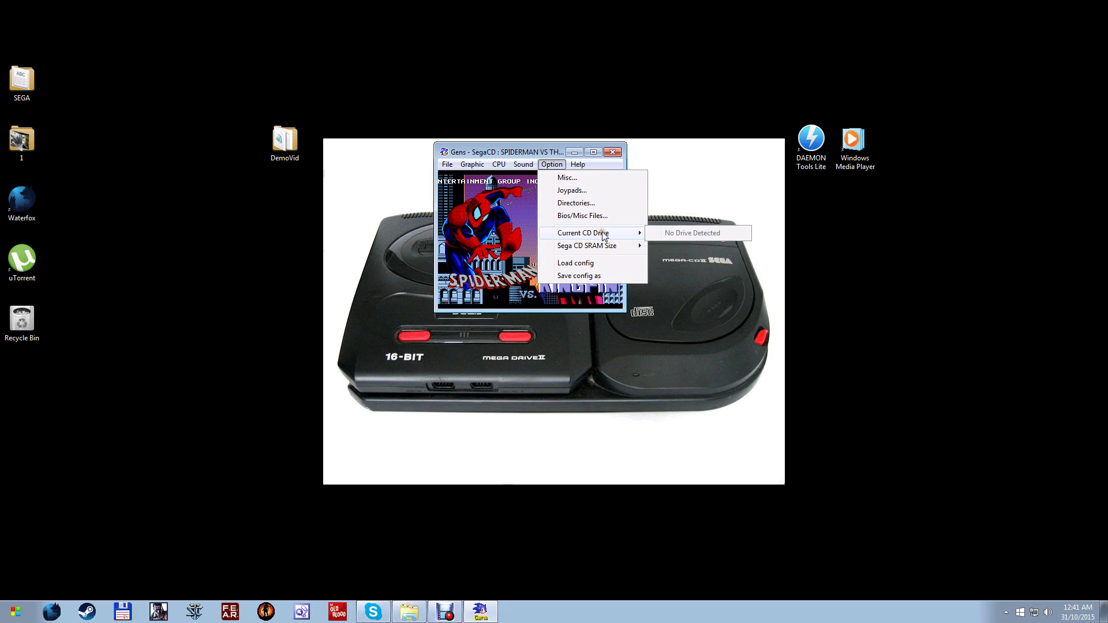
pyautogui.click(472, 145)
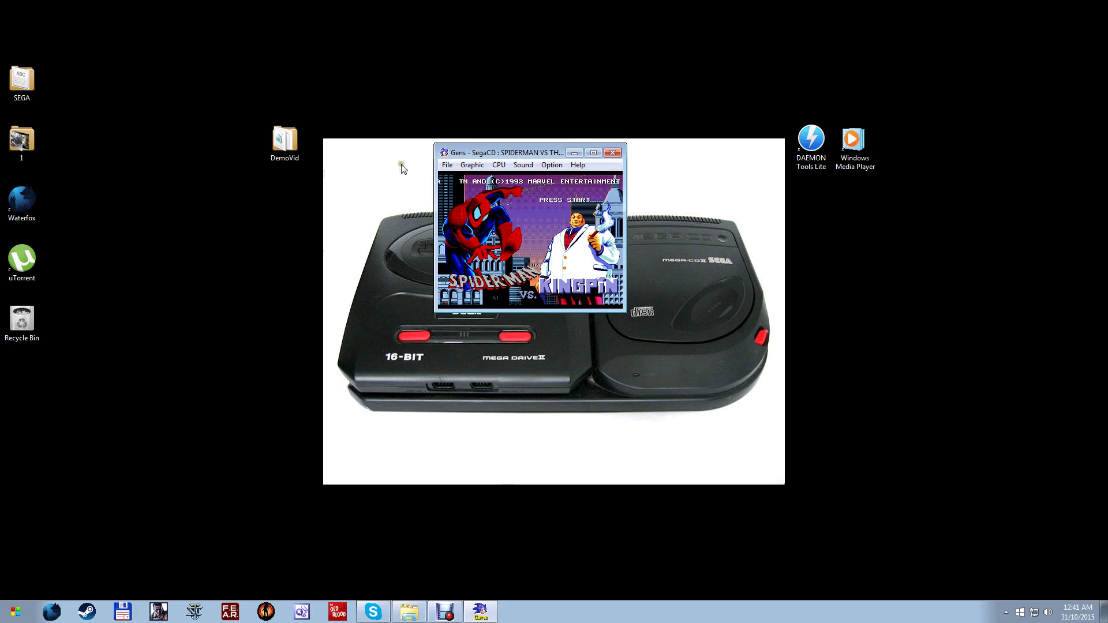
# Close the Gens emulator and launch DAEMON Tools Lite from the desktop
pyautogui.click(613, 152)
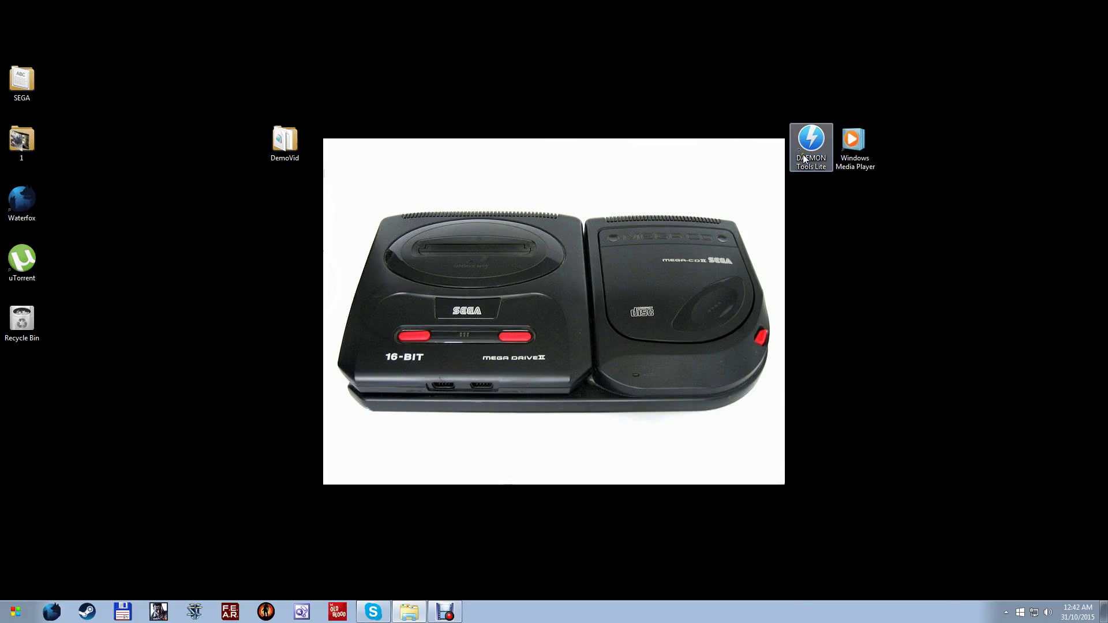
pyautogui.click(826, 145)
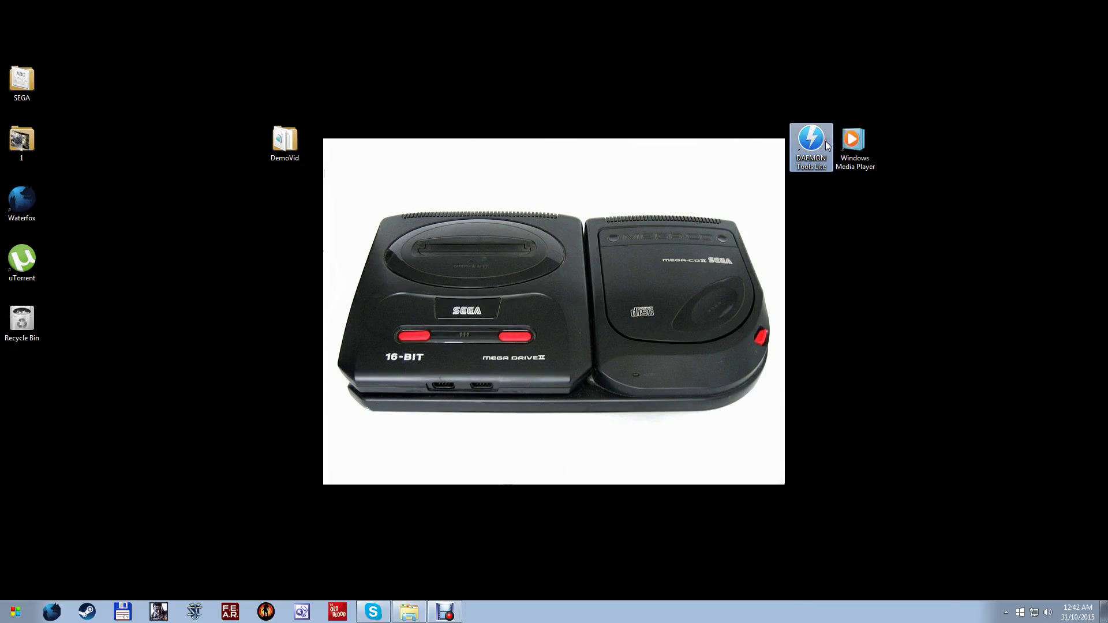
pyautogui.moveTo(816, 108); pyautogui.dragTo(825, 182)
pyautogui.doubleClick(809, 145)
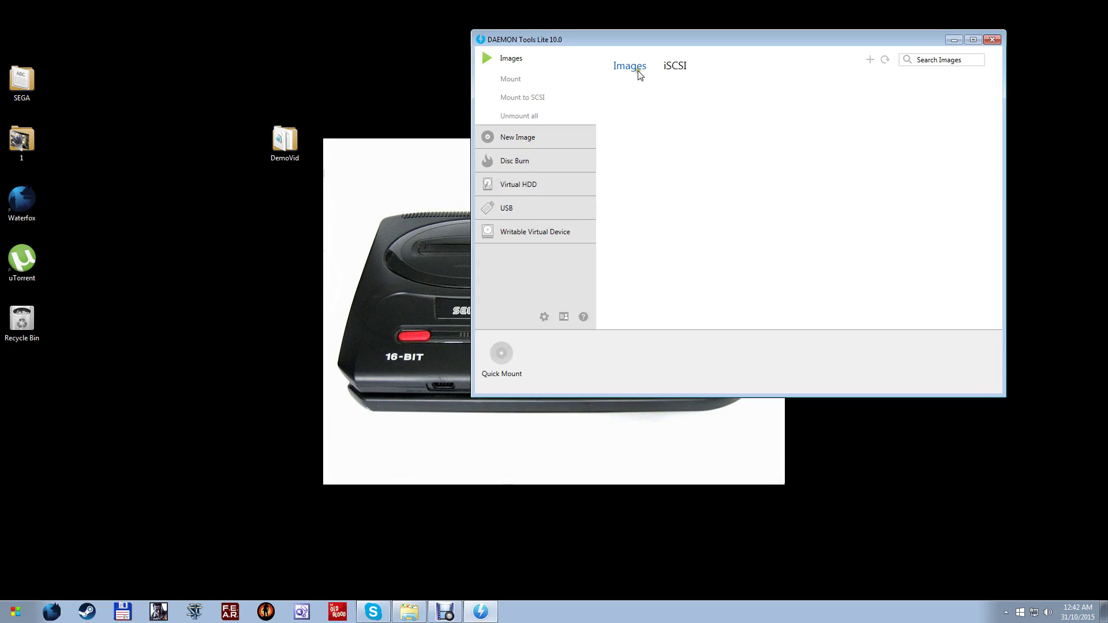
# Quick-mount the Amazing_Spider-Man_Vs_The_Kingpin(US-Genesis) CUE image from the ROMS folder and minimise the media player window
pyautogui.click(505, 357)
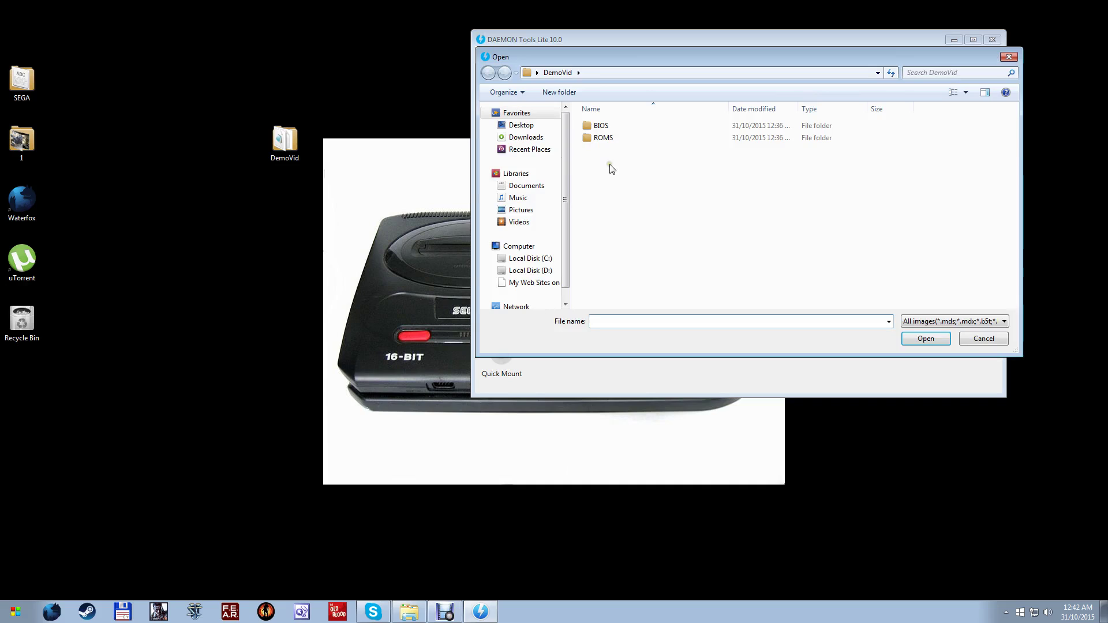
pyautogui.click(617, 125)
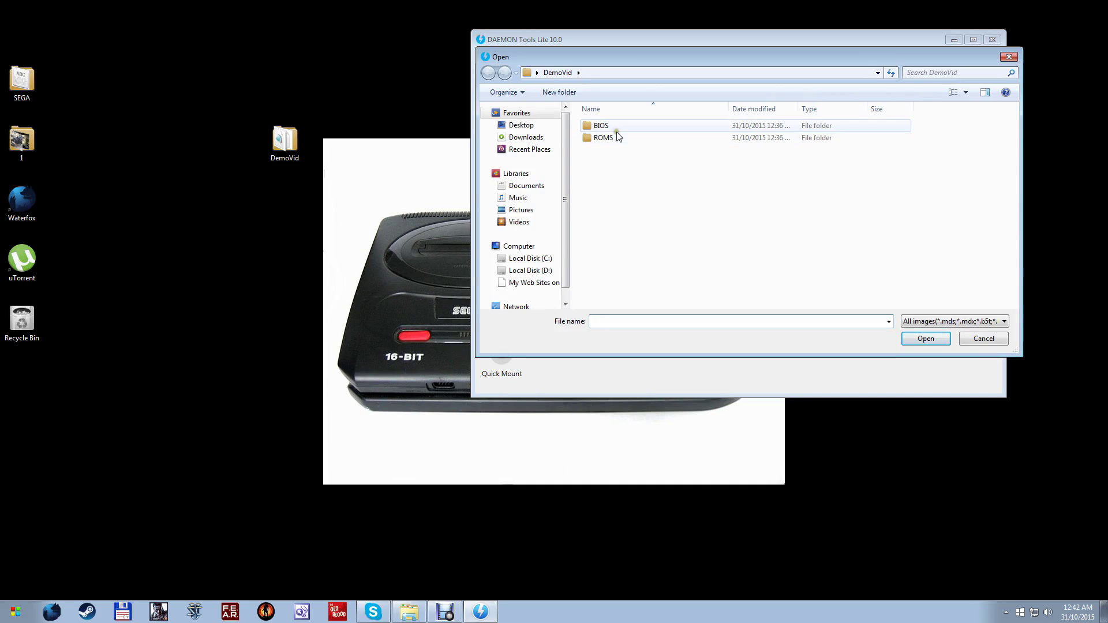
pyautogui.click(617, 139)
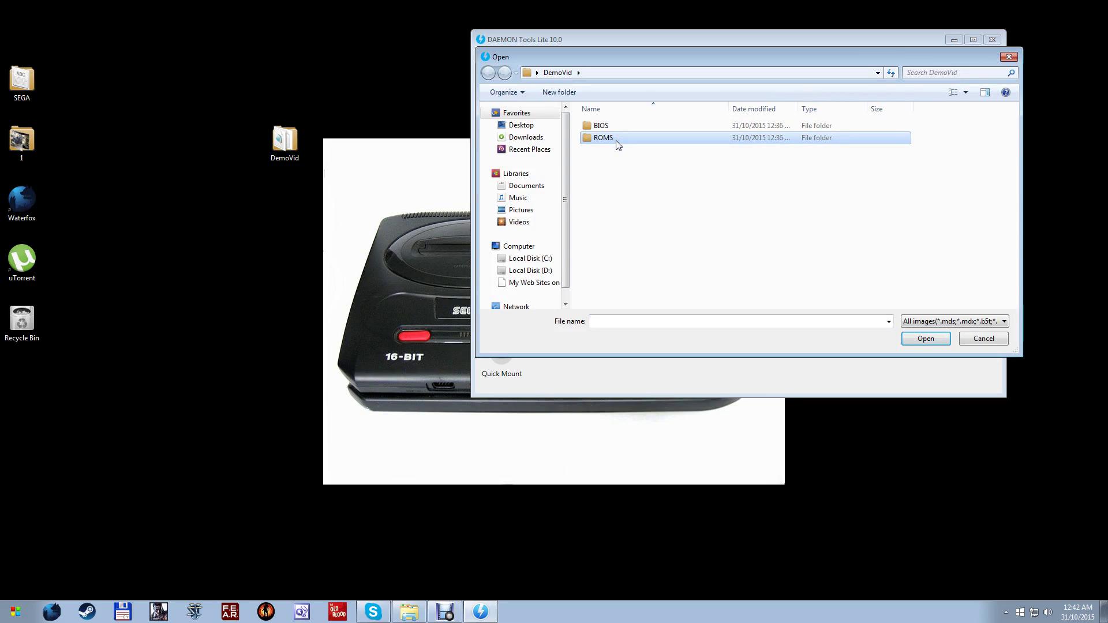
pyautogui.doubleClick(621, 139)
pyautogui.click(623, 127)
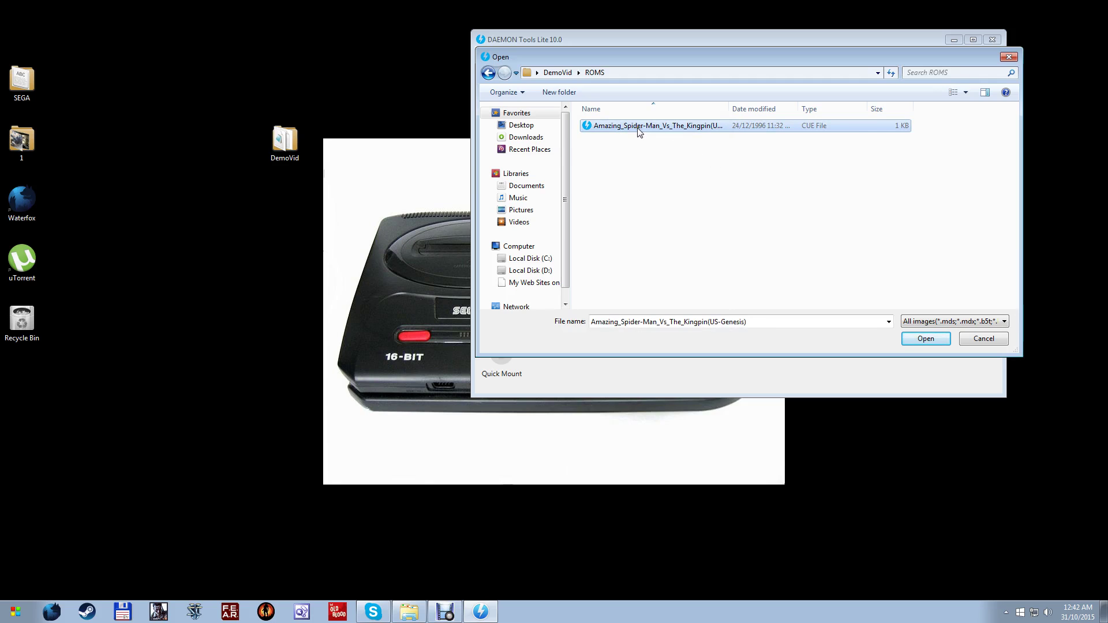
pyautogui.doubleClick(638, 129)
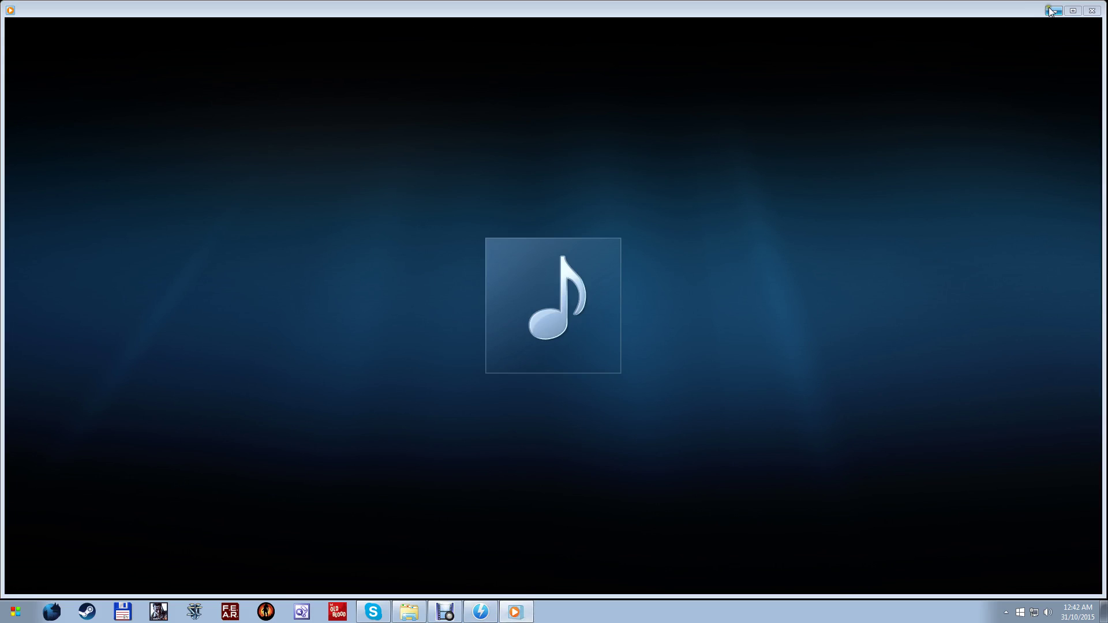
pyautogui.click(1092, 11)
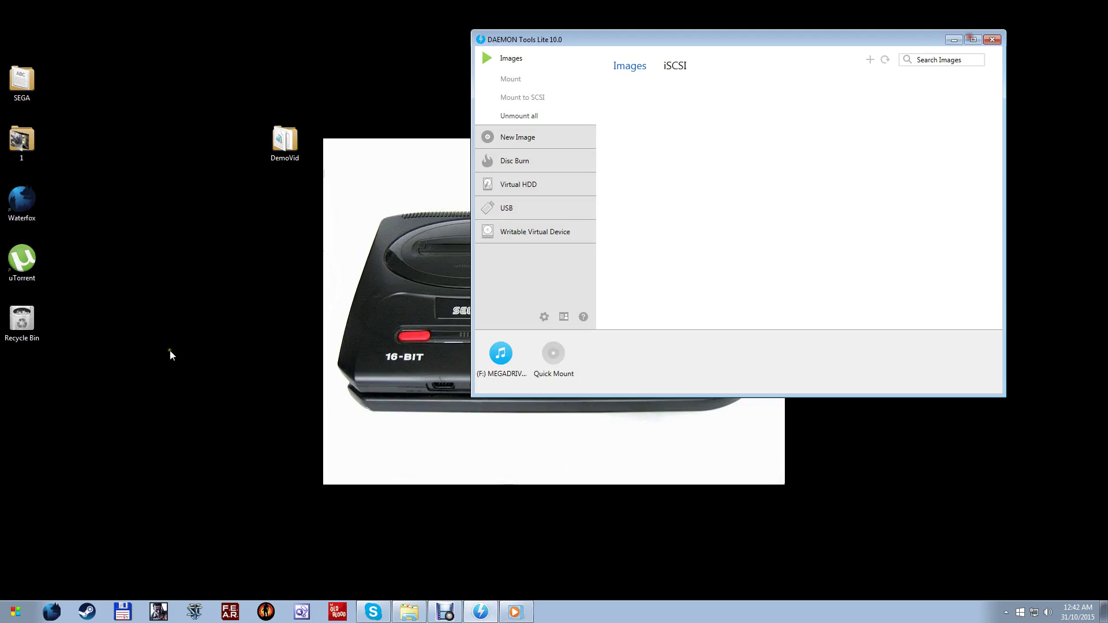
# Minimise DAEMON Tools Lite and select the mounted BD-ROM Drive (F:) MEGADRIVE_GAME_SPECIAL in the Computer window
pyautogui.click(953, 39)
pyautogui.press('super')
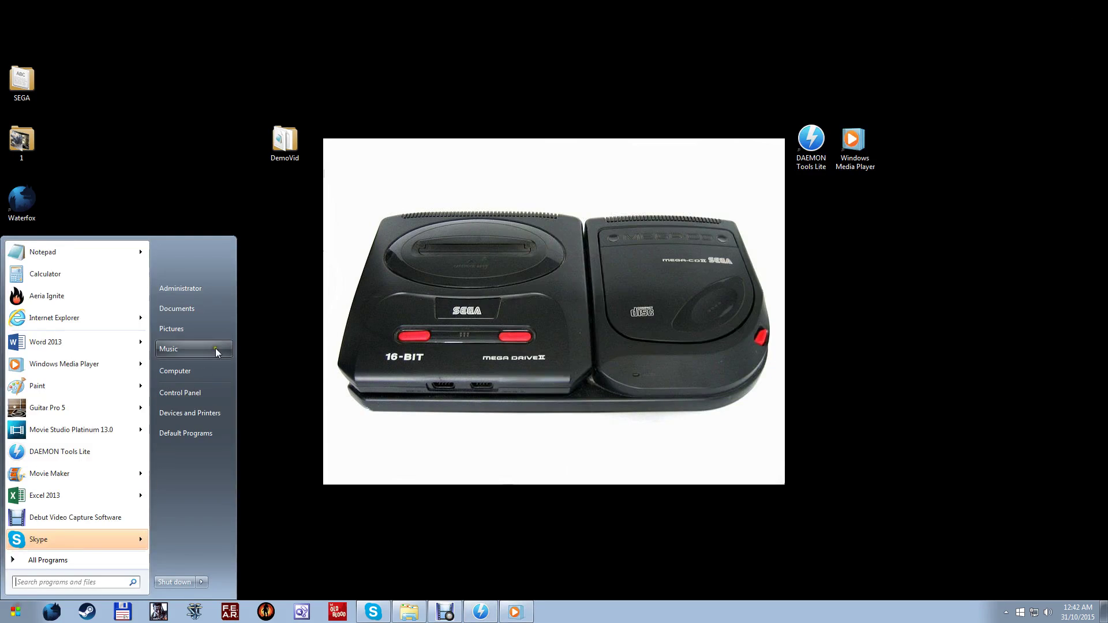
pyautogui.click(200, 374)
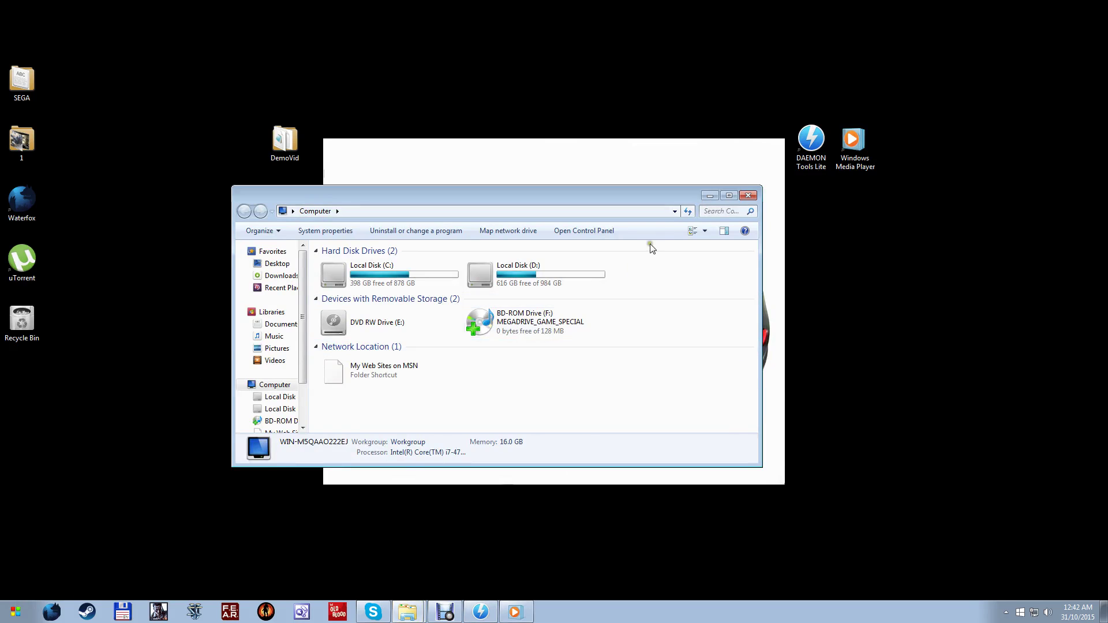
pyautogui.click(543, 322)
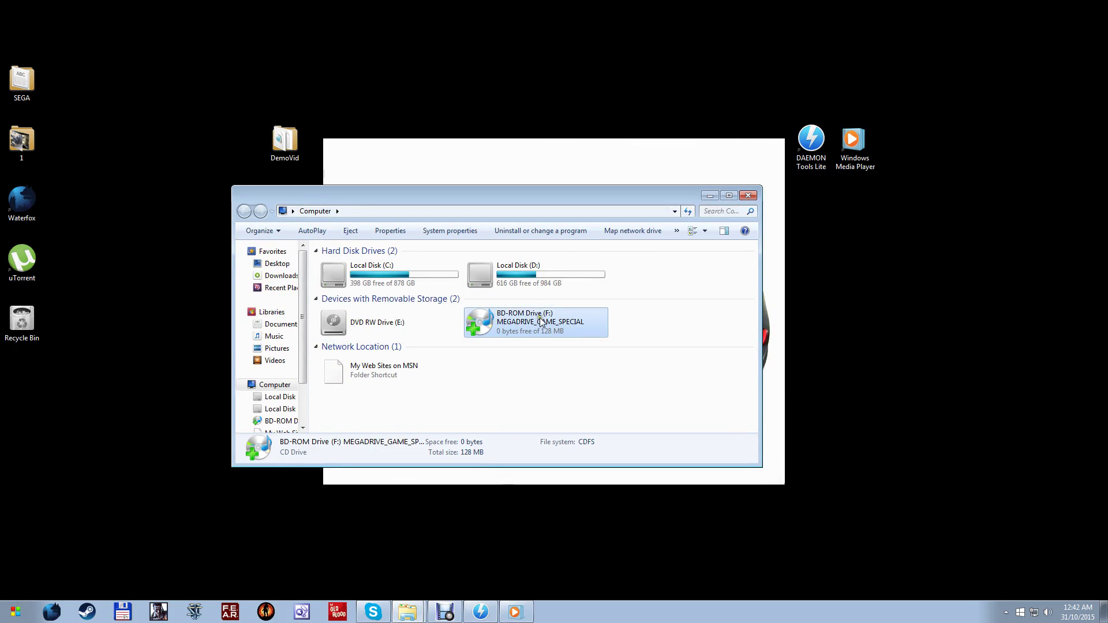
pyautogui.click(516, 611)
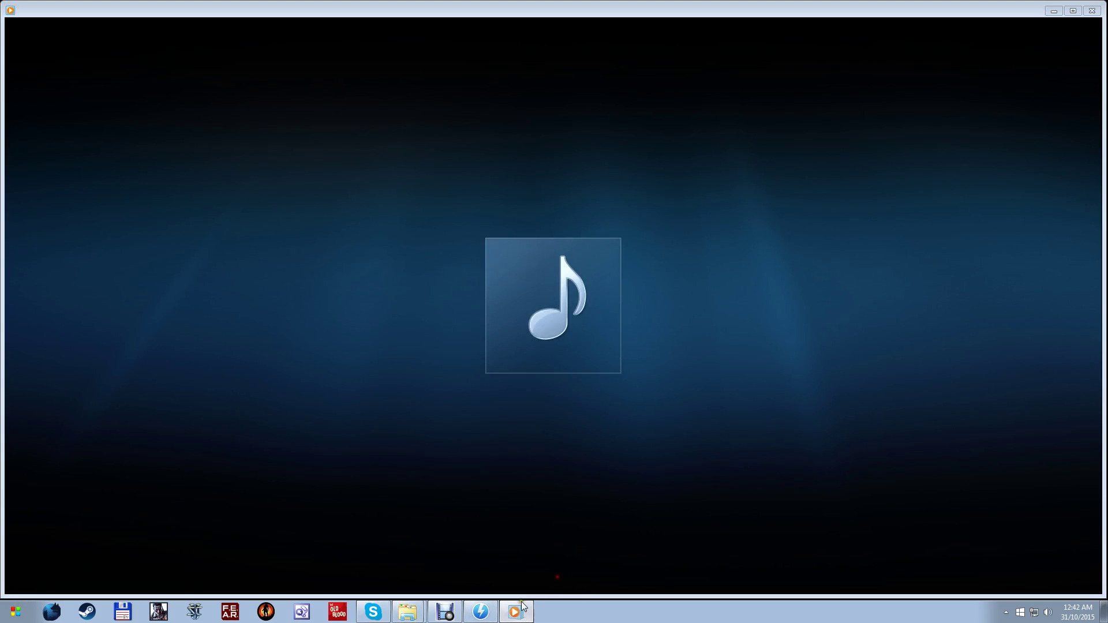
pyautogui.click(515, 611)
pyautogui.click(411, 324)
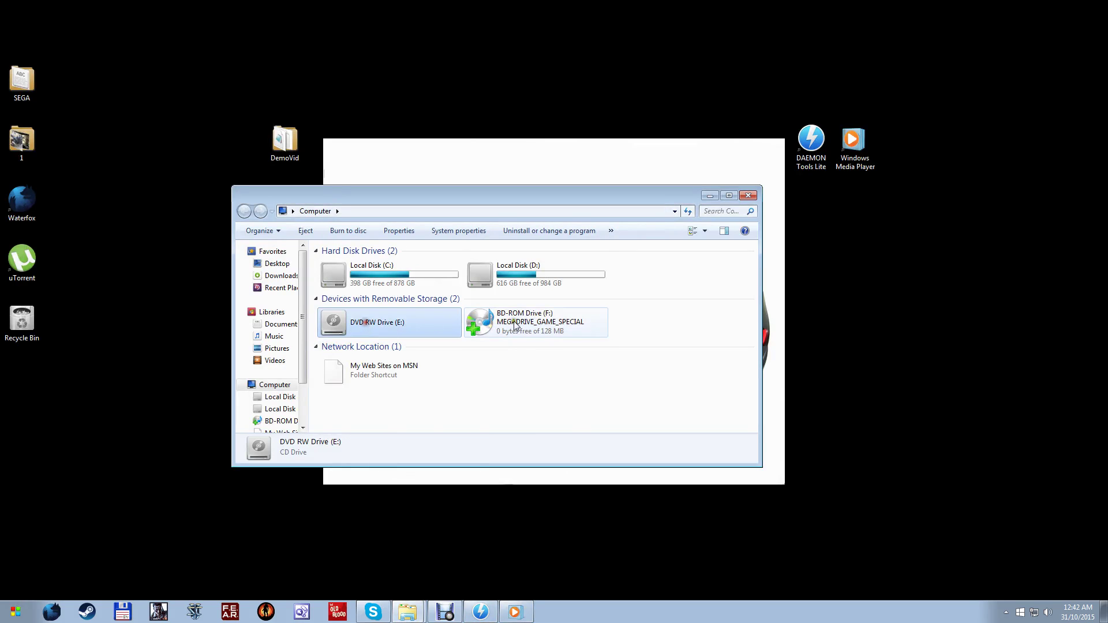
pyautogui.click(517, 324)
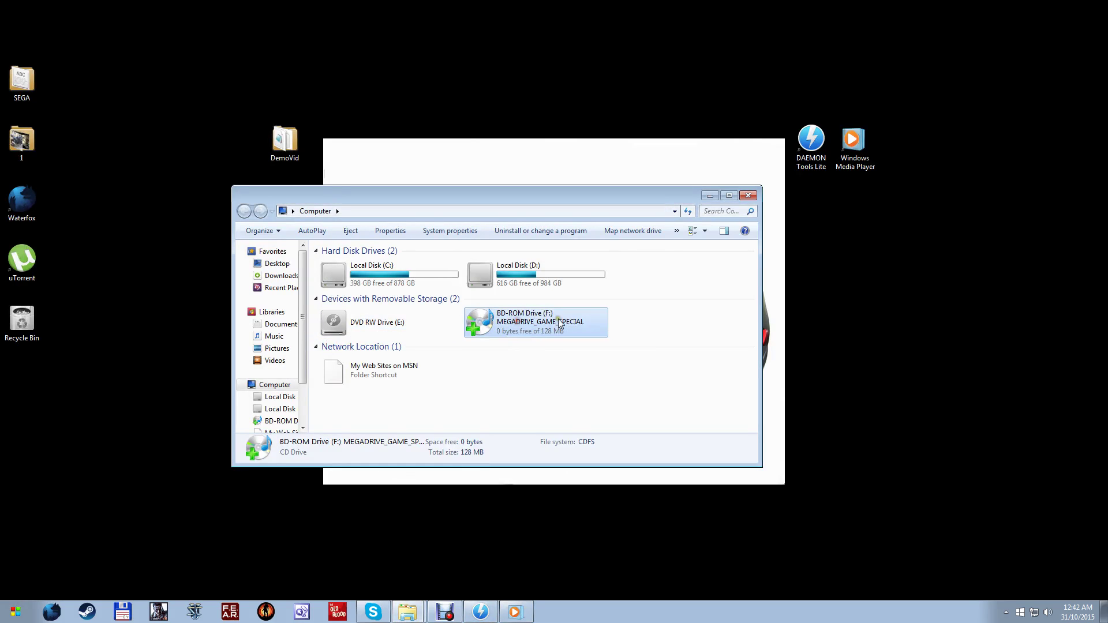
# Restore Windows Media Player, switch to its library view of The Amazing Spider-Man vs. The Kingpin disc, and look over the rip settings
pyautogui.click(515, 612)
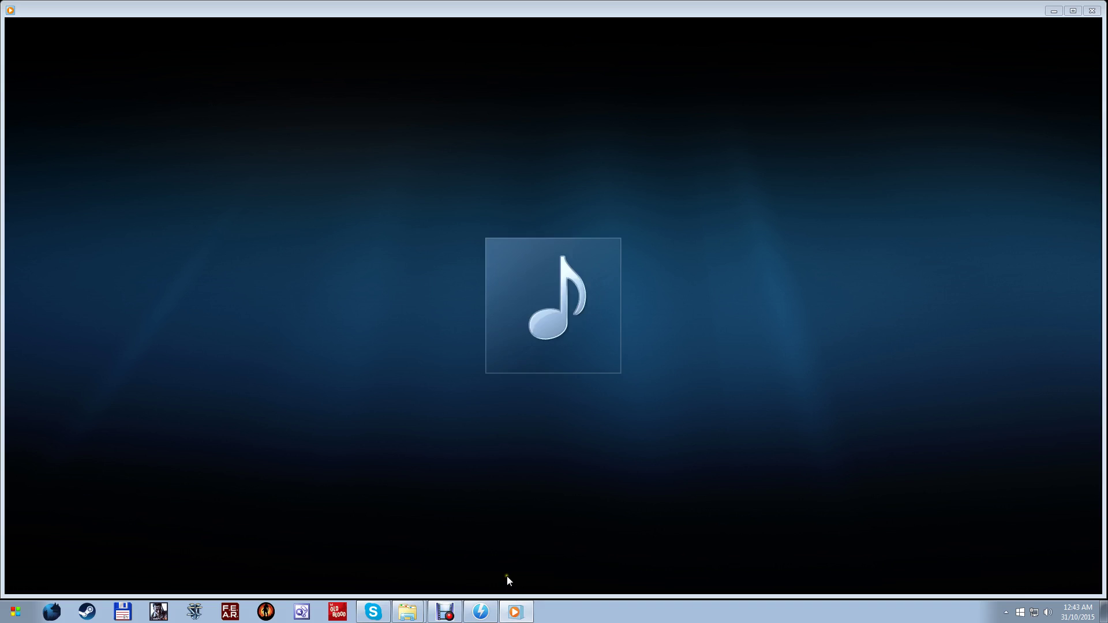
pyautogui.click(1089, 39)
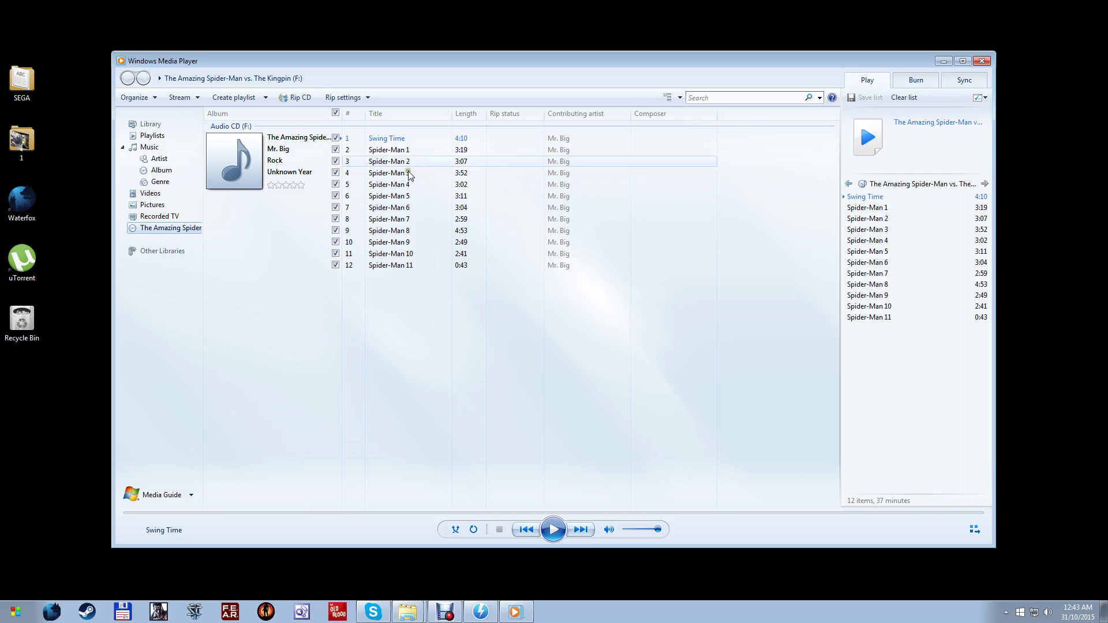
pyautogui.click(349, 99)
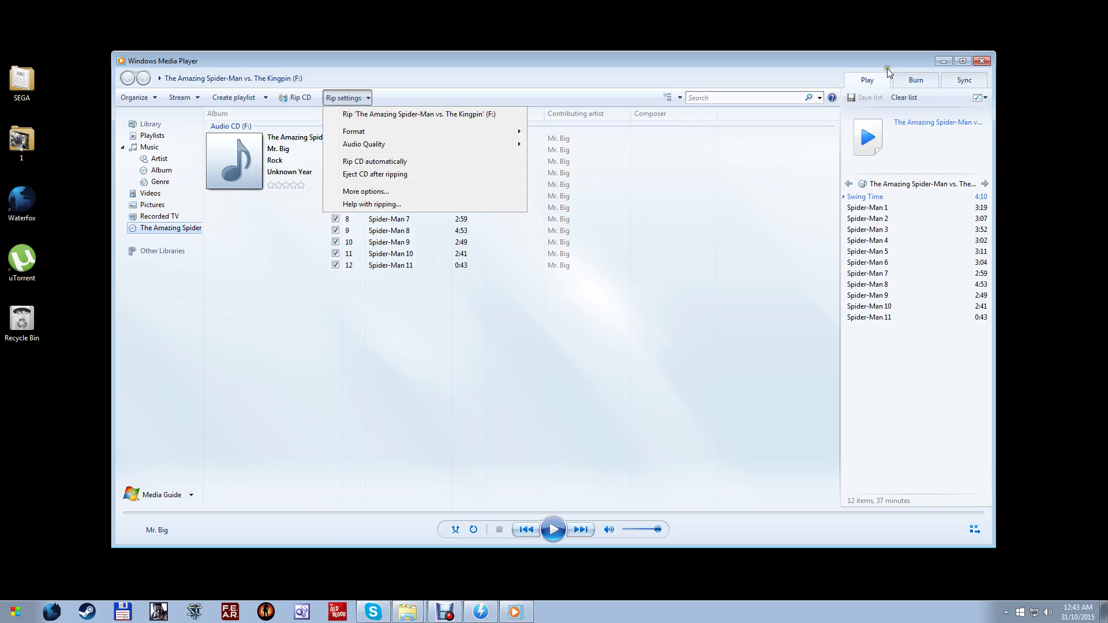
pyautogui.click(650, 323)
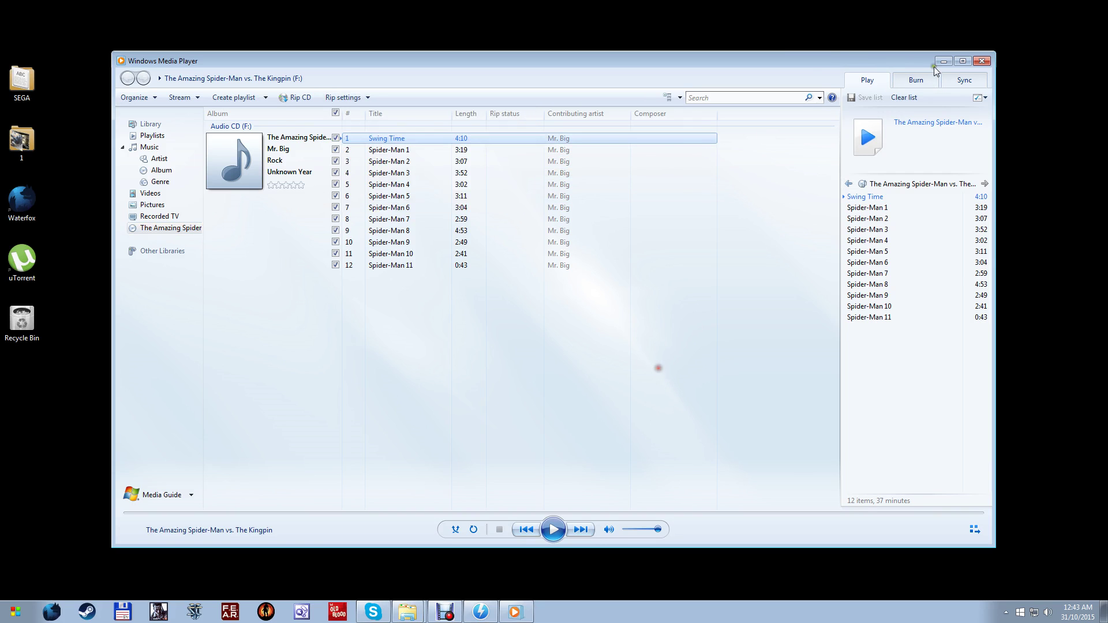
pyautogui.moveTo(808, 61)
pyautogui.mouseDown()
pyautogui.moveTo(970, 361)
pyautogui.moveTo(914, 462)
pyautogui.moveTo(769, 112)
pyautogui.moveTo(751, 496)
pyautogui.moveTo(738, 361)
pyautogui.moveTo(624, 323)
pyautogui.moveTo(753, 381)
pyautogui.moveTo(814, 61)
pyautogui.mouseUp()
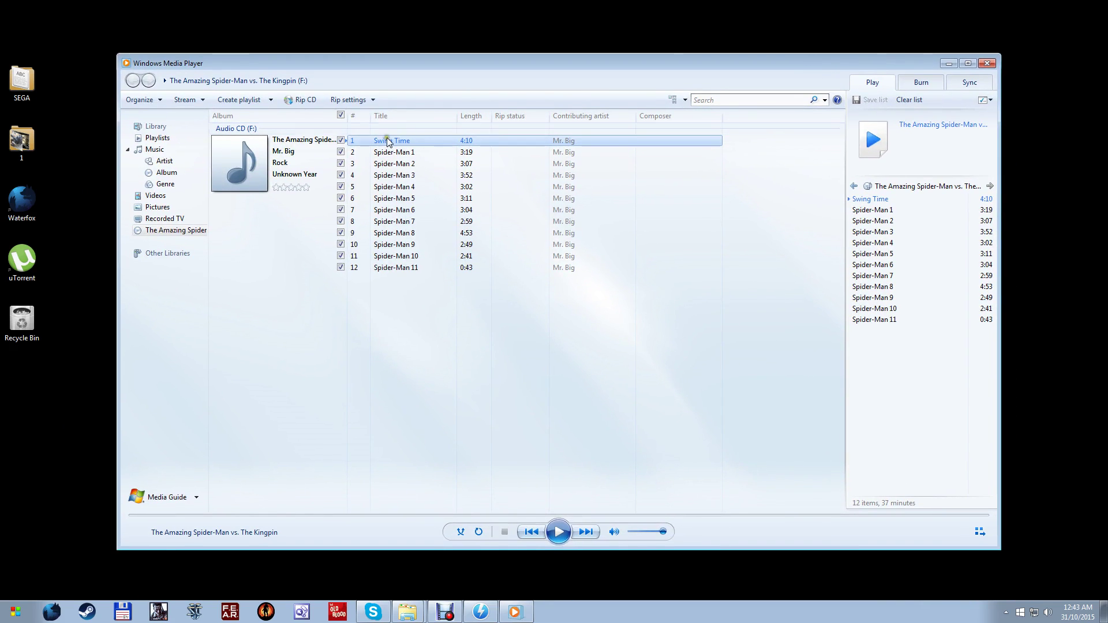
# Set the CD rip format to MP3 and the audio quality to 128 Kbps (Smallest Size)
pyautogui.click(353, 100)
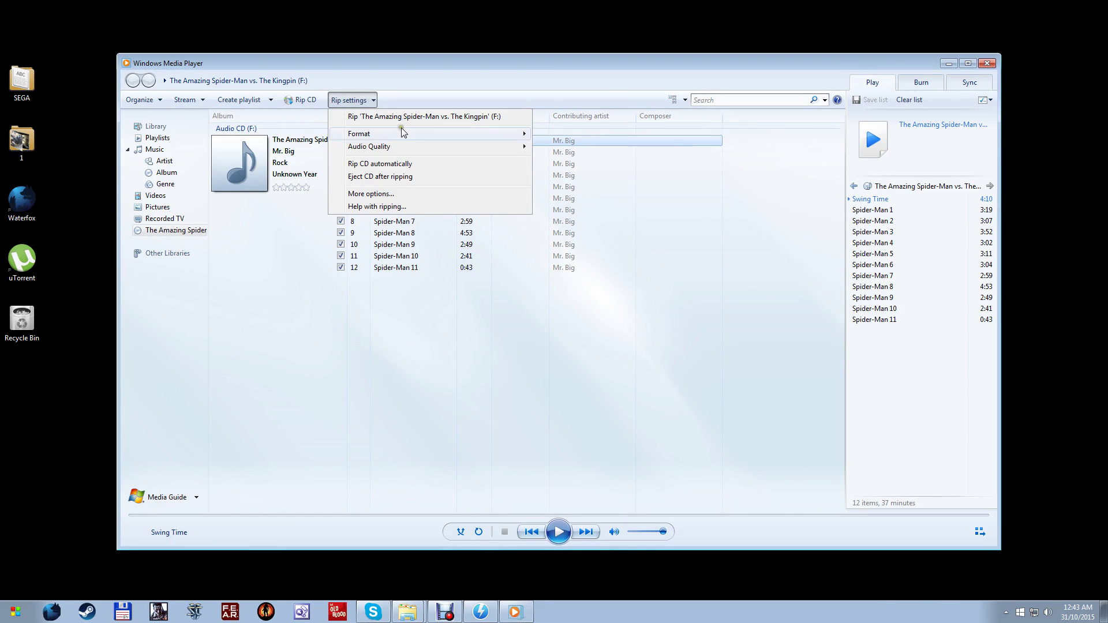
pyautogui.moveTo(416, 147)
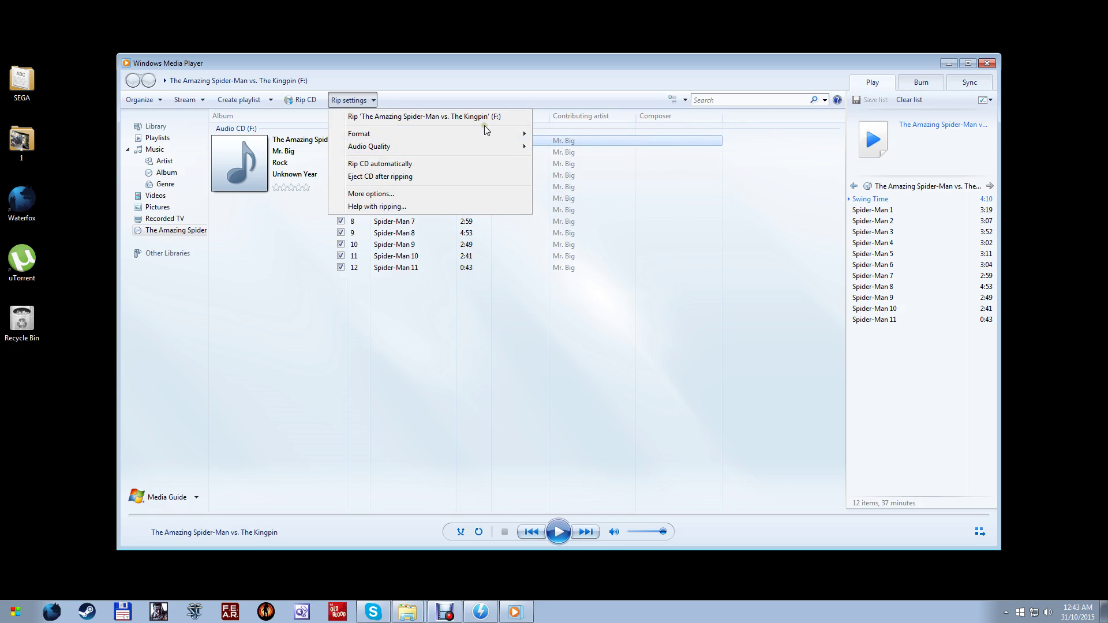
pyautogui.moveTo(522, 135)
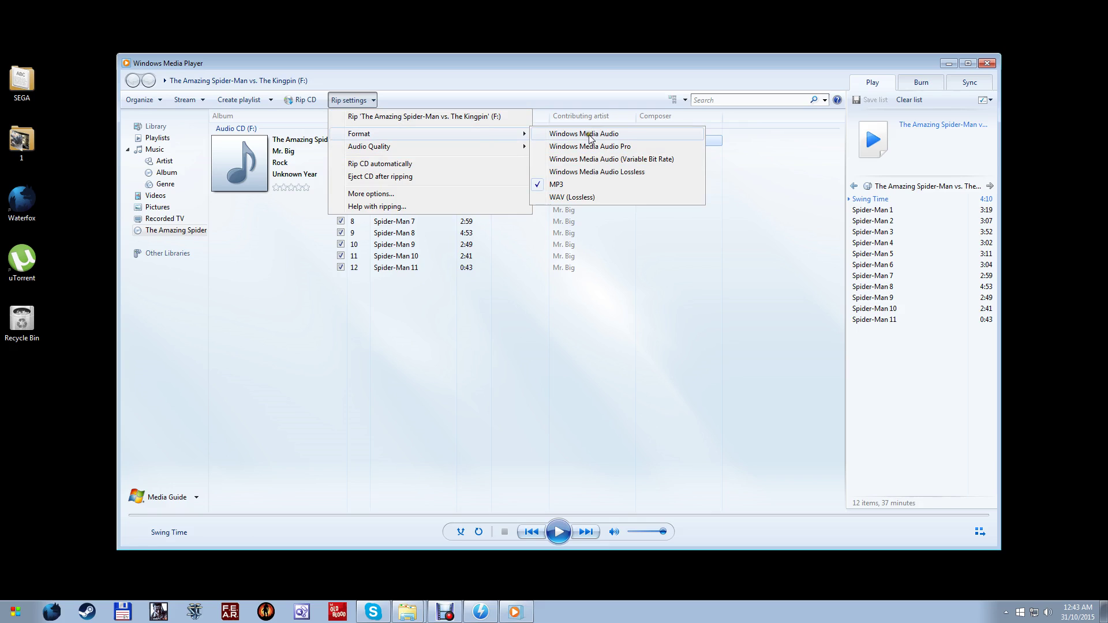
pyautogui.click(586, 185)
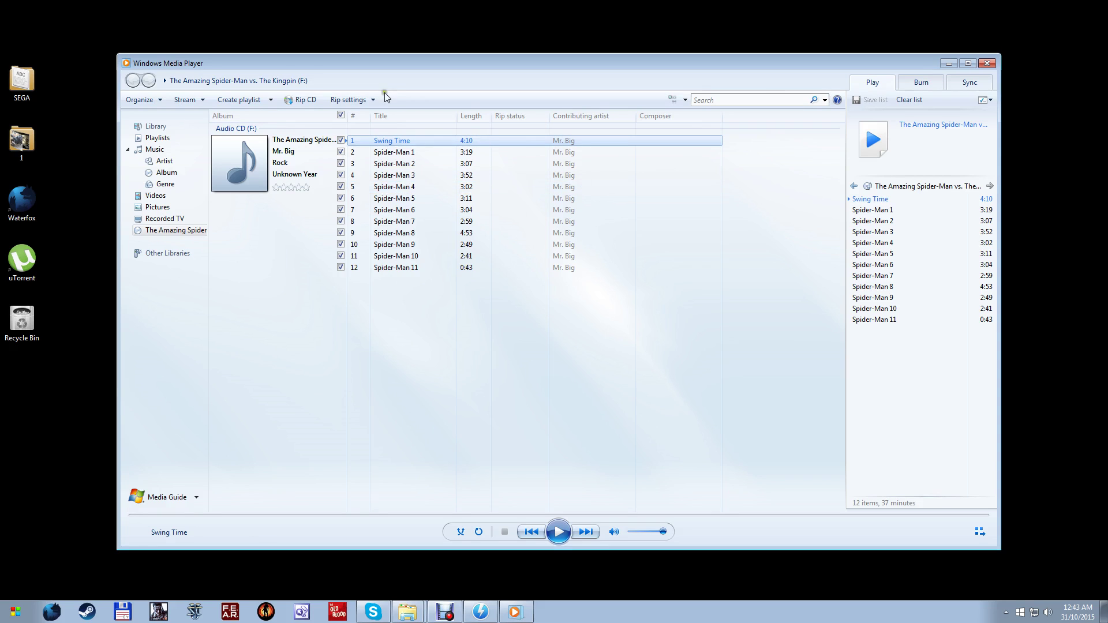
pyautogui.click(346, 100)
pyautogui.moveTo(414, 150)
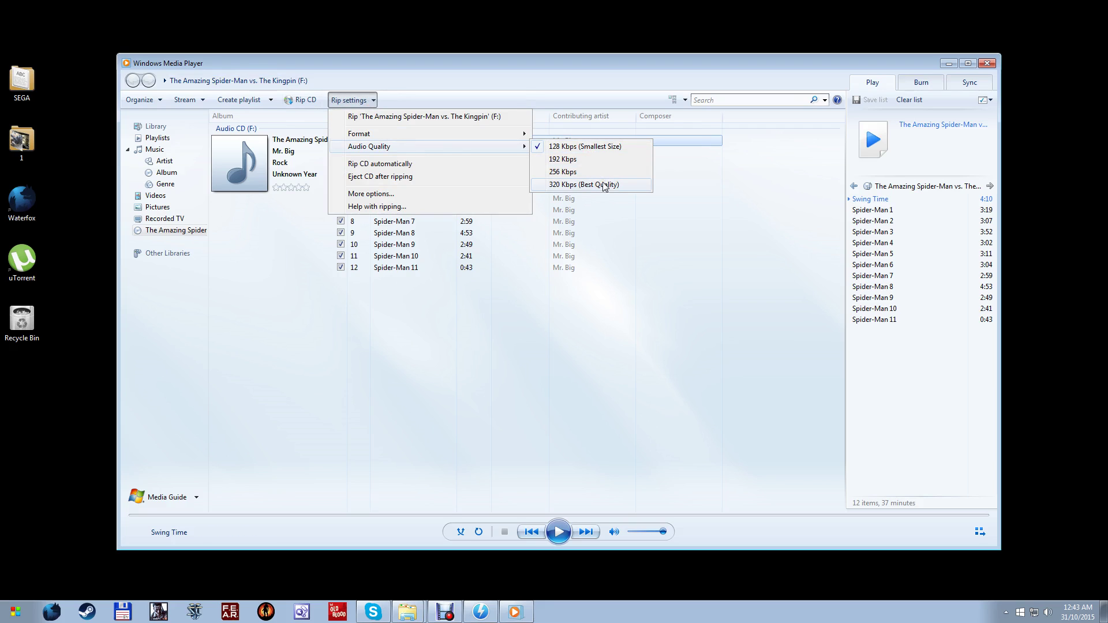
pyautogui.click(597, 147)
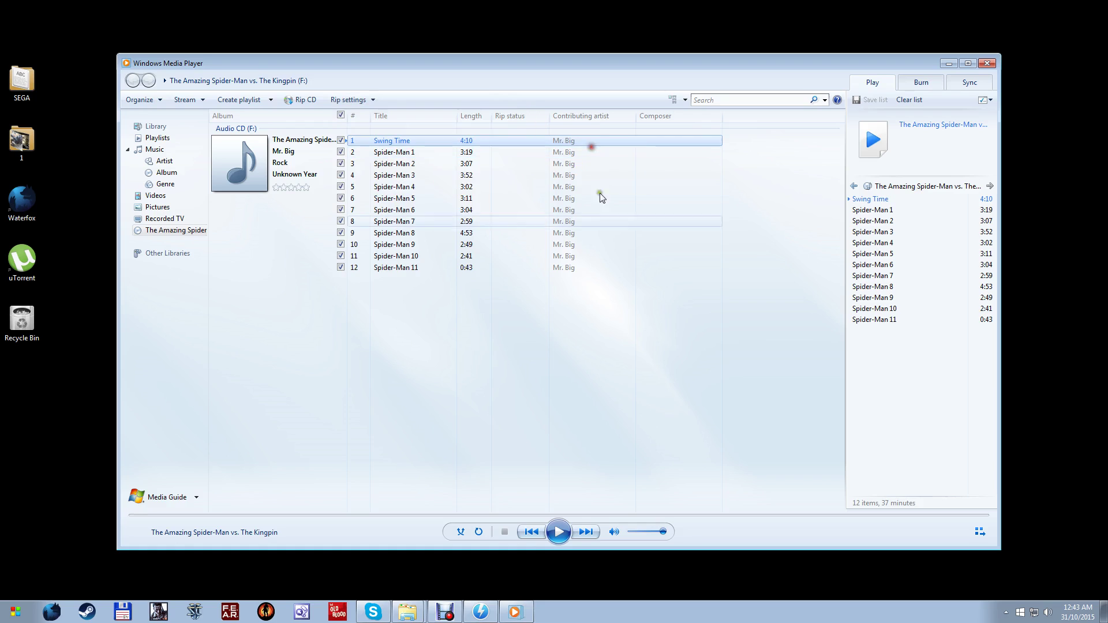
# Rip all tracks of the mounted disc, and close Windows Media Player and the Computer window
pyautogui.click(306, 100)
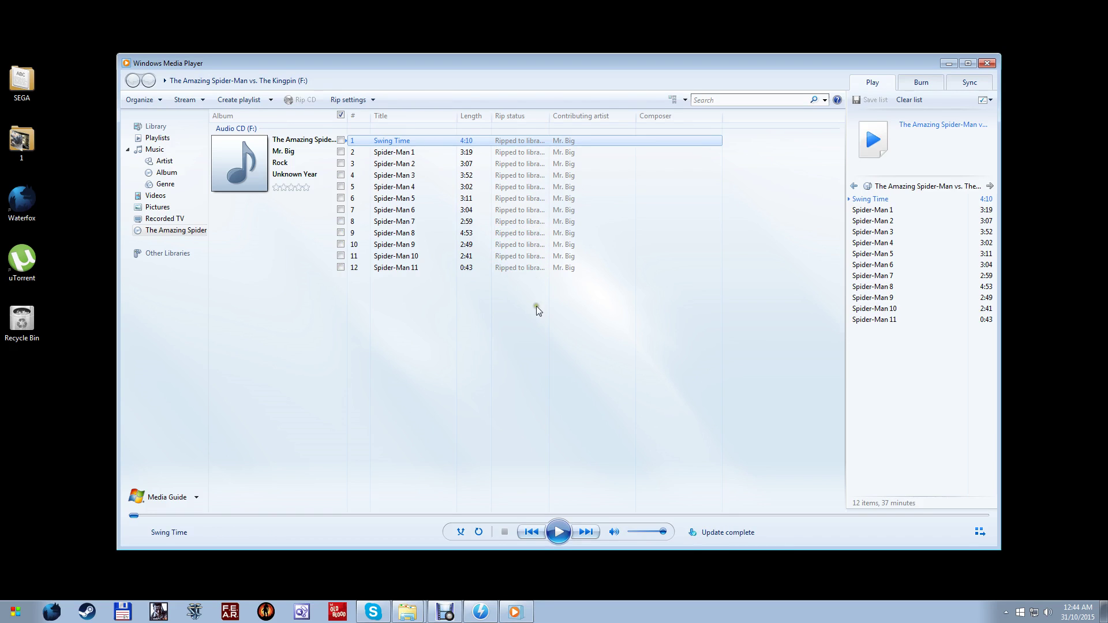
pyautogui.click(987, 63)
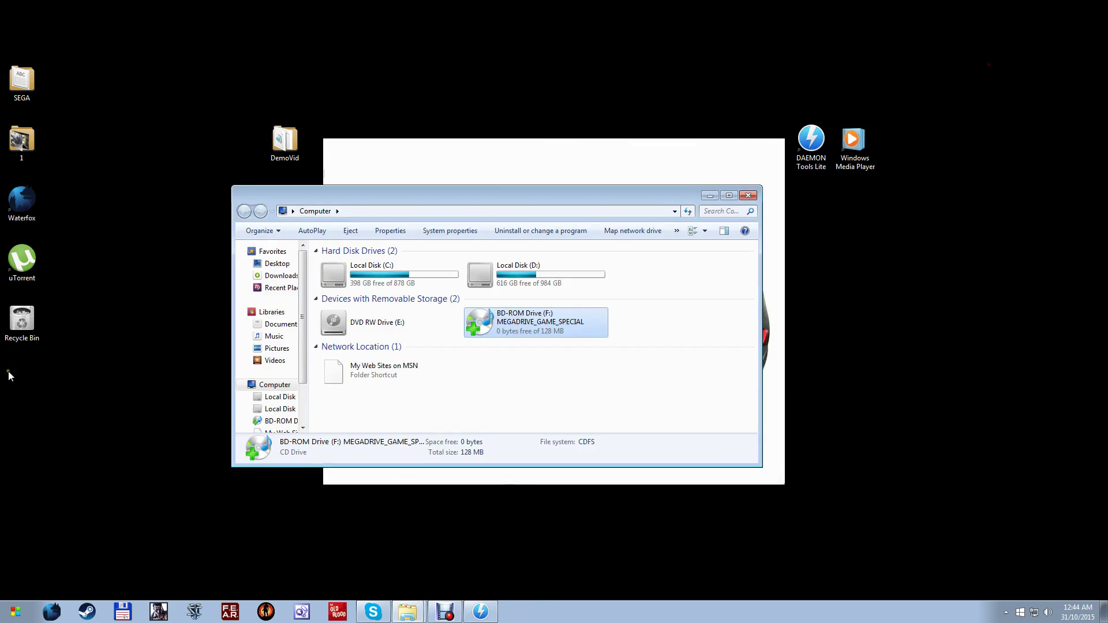
pyautogui.click(748, 195)
# Open the Mr. Big album folder The Amazing Spider-Man vs. The Kingpin in the Music library and test-play 01 Swing Time
pyautogui.press('super')
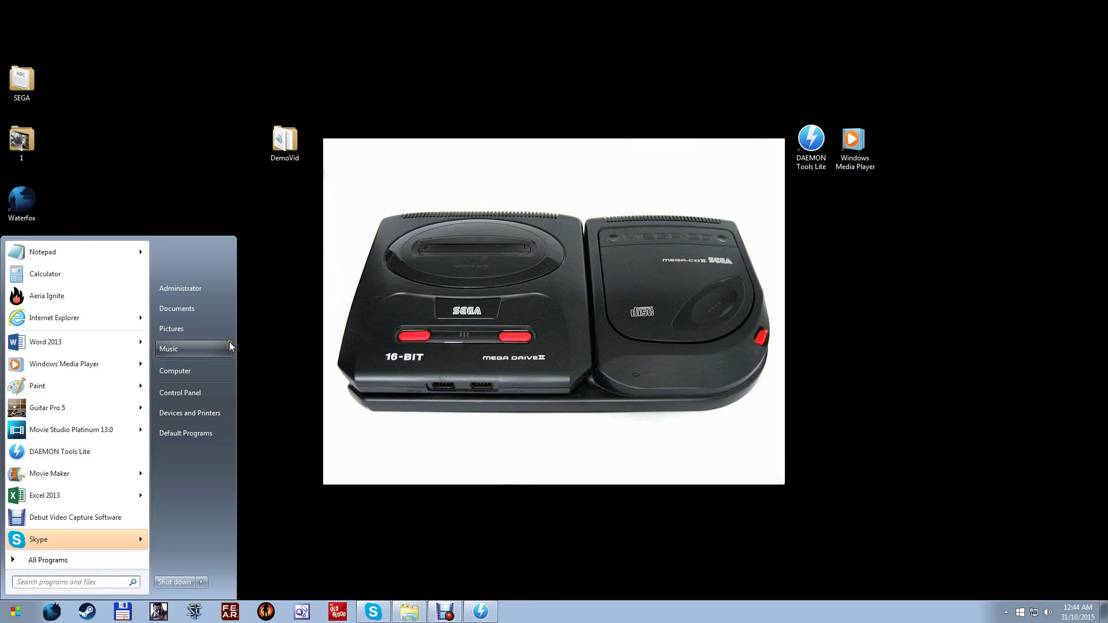
pyautogui.click(229, 345)
pyautogui.press('super')
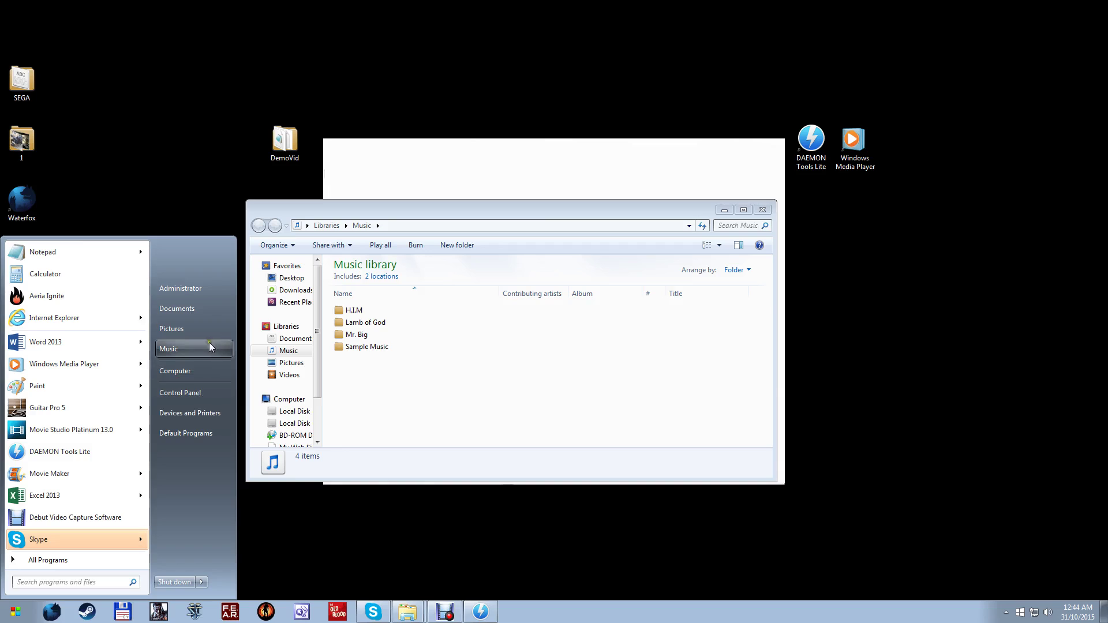
pyautogui.click(378, 337)
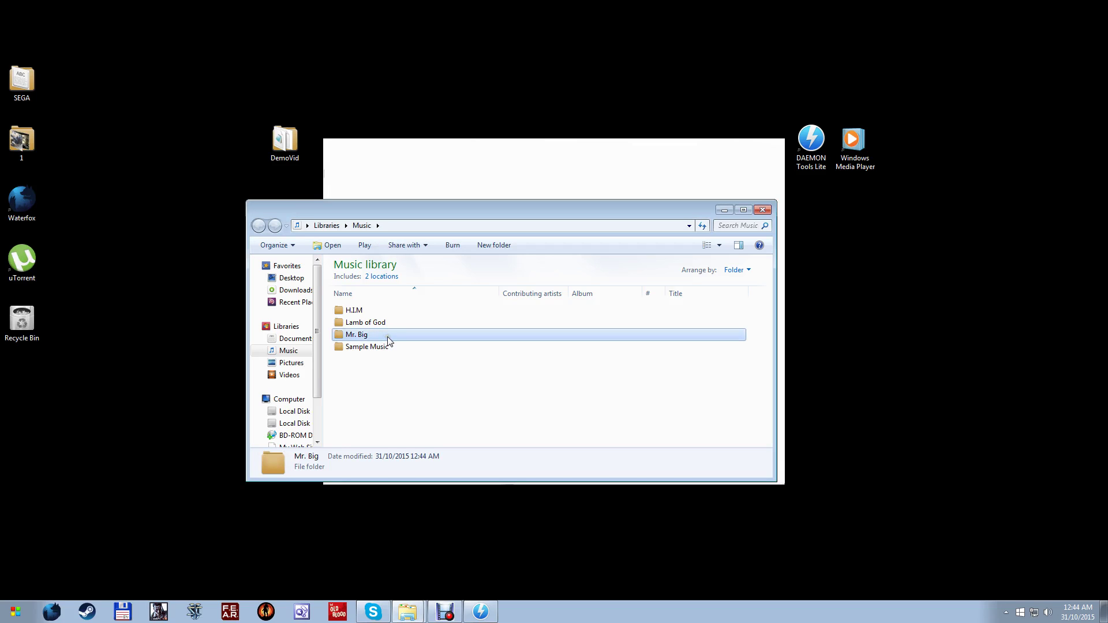
pyautogui.doubleClick(387, 340)
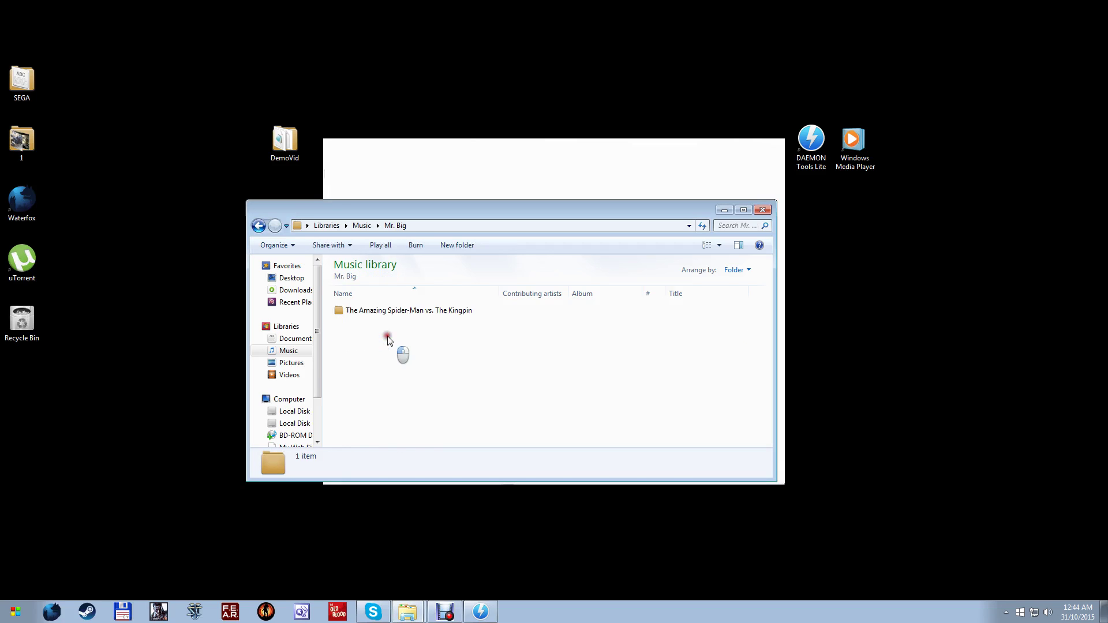
pyautogui.doubleClick(404, 312)
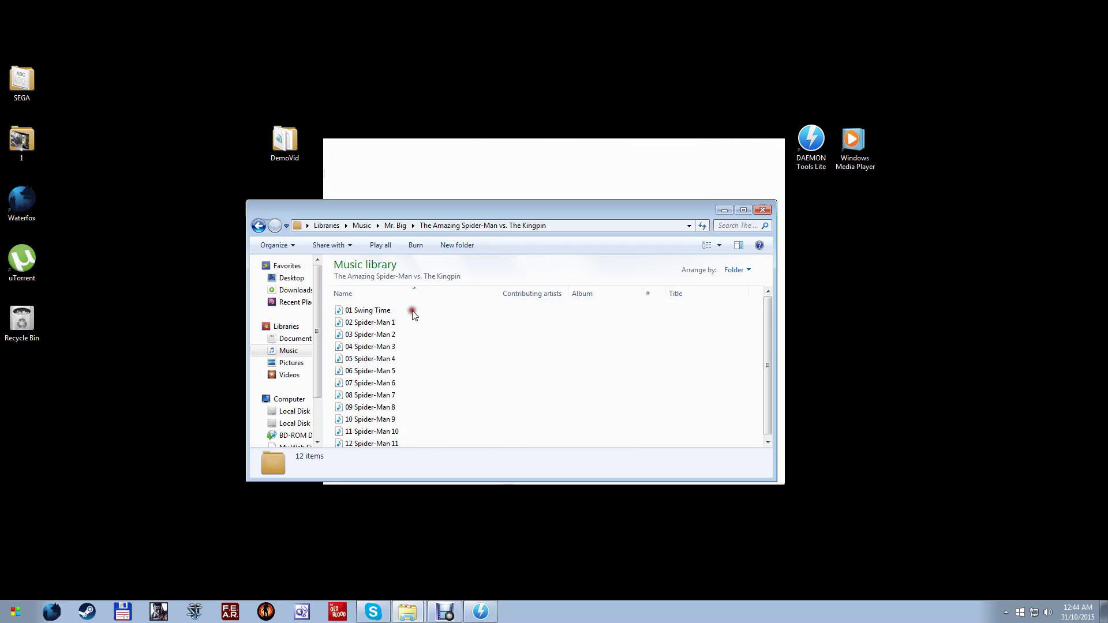
pyautogui.click(744, 209)
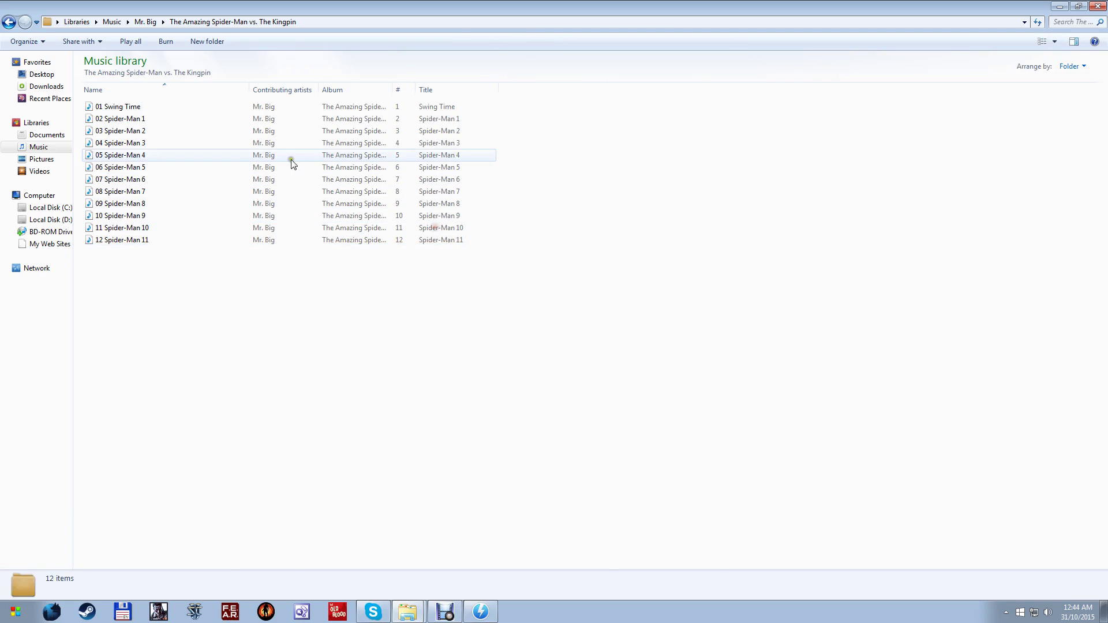
pyautogui.doubleClick(162, 109)
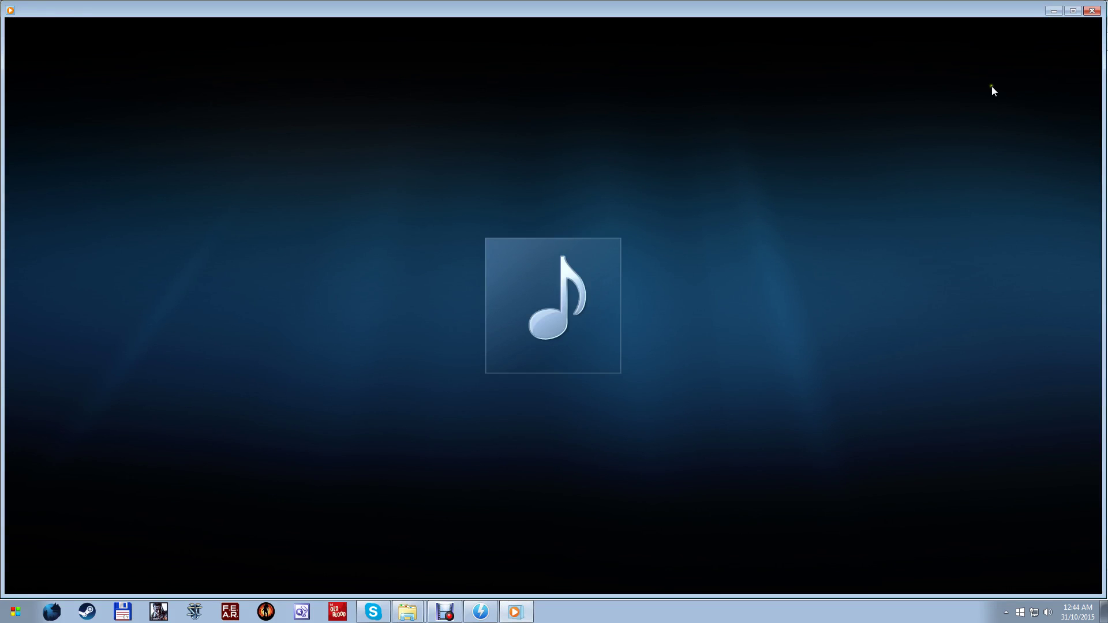
pyautogui.click(1096, 13)
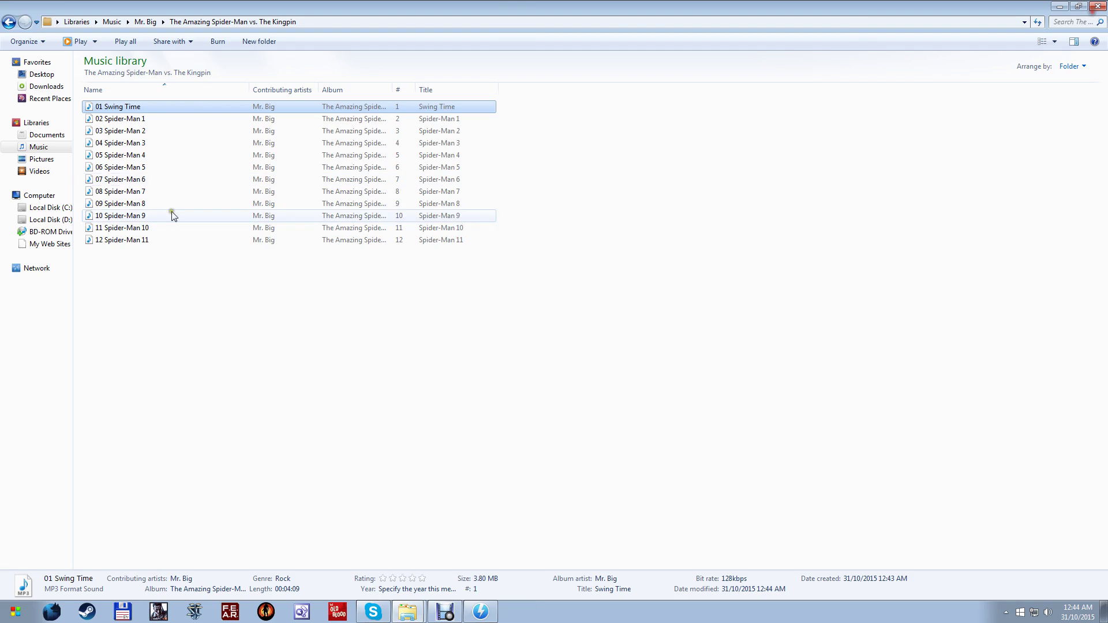
# Move all 12 ripped tracks from the album folder into the ROMS folder inside DemoVid
pyautogui.keyDown('shift'); pyautogui.click(147, 240); pyautogui.keyUp('shift')
pyautogui.rightClick(180, 177)
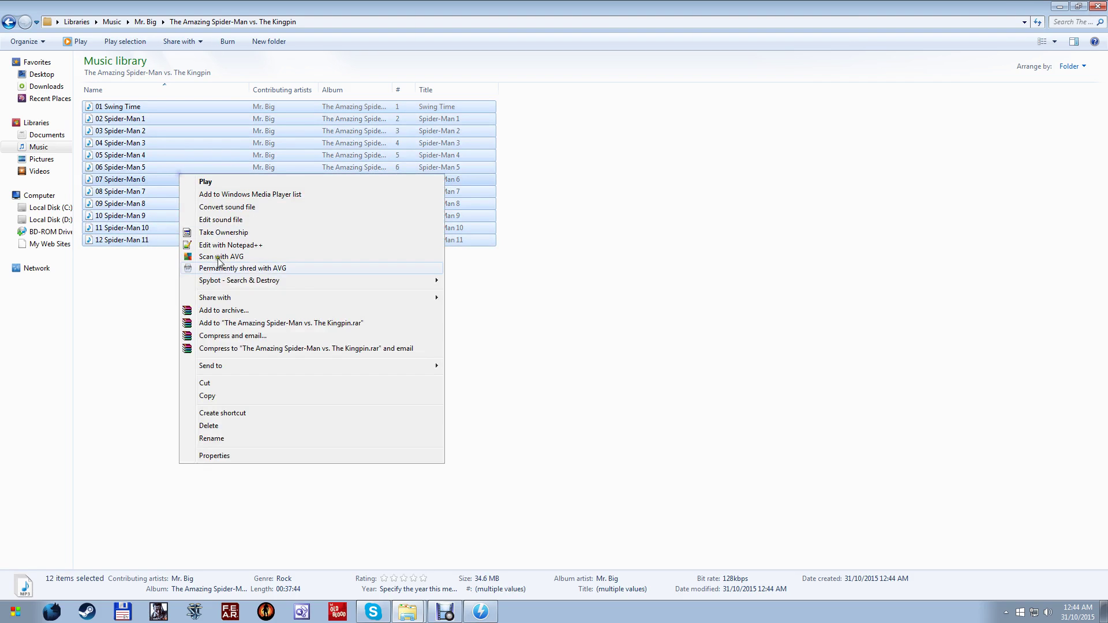
pyautogui.click(209, 384)
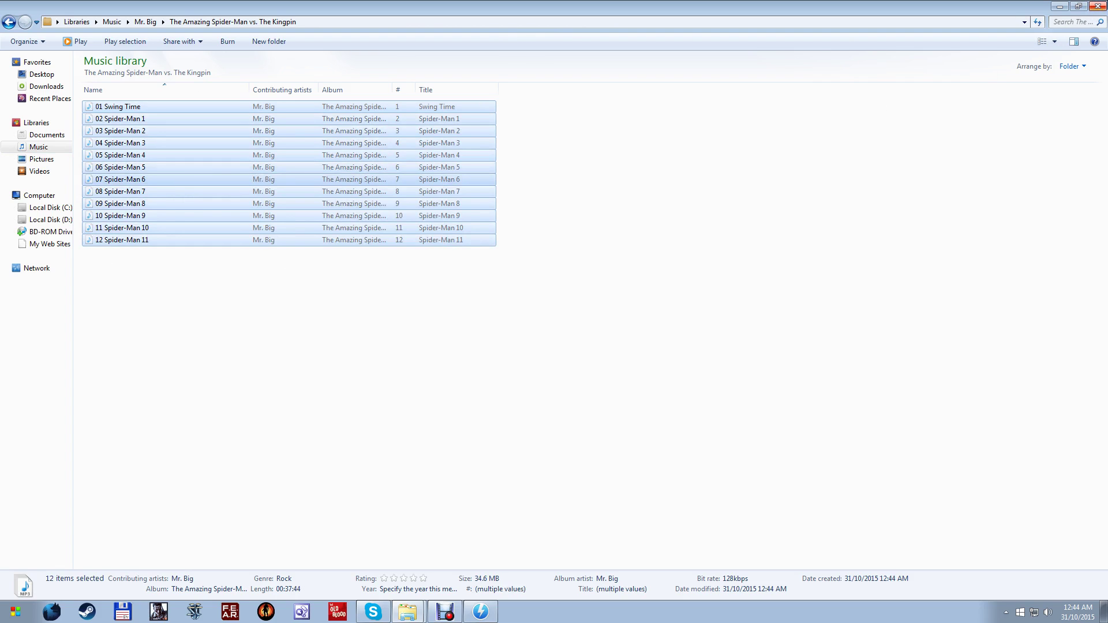
pyautogui.click(1095, 6)
pyautogui.doubleClick(272, 145)
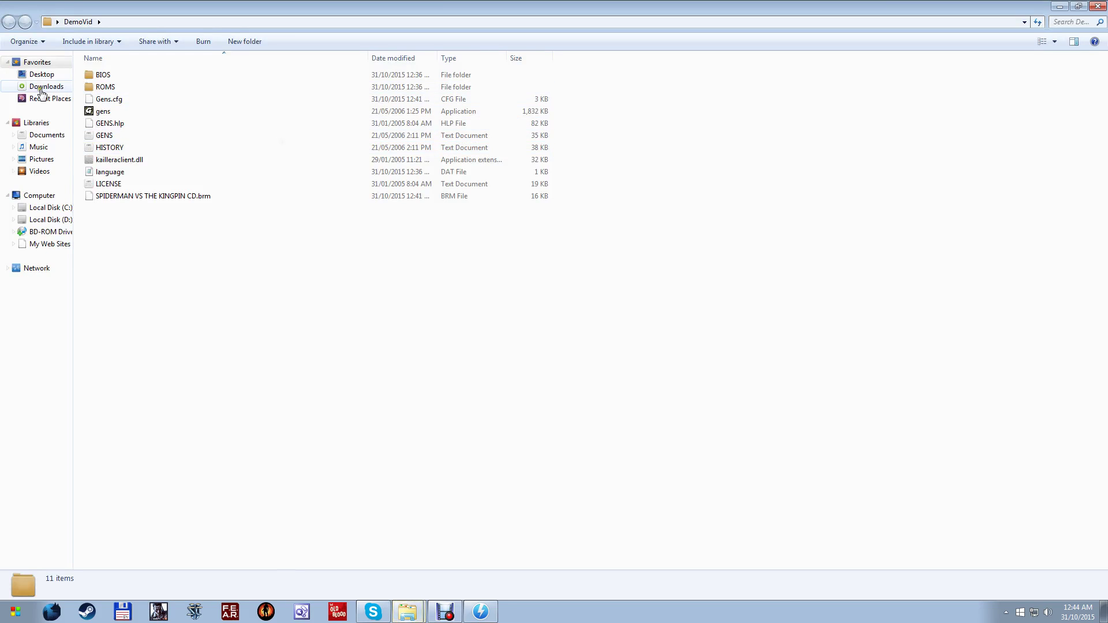
pyautogui.doubleClick(137, 89)
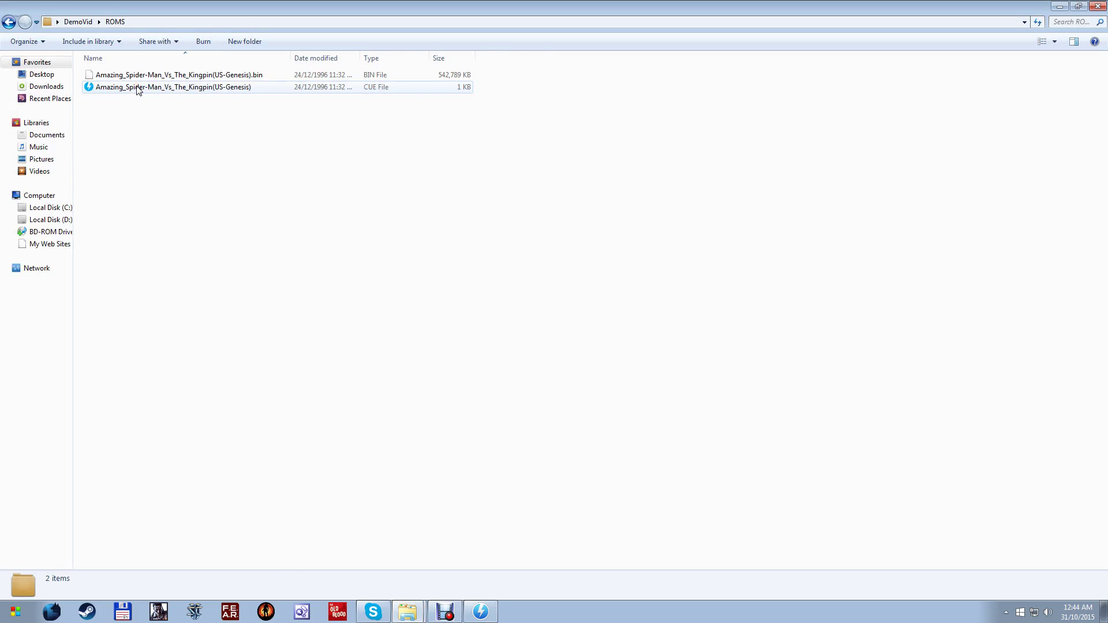
pyautogui.rightClick(281, 301)
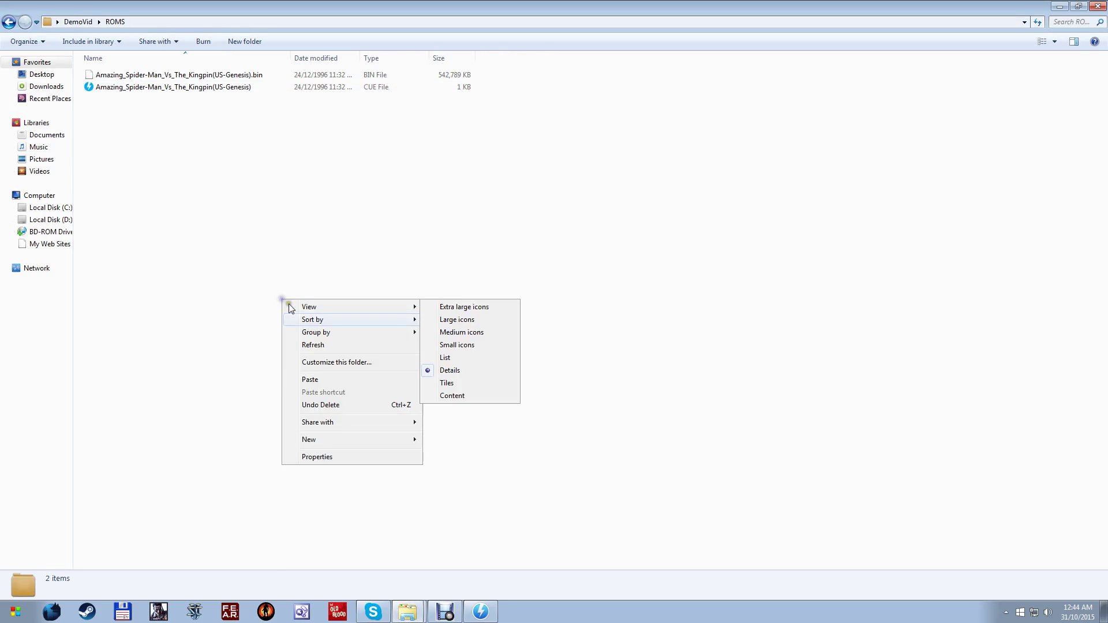
pyautogui.click(322, 381)
# Create a new folder named Spiderman MEga CD in the ROMS folder
pyautogui.rightClick(261, 344)
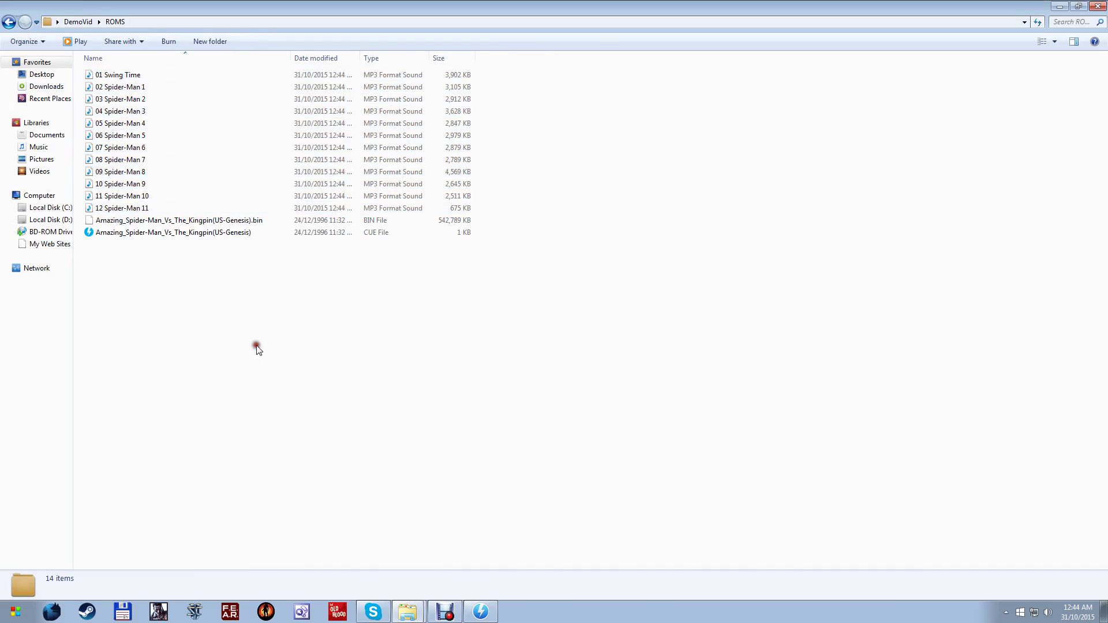
pyautogui.moveTo(339, 484)
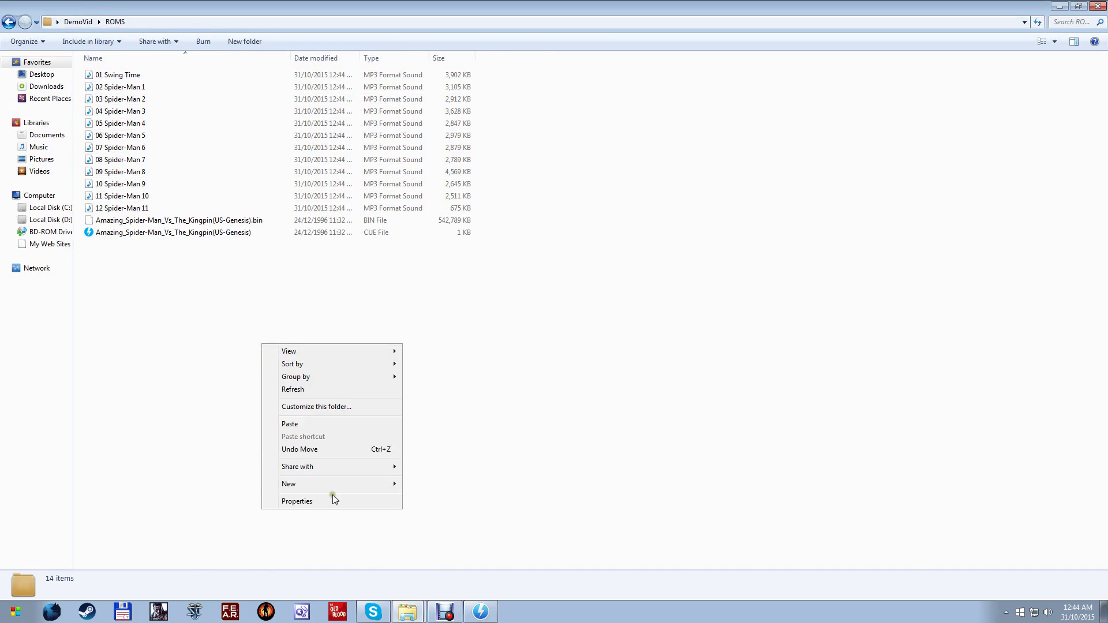
pyautogui.click(438, 277)
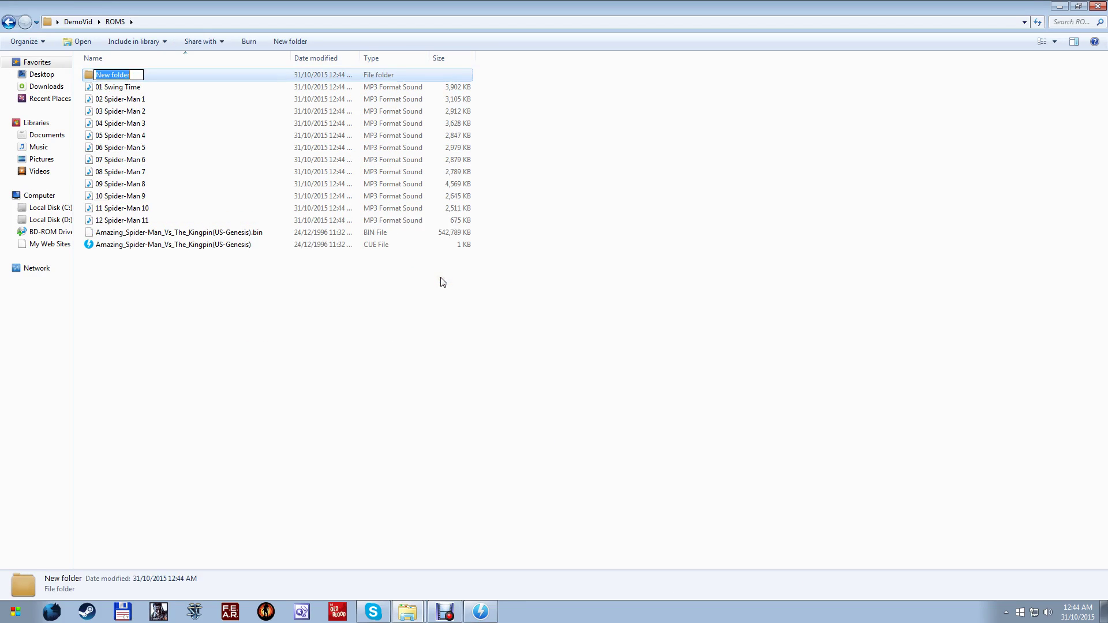
pyautogui.write('A')
pyautogui.write('Spiderman ME')
pyautogui.write('ga CD')
pyautogui.press('Return')
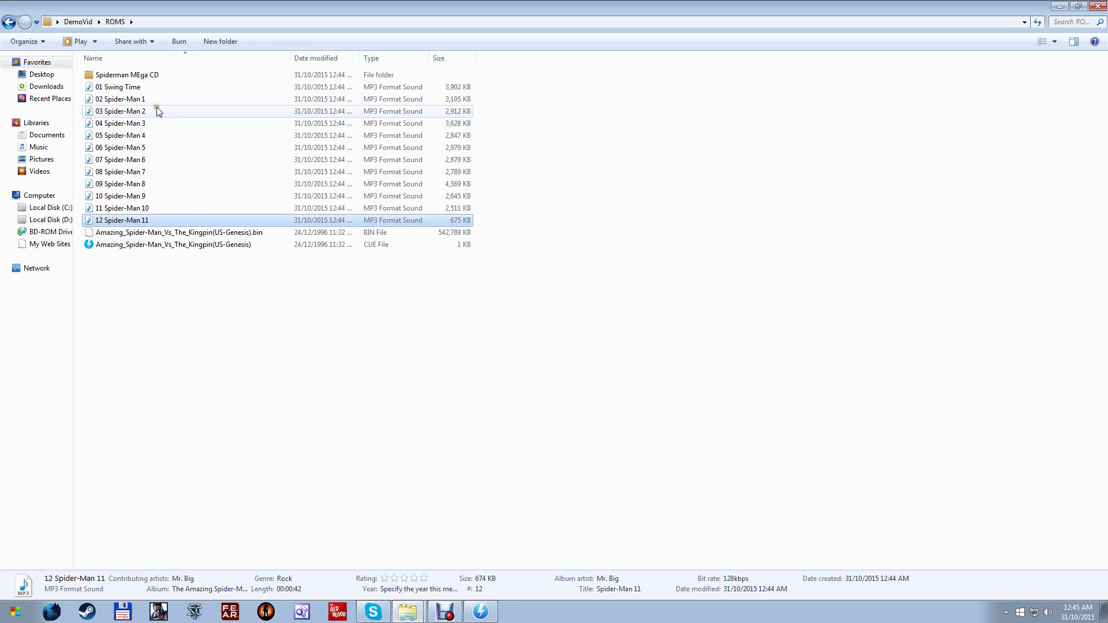
# Move the 12 MP3 tracks and the CUE file into the Spiderman MEga CD folder, and try to move the BIN file with them
pyautogui.click(157, 90)
pyautogui.keyDown('shift'); pyautogui.click(165, 245); pyautogui.keyUp('shift')
pyautogui.rightClick(157, 164)
pyautogui.click(123, 148)
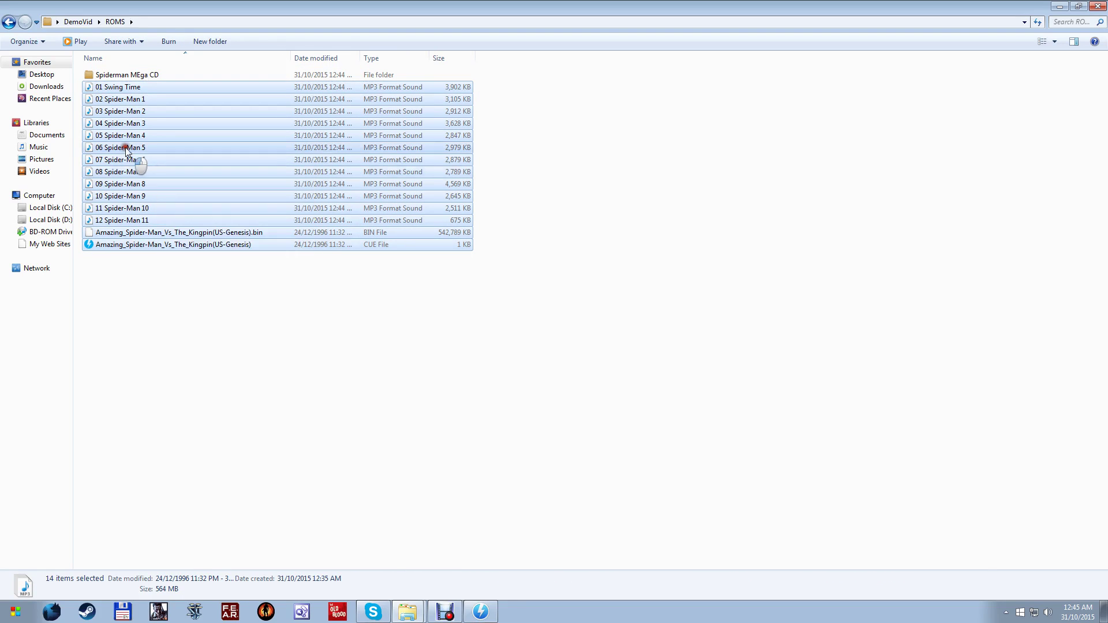
pyautogui.moveTo(148, 94); pyautogui.dragTo(150, 77)
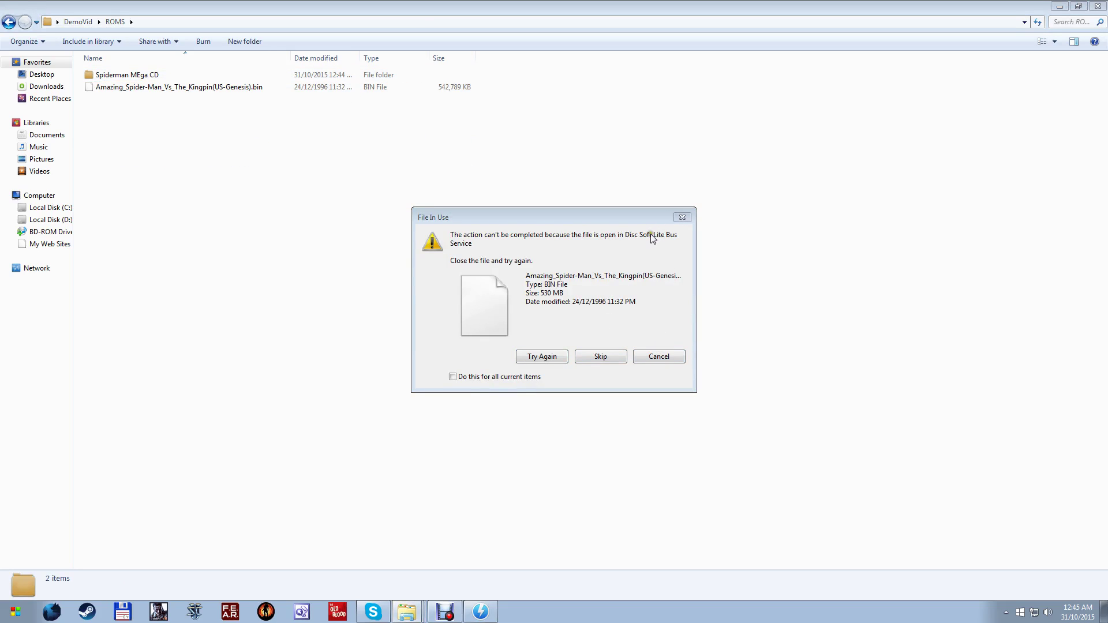
pyautogui.click(540, 357)
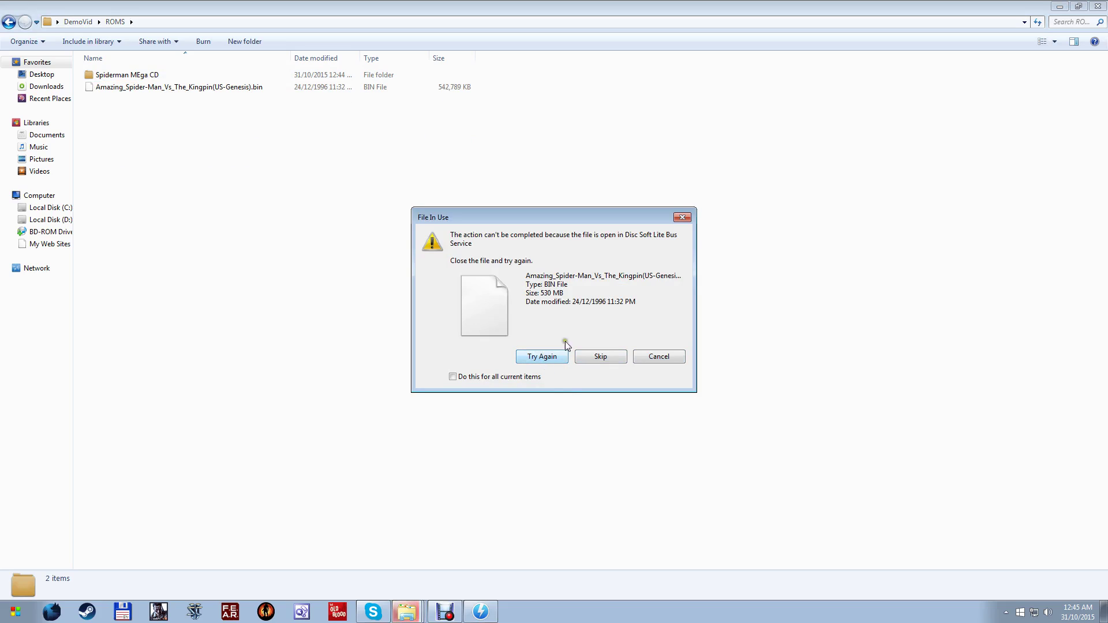
pyautogui.click(683, 219)
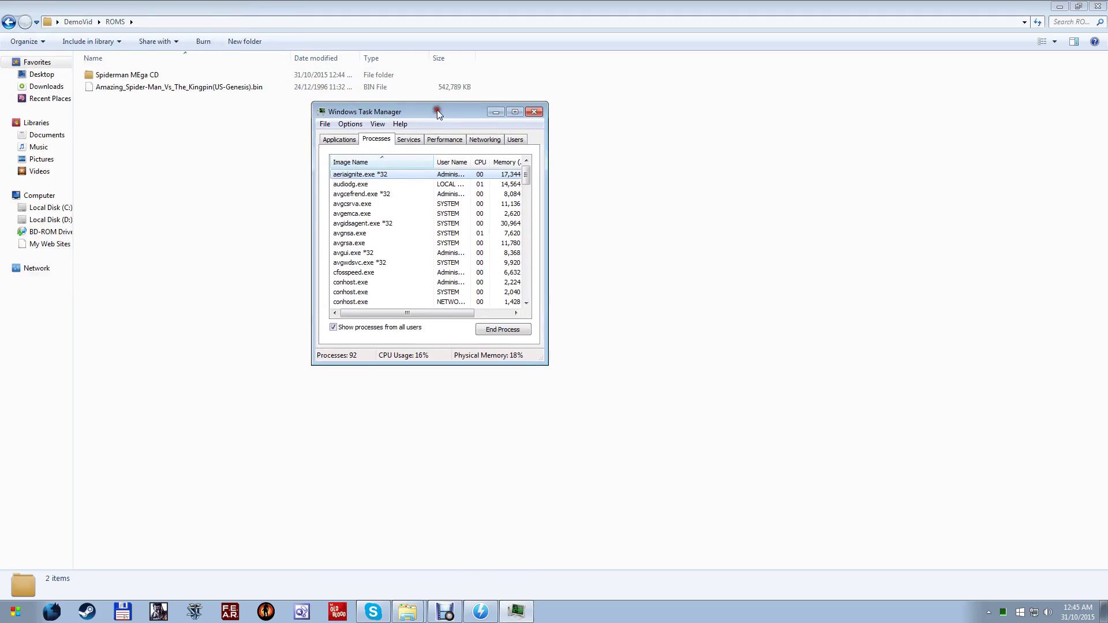
# End the DiscSoftBusService.exe process in Windows Task Manager and close Task Manager
pyautogui.press('d')
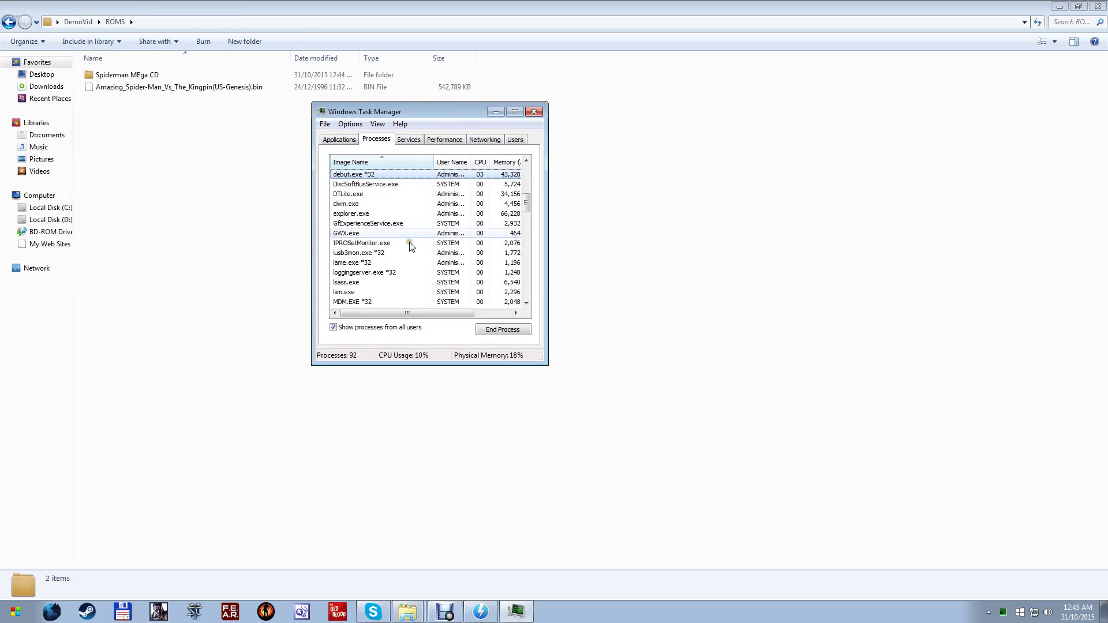
pyautogui.press('Down')
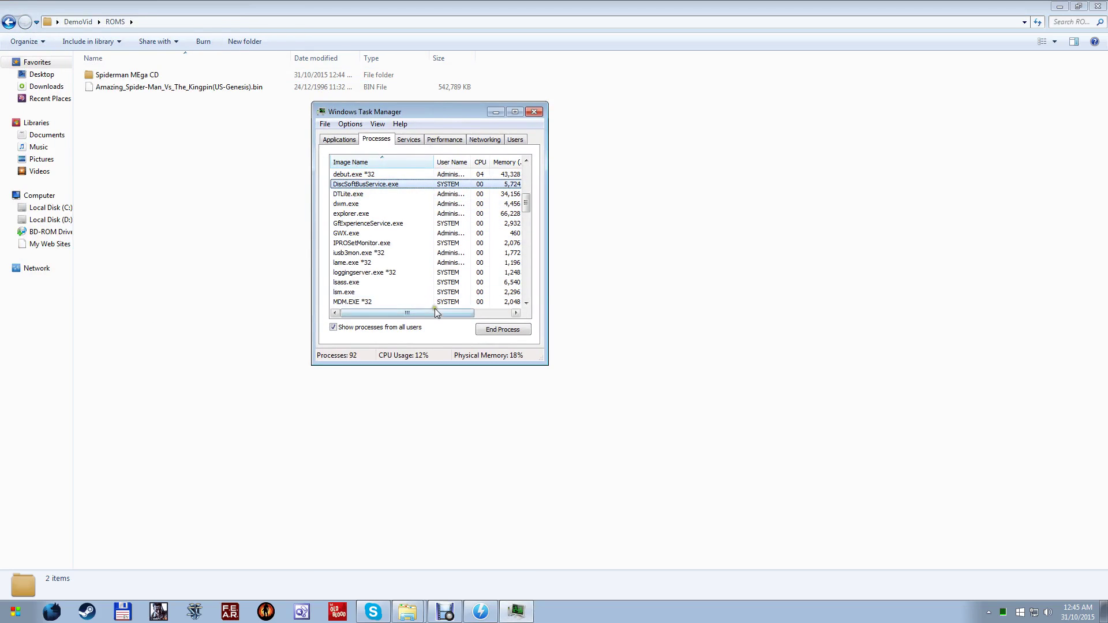
pyautogui.moveTo(434, 312)
pyautogui.mouseDown()
pyautogui.moveTo(494, 307)
pyautogui.moveTo(433, 312)
pyautogui.mouseUp()
pyautogui.click(500, 331)
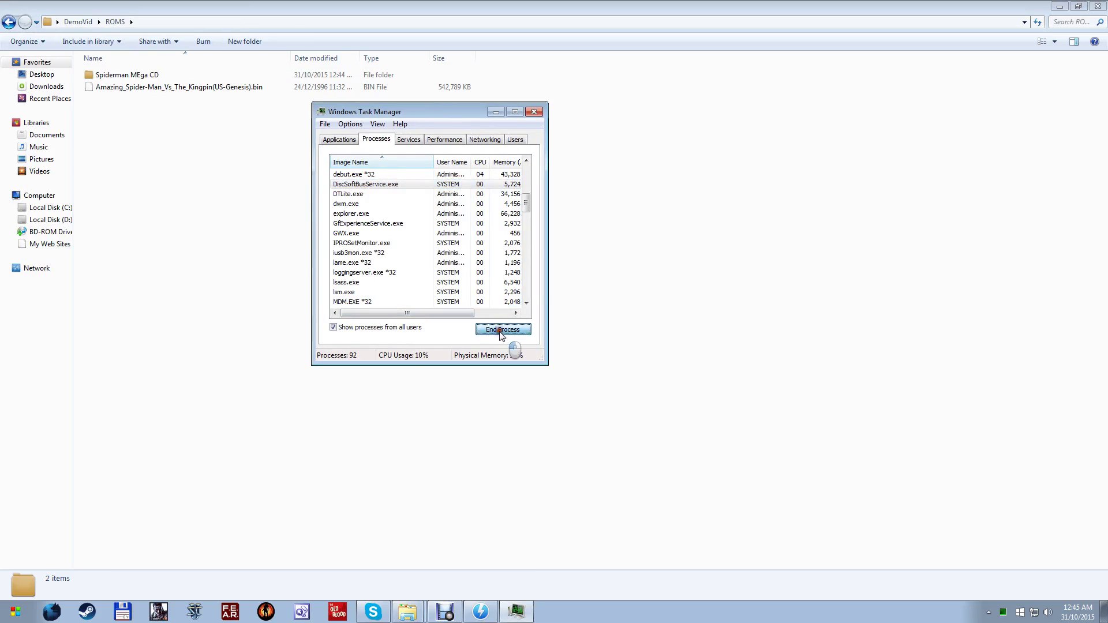
pyautogui.click(577, 327)
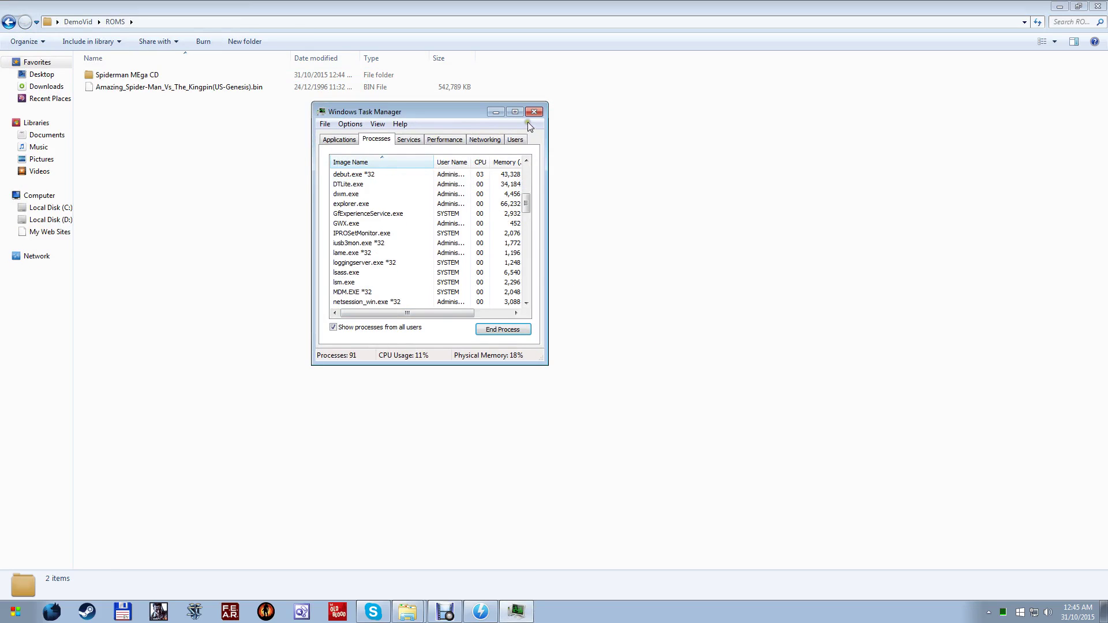
pyautogui.click(534, 111)
# Move the remaining BIN file into the Spiderman MEga CD folder, and open that folder with its Name column widened to show full file names
pyautogui.moveTo(145, 88); pyautogui.dragTo(155, 75)
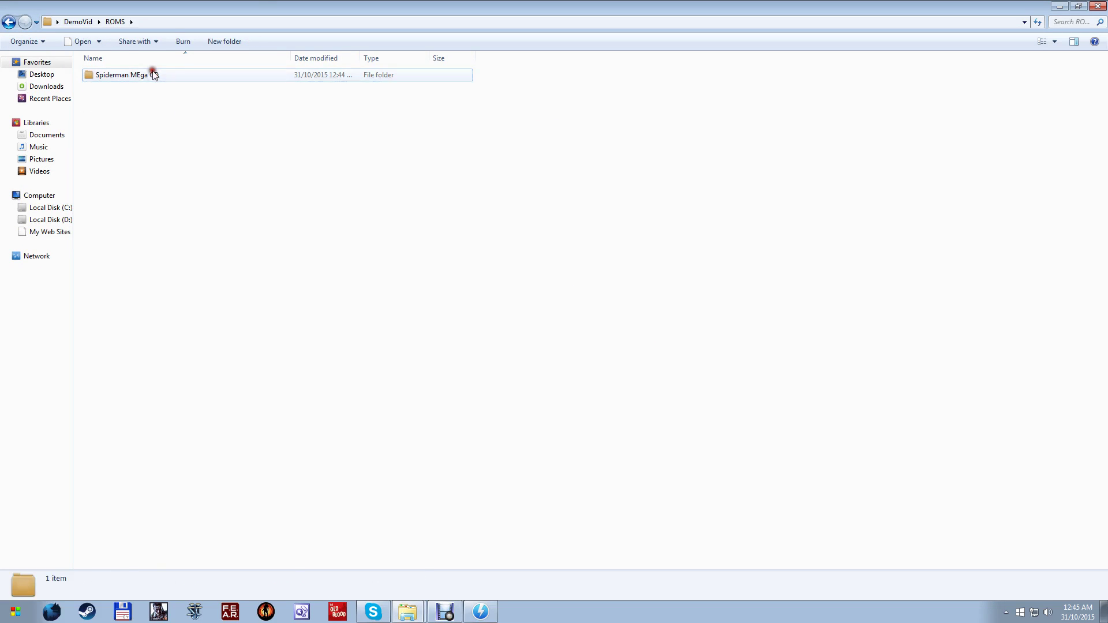
pyautogui.click(154, 75)
pyautogui.doubleClick(153, 76)
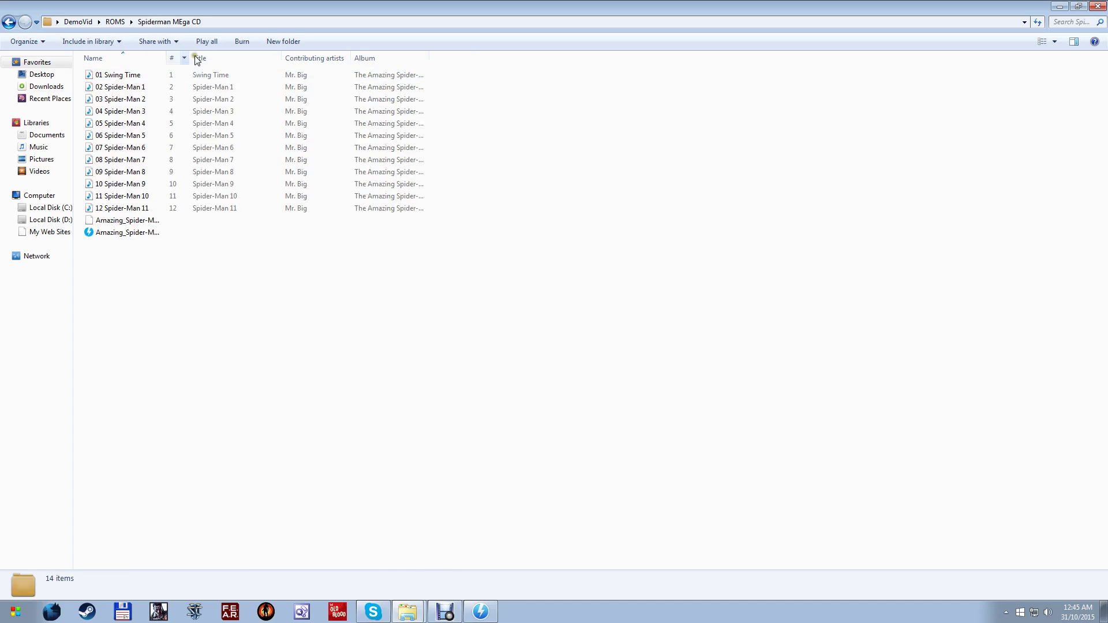
pyautogui.click(10, 23)
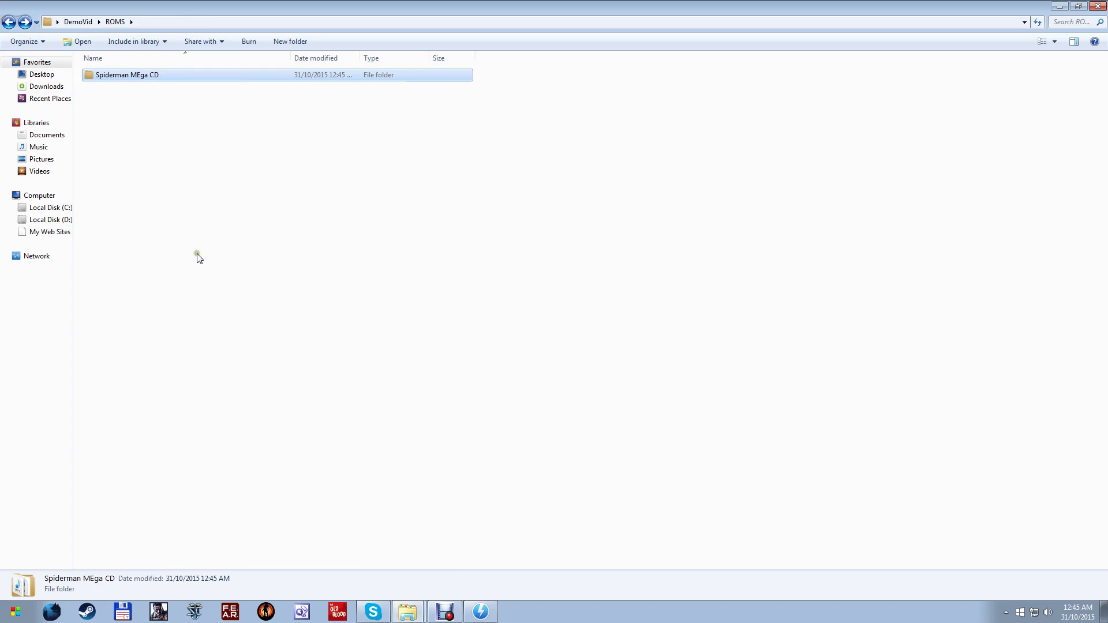
pyautogui.doubleClick(171, 78)
pyautogui.moveTo(161, 57); pyautogui.dragTo(354, 60)
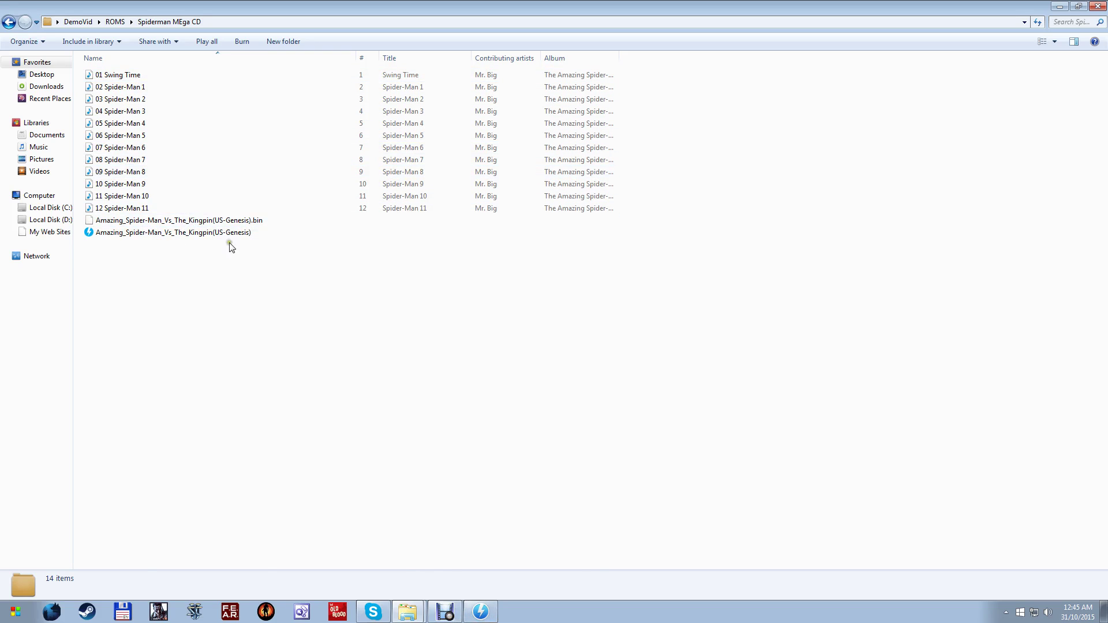
# Delete the CUE file Amazing_Spider-Man_Vs_The_Kingpin(US-Genesis) from the Spiderman MEga CD folder
pyautogui.click(155, 237)
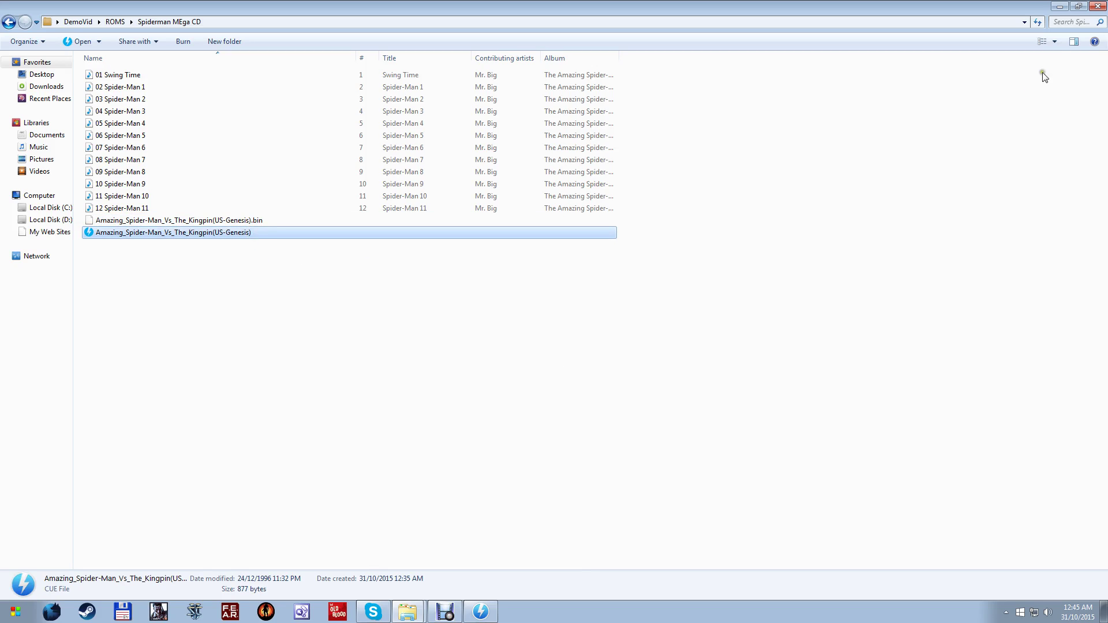
pyautogui.press('Delete')
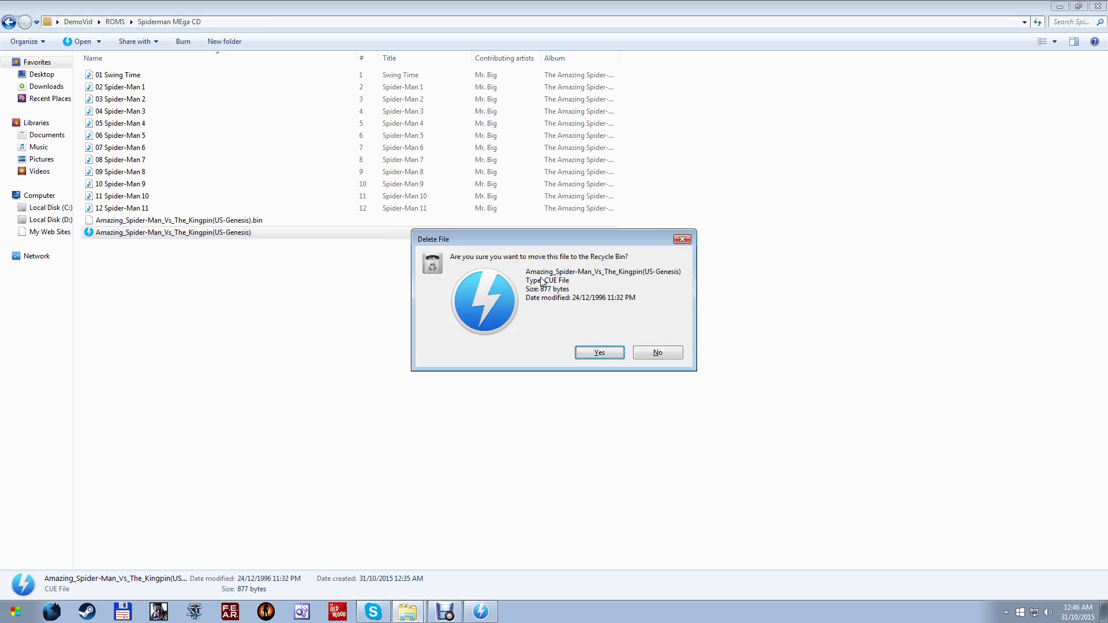
pyautogui.press('Return')
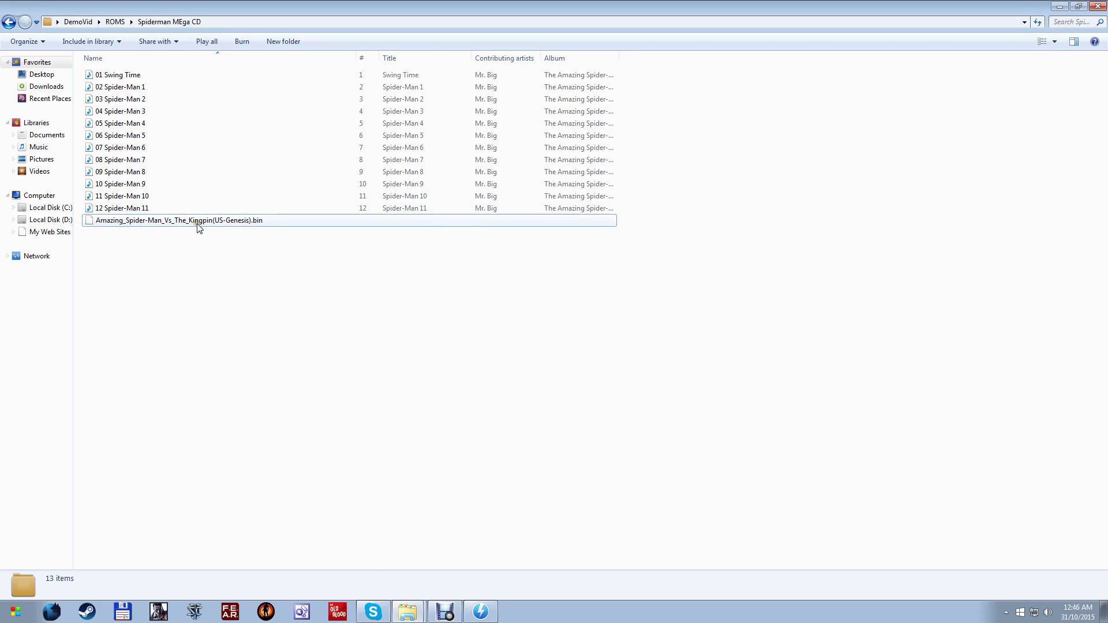
# Rename the BIN file in the Spiderman MEga CD folder as Spider-Man.bin
pyautogui.click(217, 224)
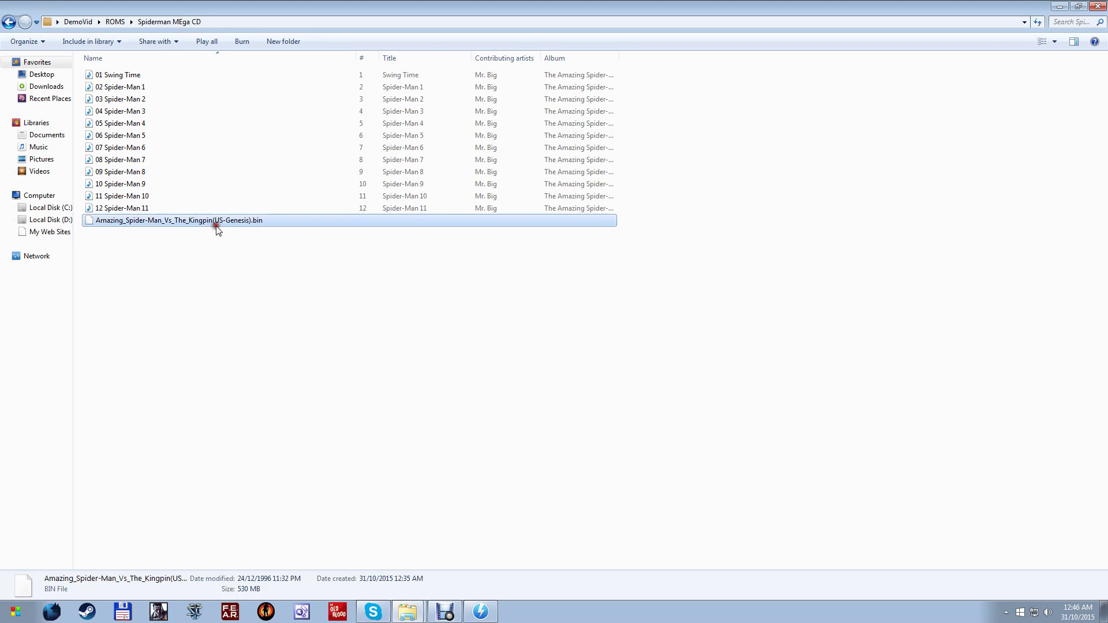
pyautogui.rightClick(275, 220)
pyautogui.click(310, 455)
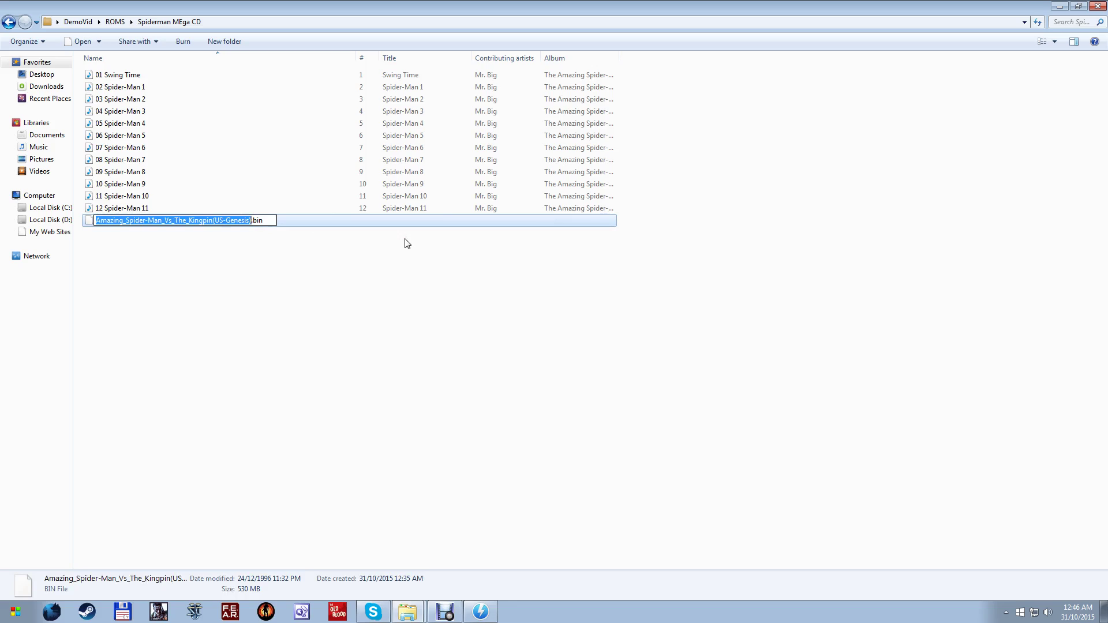
pyautogui.write('S')
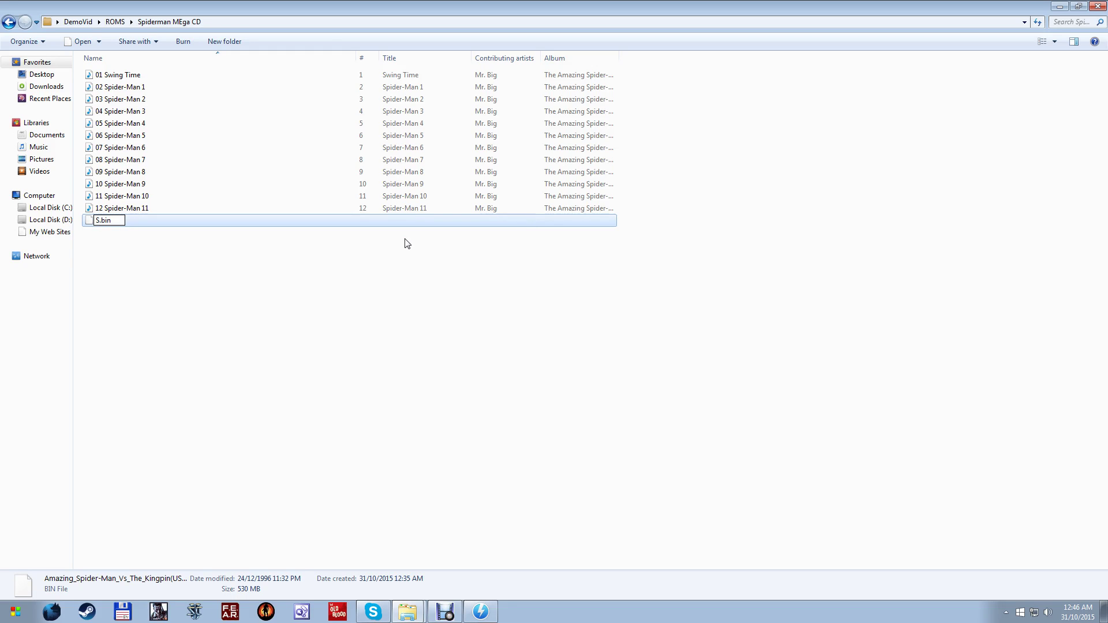
pyautogui.write('pider-Man')
pyautogui.press('Return')
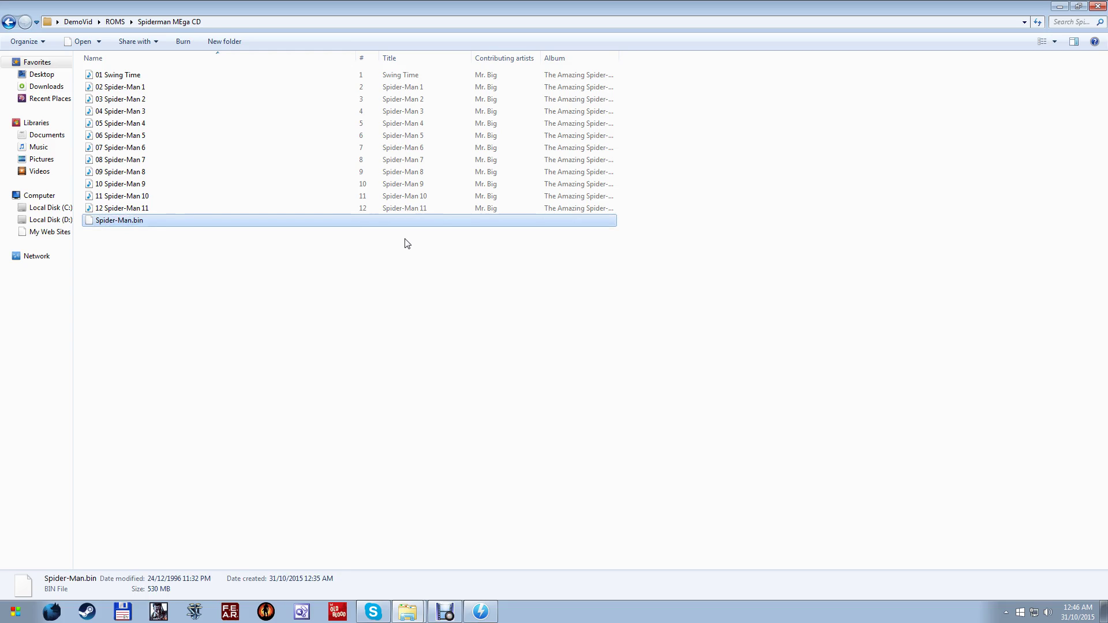
# Rename the track 01 Swing Time as Spider-Man 01, and close the media player window after opening the track
pyautogui.rightClick(139, 81)
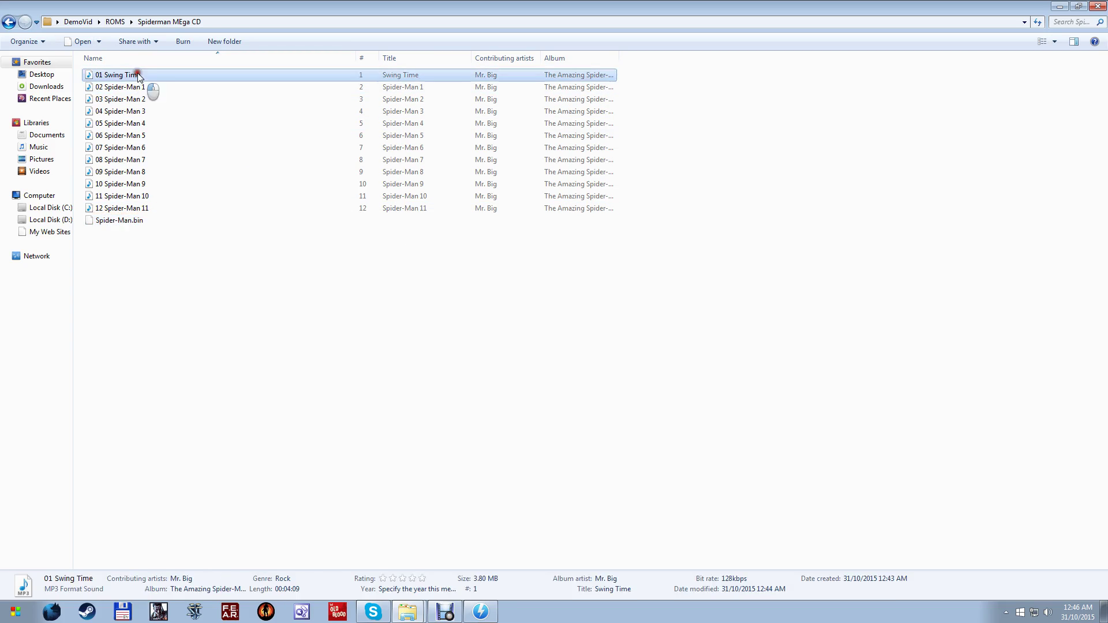
pyautogui.click(188, 372)
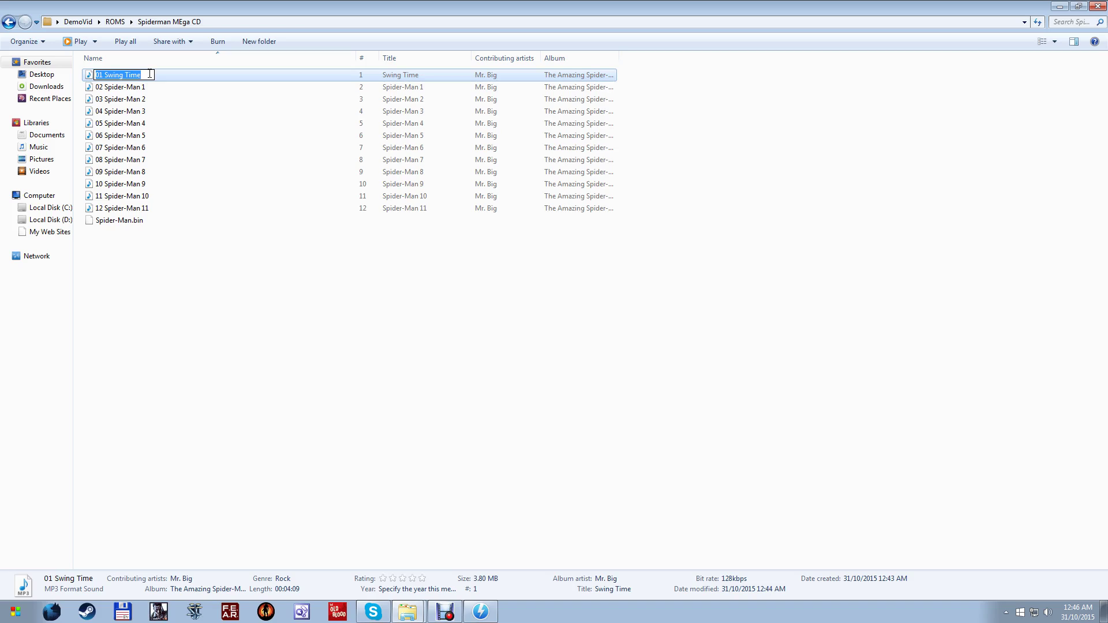
pyautogui.write('Spider')
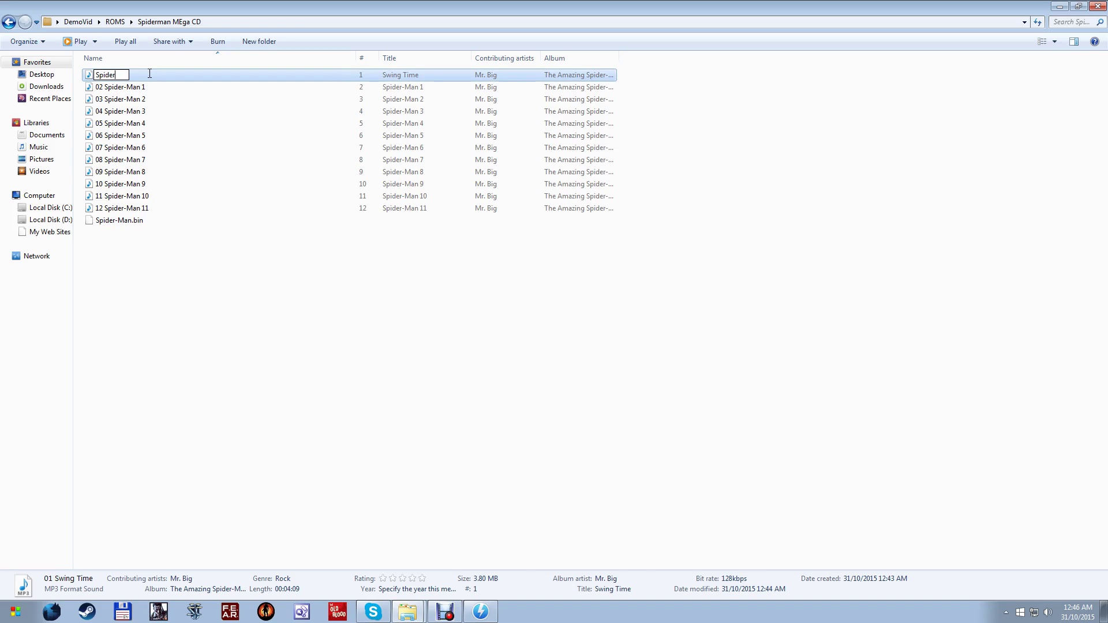
pyautogui.write('-Man01')
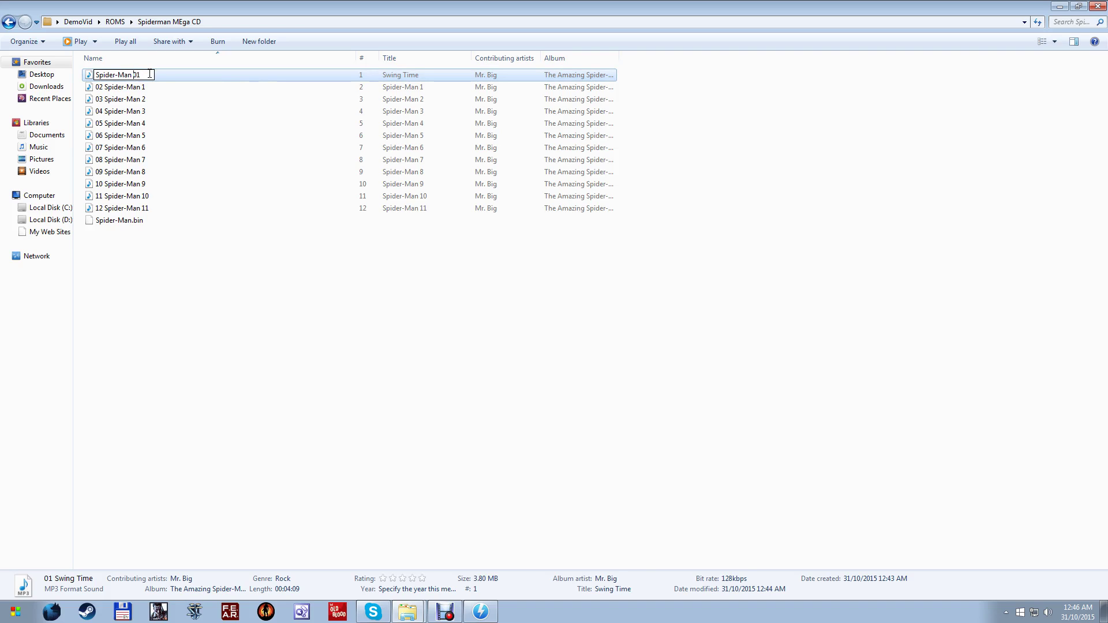
pyautogui.press('Return')
pyautogui.doubleClick(196, 209)
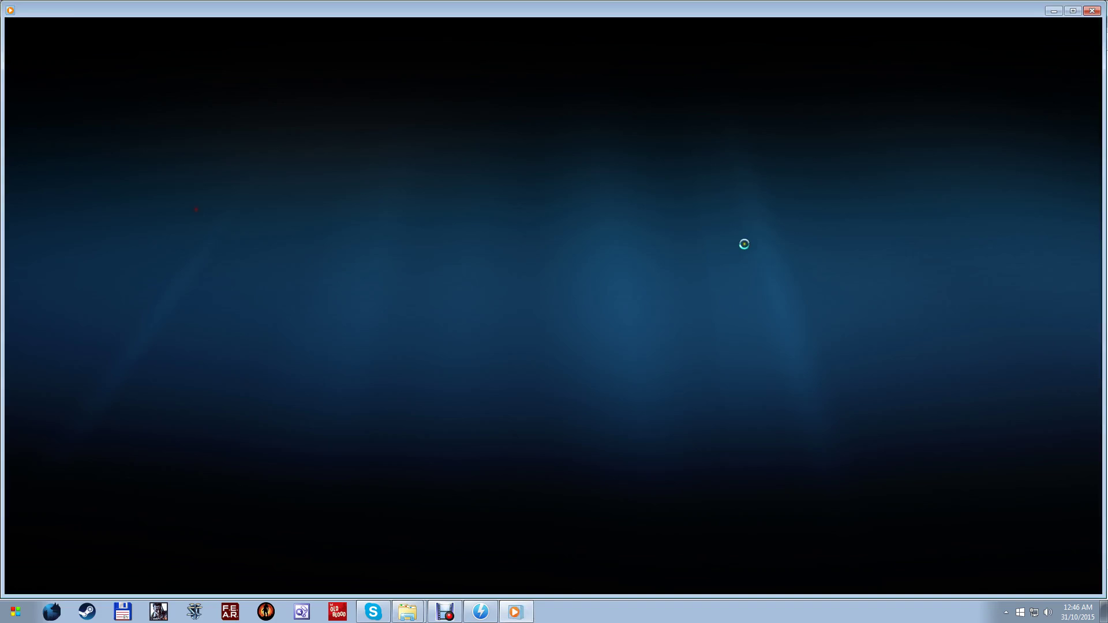
pyautogui.click(1092, 11)
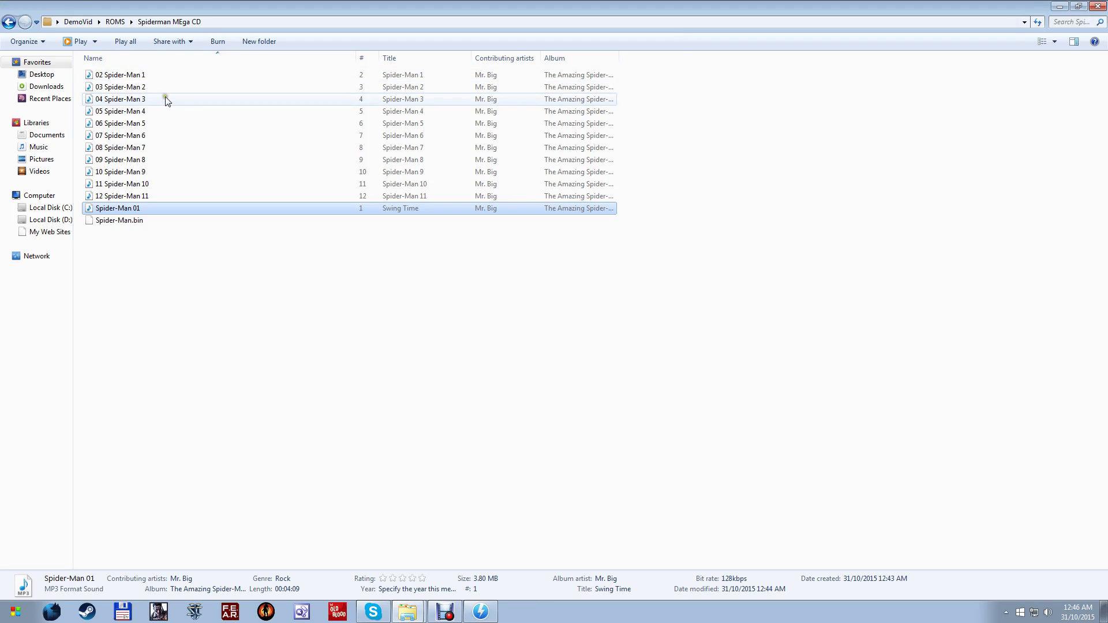
# Rename the track 02 Spider-Man 1 as Spider-Man 02
pyautogui.click(134, 75)
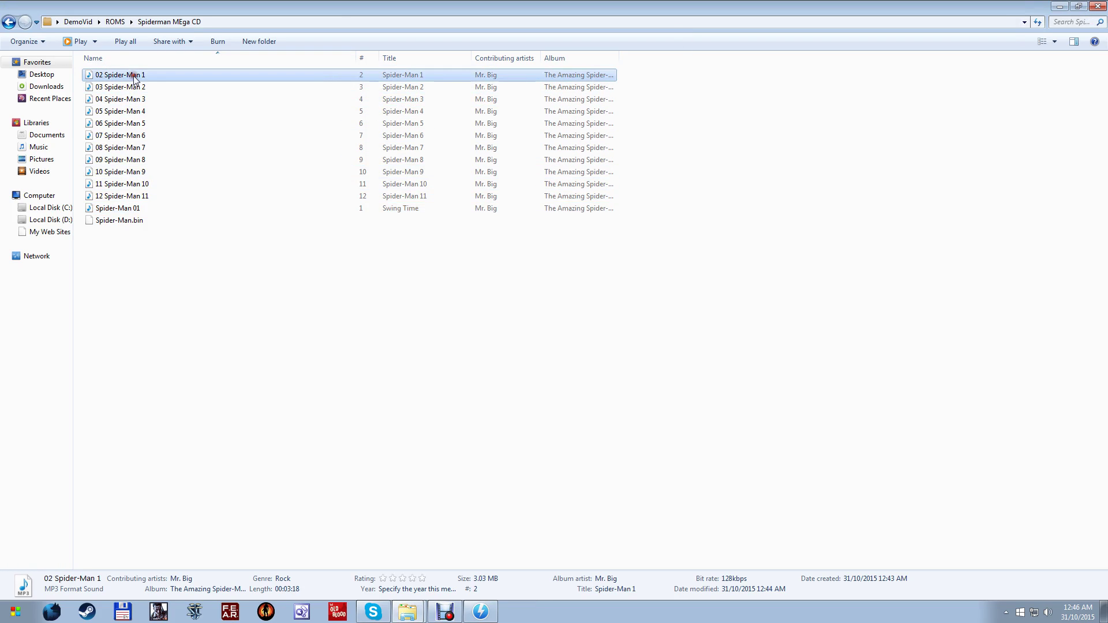
pyautogui.rightClick(143, 74)
pyautogui.click(213, 364)
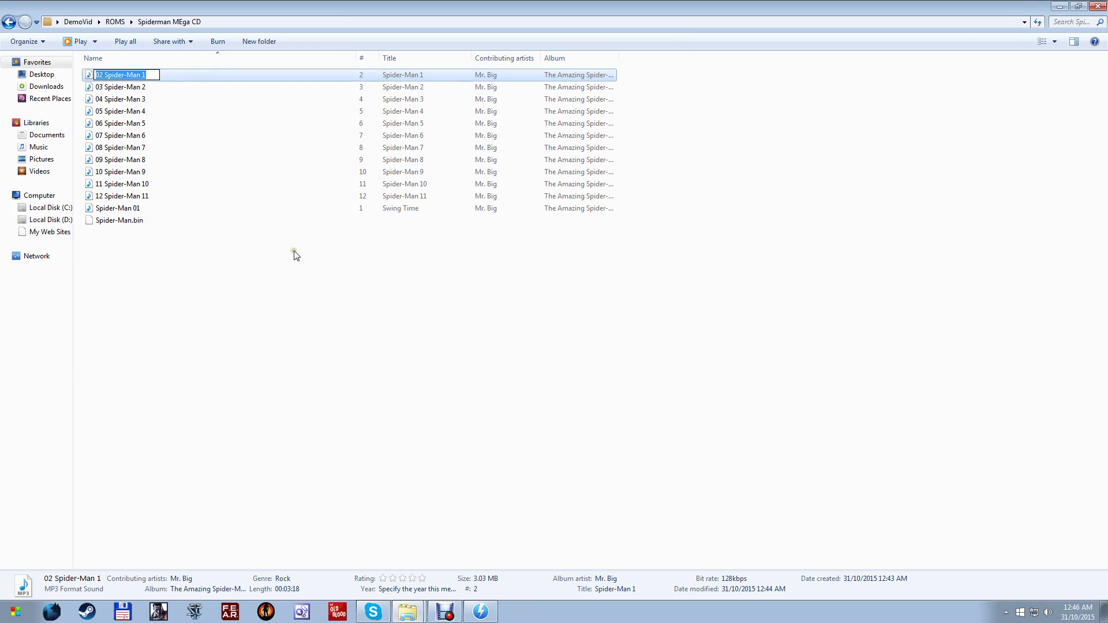
pyautogui.write('Spider-Man 02')
pyautogui.press('Return')
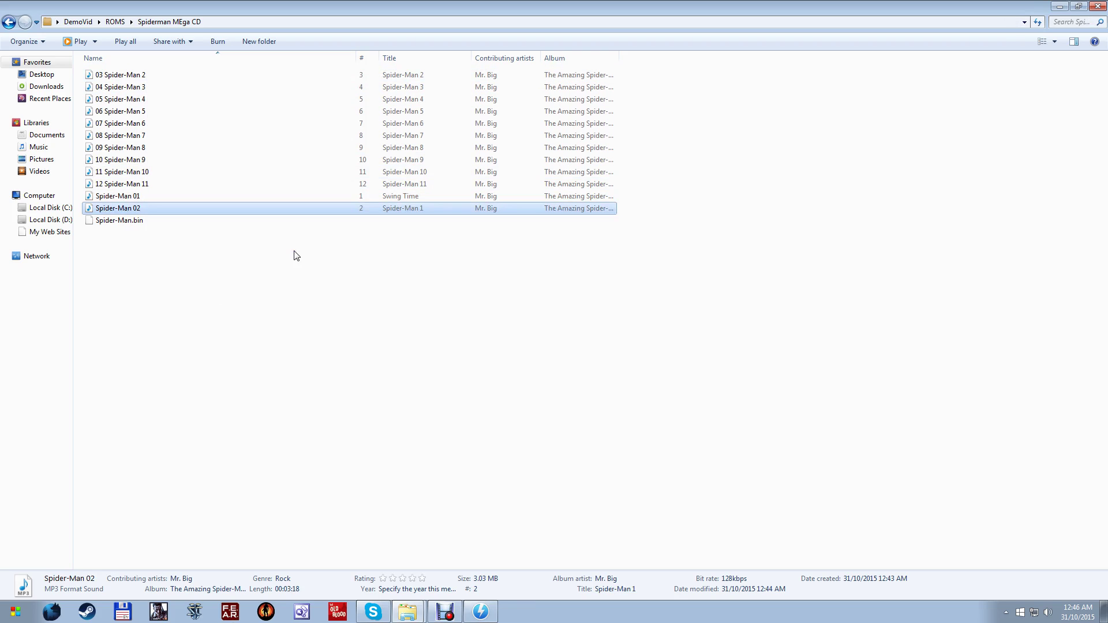
# Rename the track 03 Spider-Man 2 as Spider-Man 03
pyautogui.rightClick(153, 72)
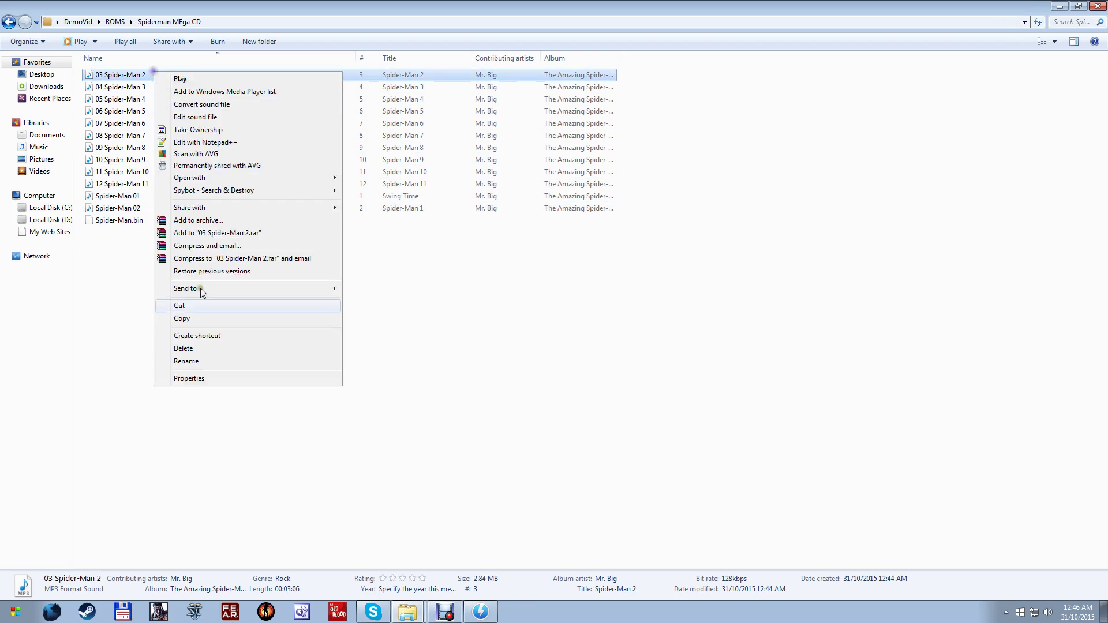
pyautogui.click(196, 359)
pyautogui.write('Spider-M')
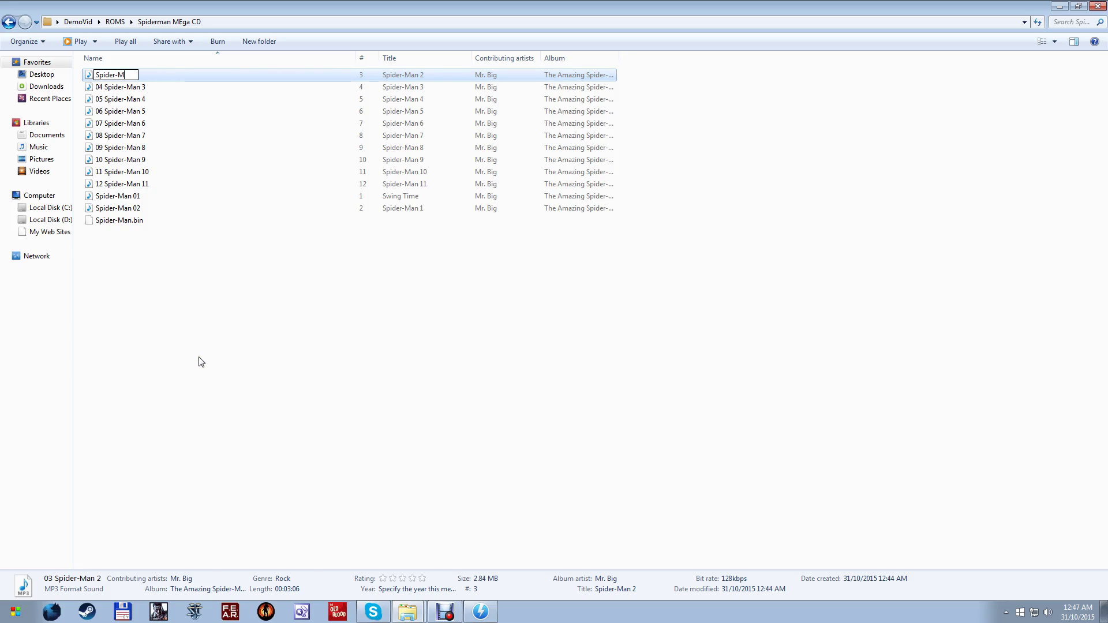
pyautogui.write('an 03')
pyautogui.press('Return')
pyautogui.click(233, 299)
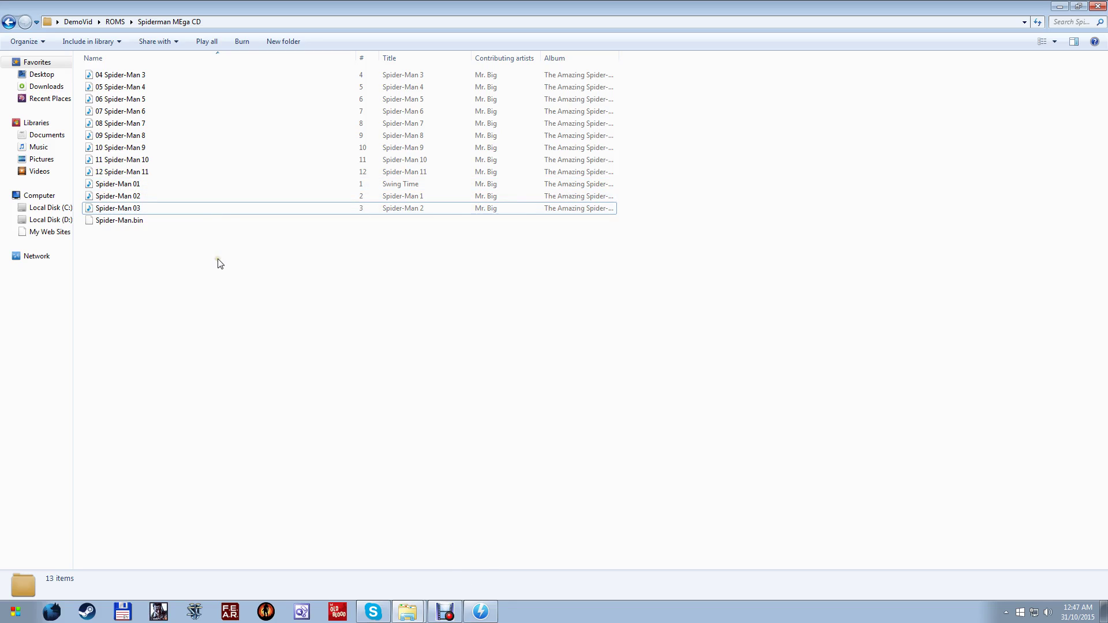
pyautogui.rightClick(167, 75)
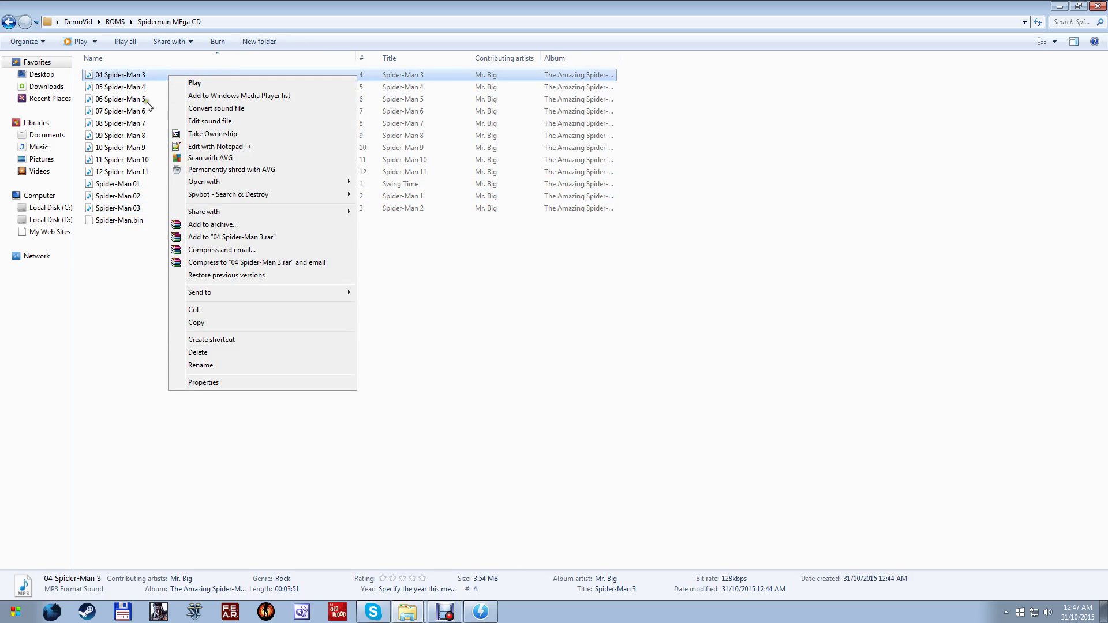
pyautogui.click(125, 358)
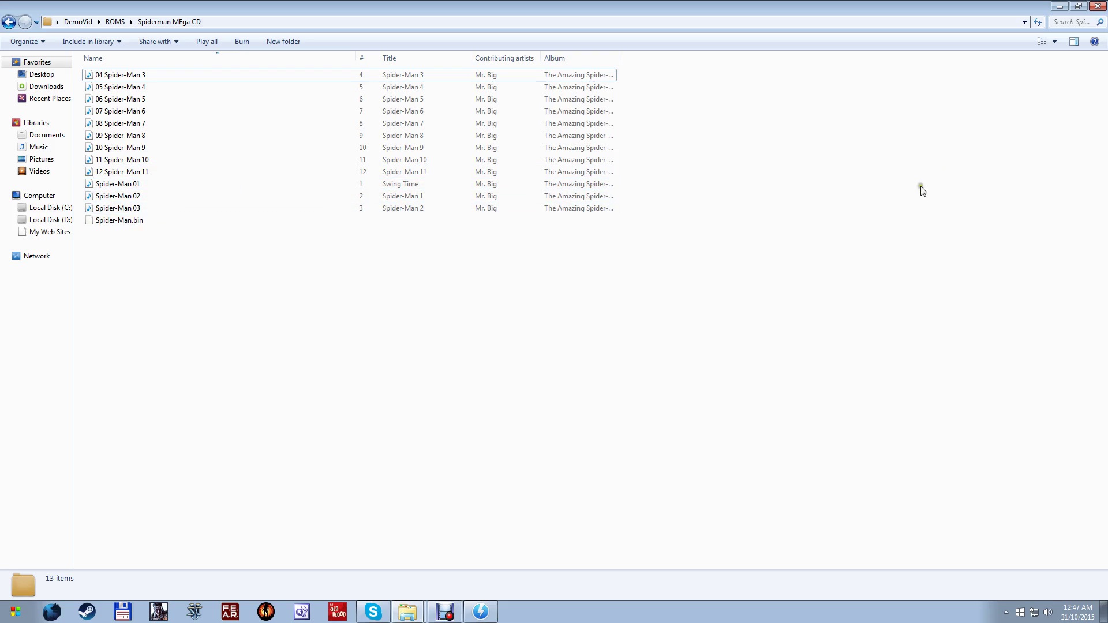
# Minimize the Spiderman MEga CD folder window and open the DemoVid folder from the desktop
pyautogui.click(1059, 6)
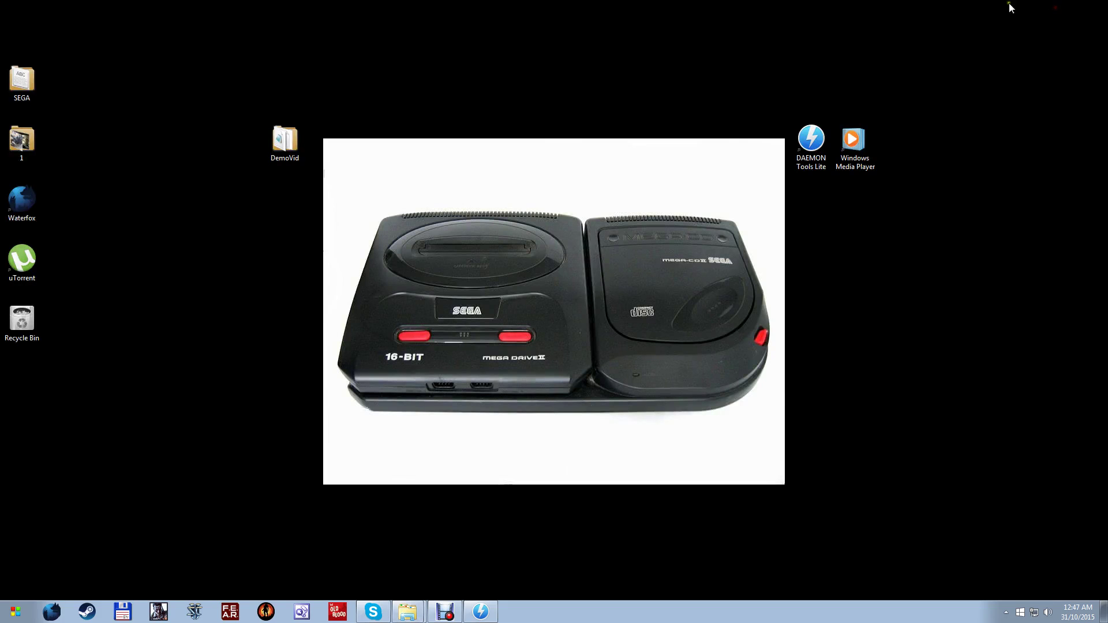
pyautogui.doubleClick(303, 148)
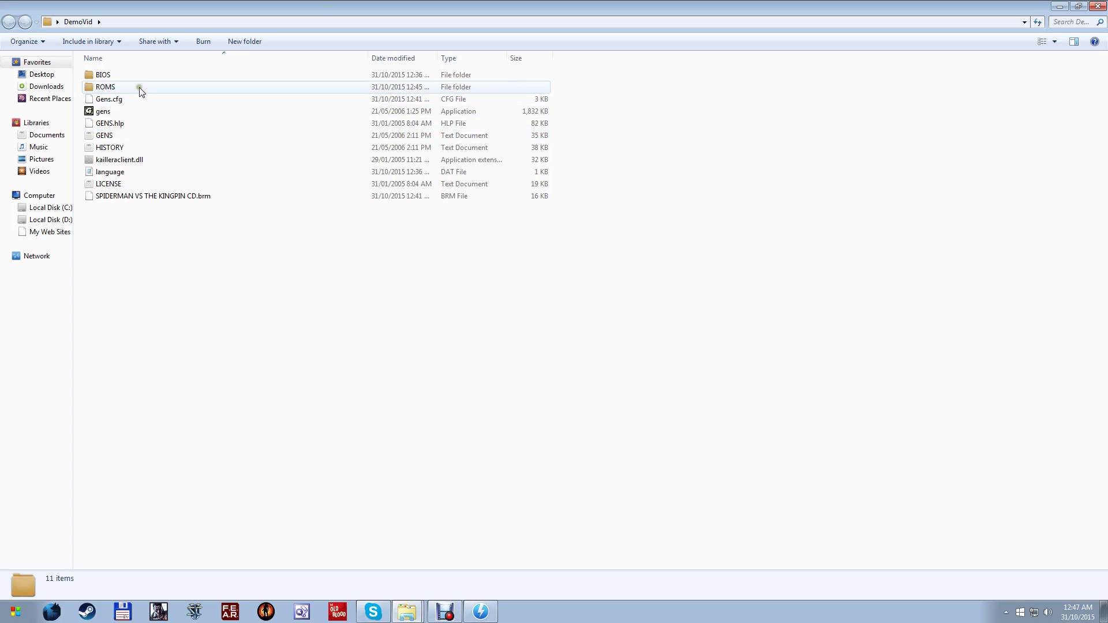
# Launch Gens from the DemoVid folder, minimize the folder window, and load the Spiderman vs the Kingpin Sega CD game image
pyautogui.doubleClick(146, 111)
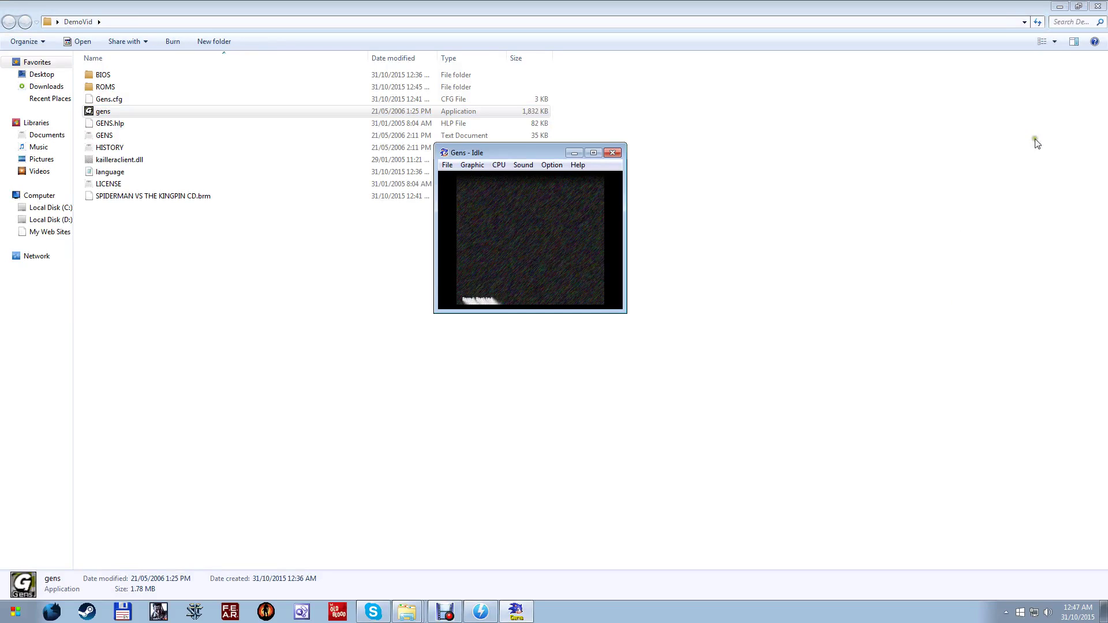
pyautogui.click(1060, 6)
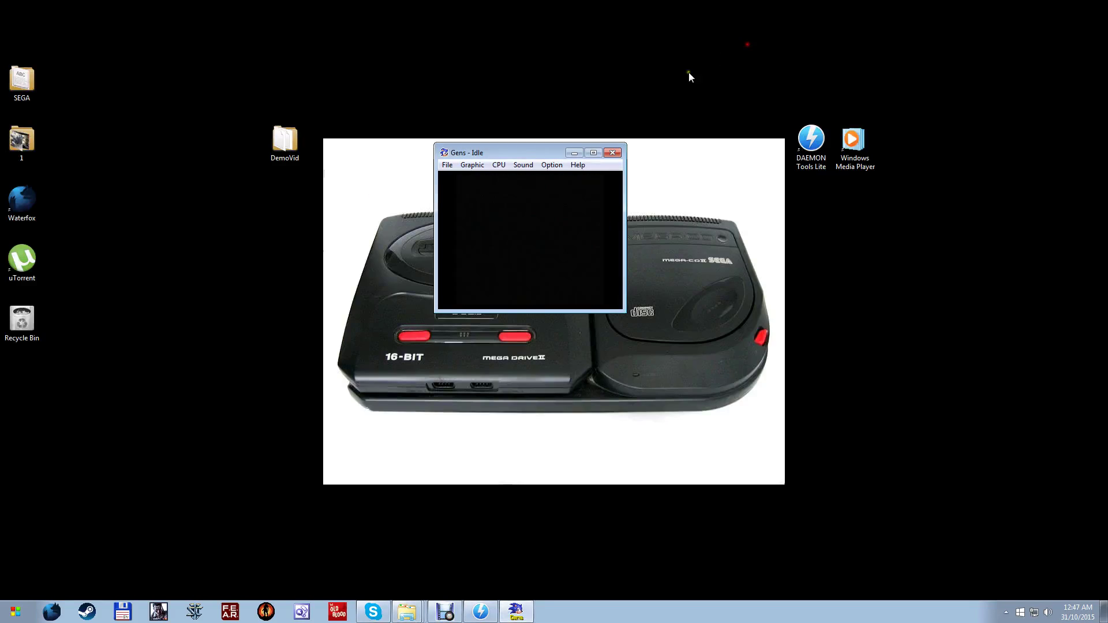
pyautogui.click(443, 166)
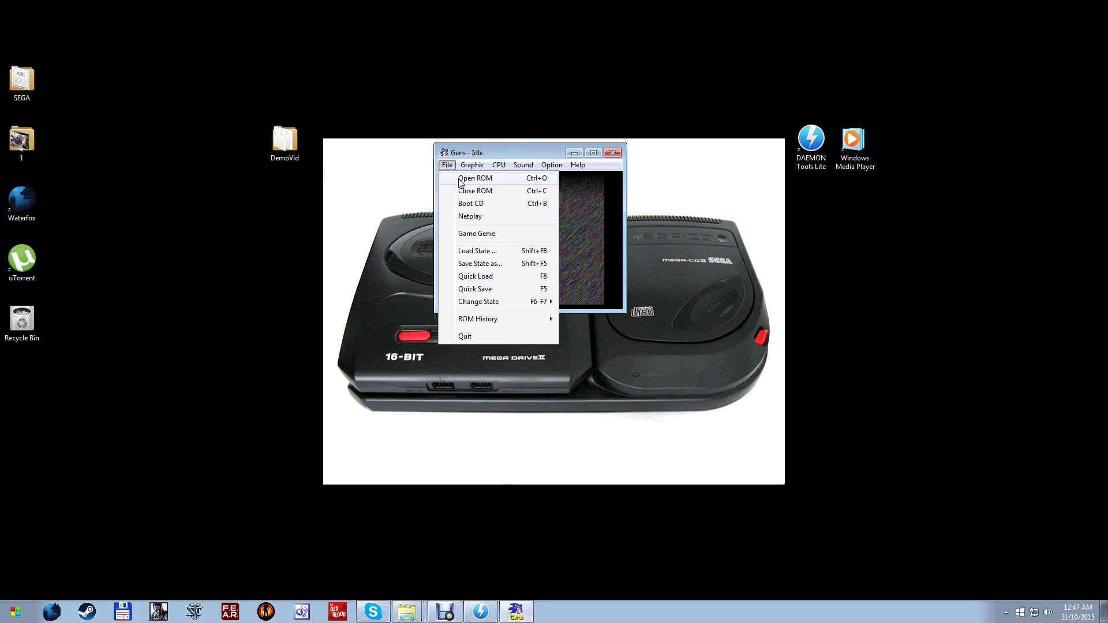
pyautogui.click(474, 178)
pyautogui.doubleClick(591, 257)
pyautogui.doubleClick(577, 250)
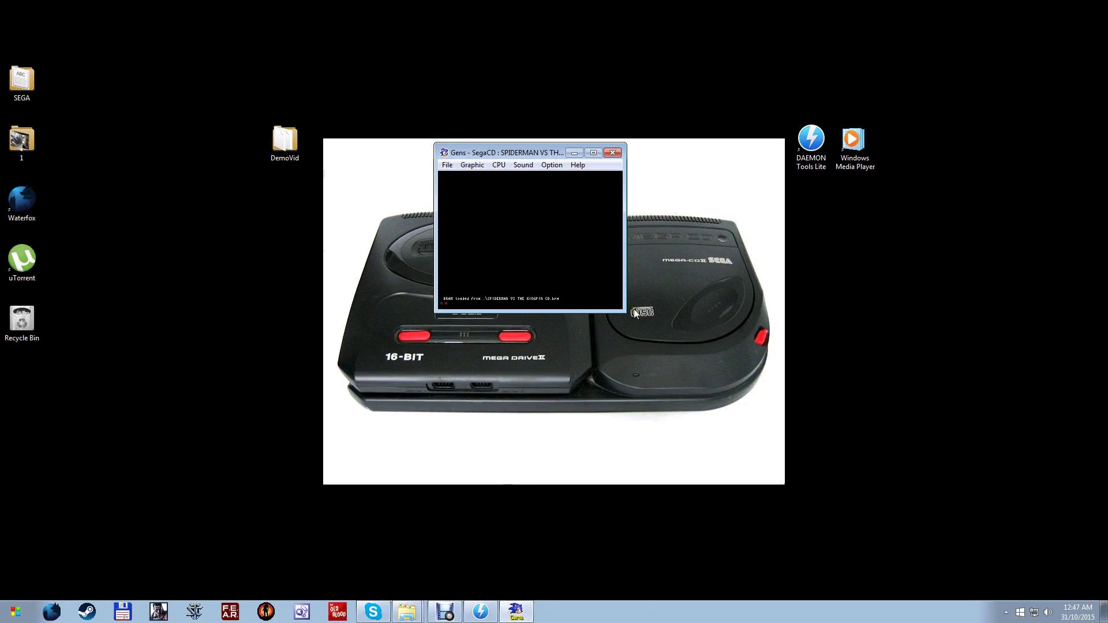
# Enlarge the emulator window, move it nearer the middle of the desktop, and start the game from the Sega CD start screen
pyautogui.moveTo(625, 311); pyautogui.dragTo(793, 446)
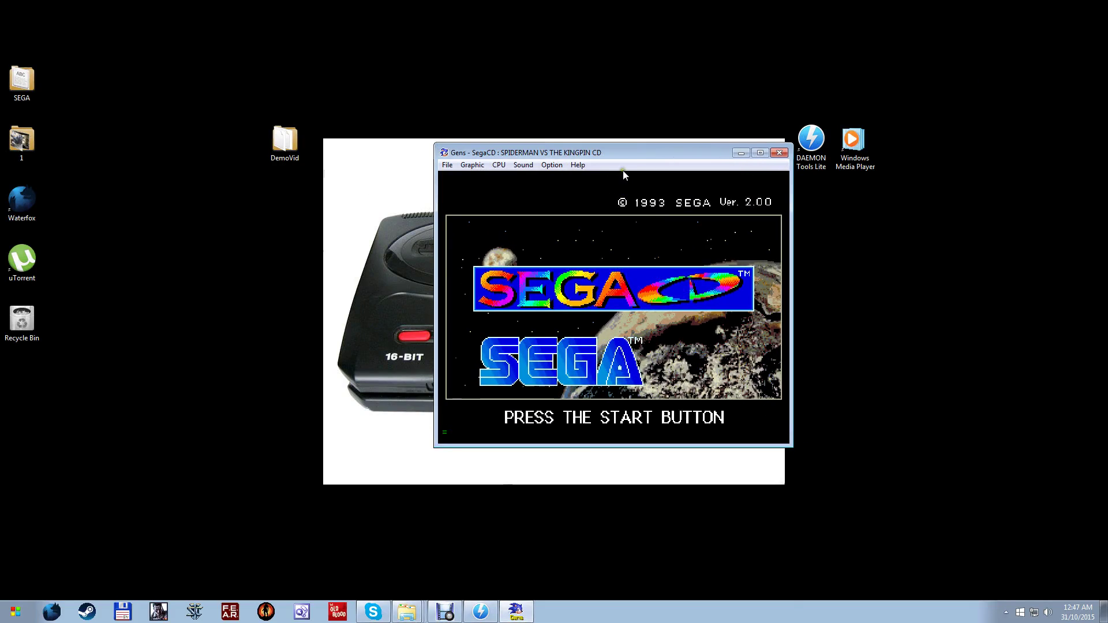
pyautogui.moveTo(623, 157); pyautogui.dragTo(517, 101)
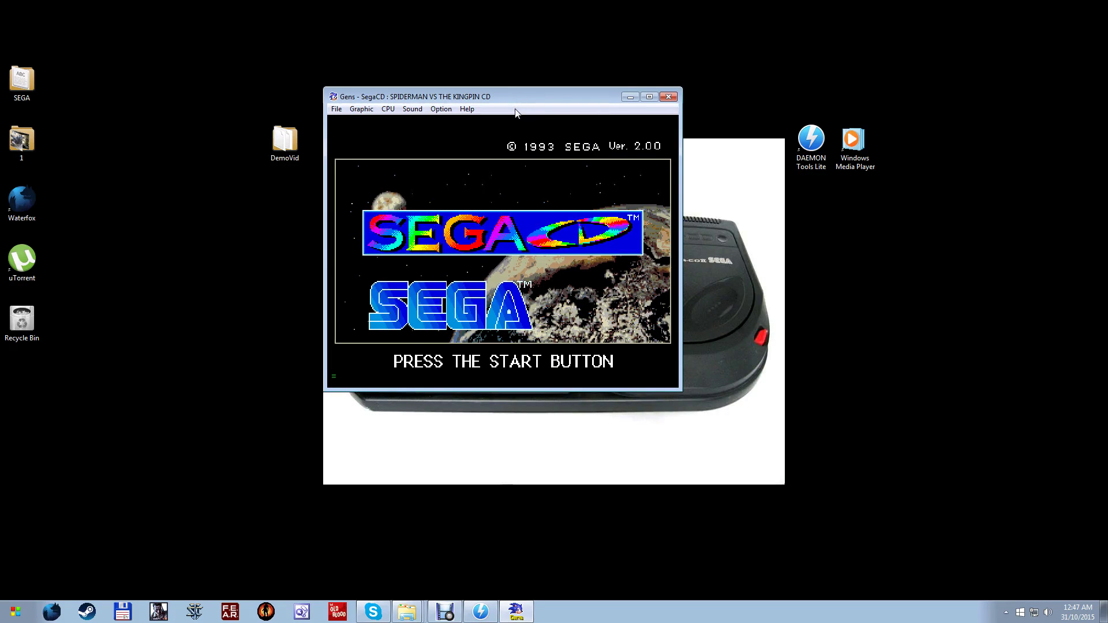
pyautogui.press('Return')
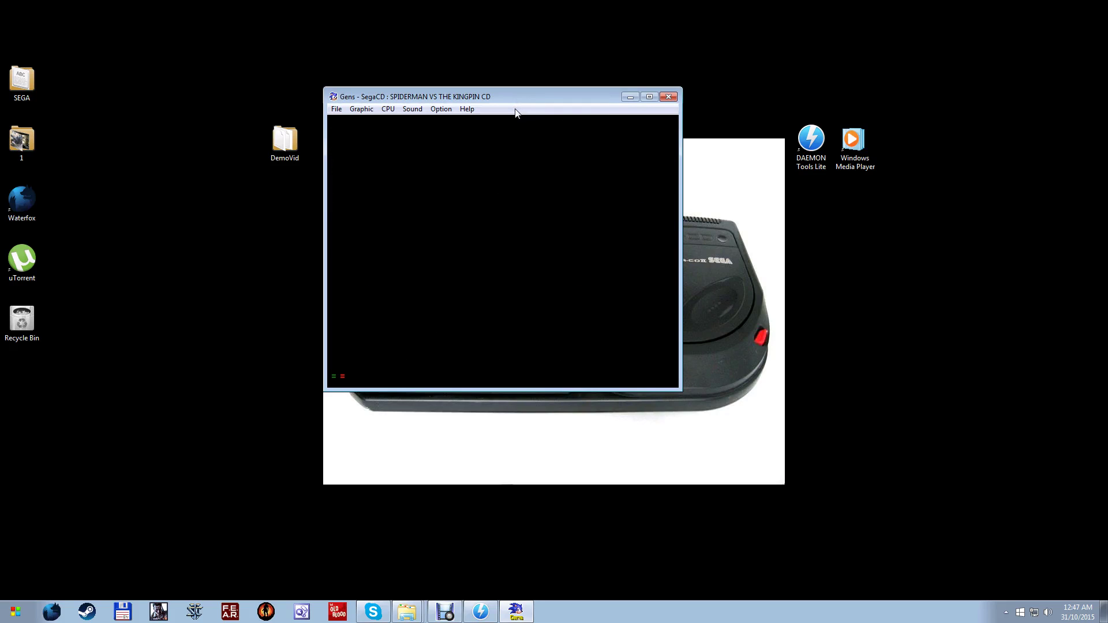